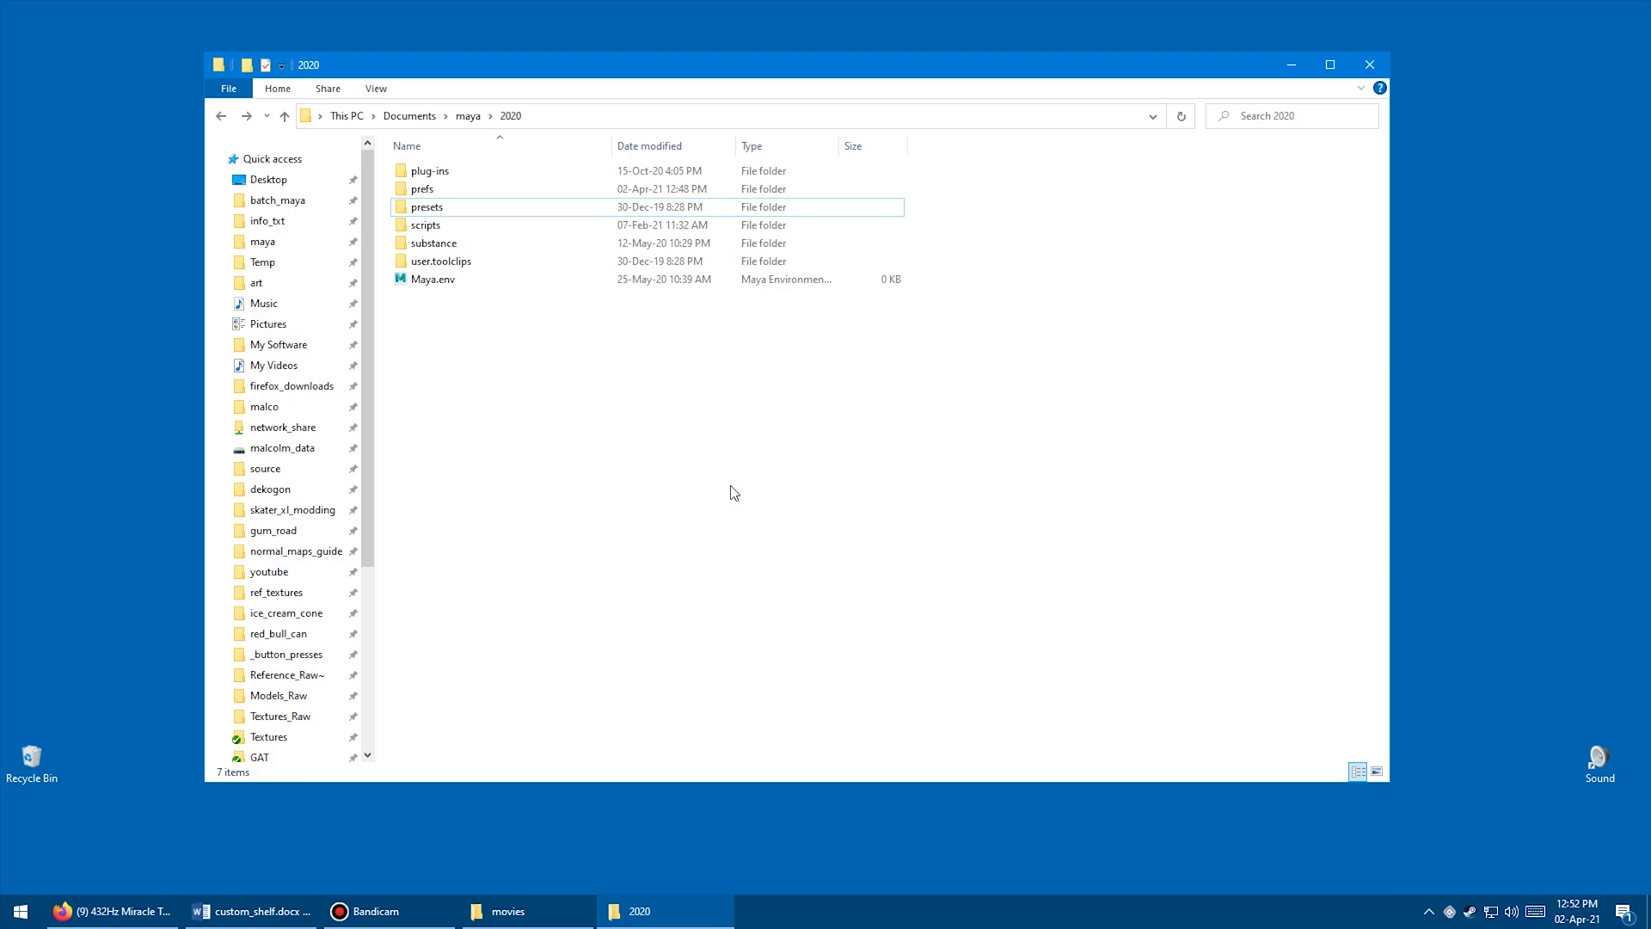
# Step: Rename the Documents\maya\2020 prefs folder to prefs_backup, then bring up the Start menu
pyautogui.click(680, 116)
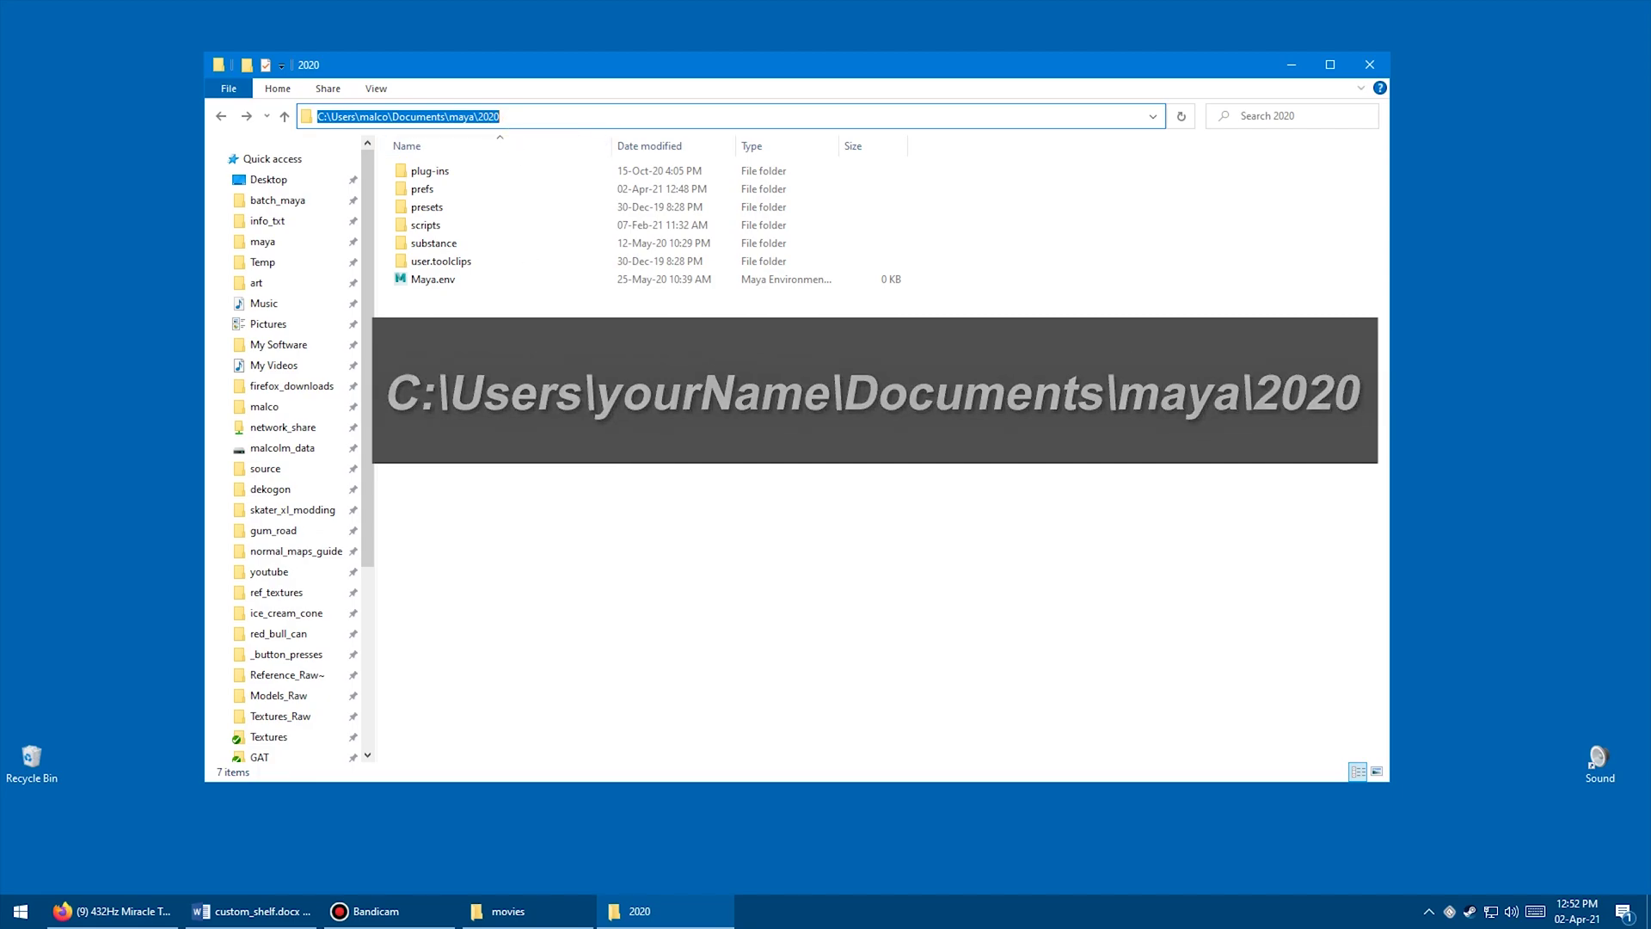
pyautogui.click(566, 379)
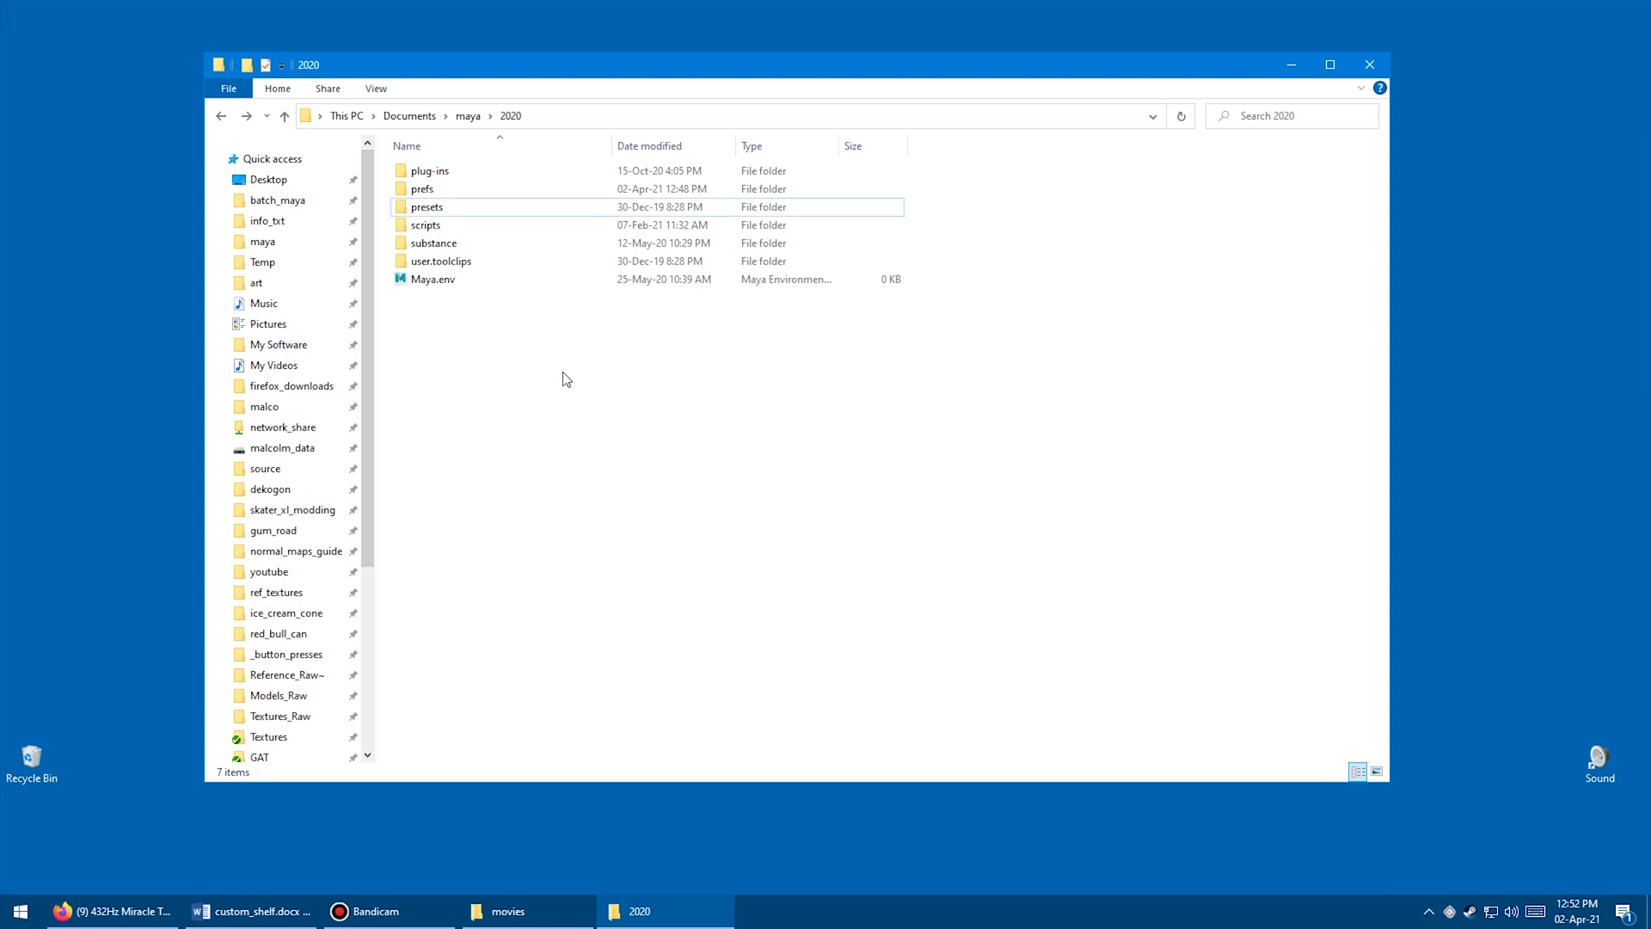
pyautogui.click(447, 191)
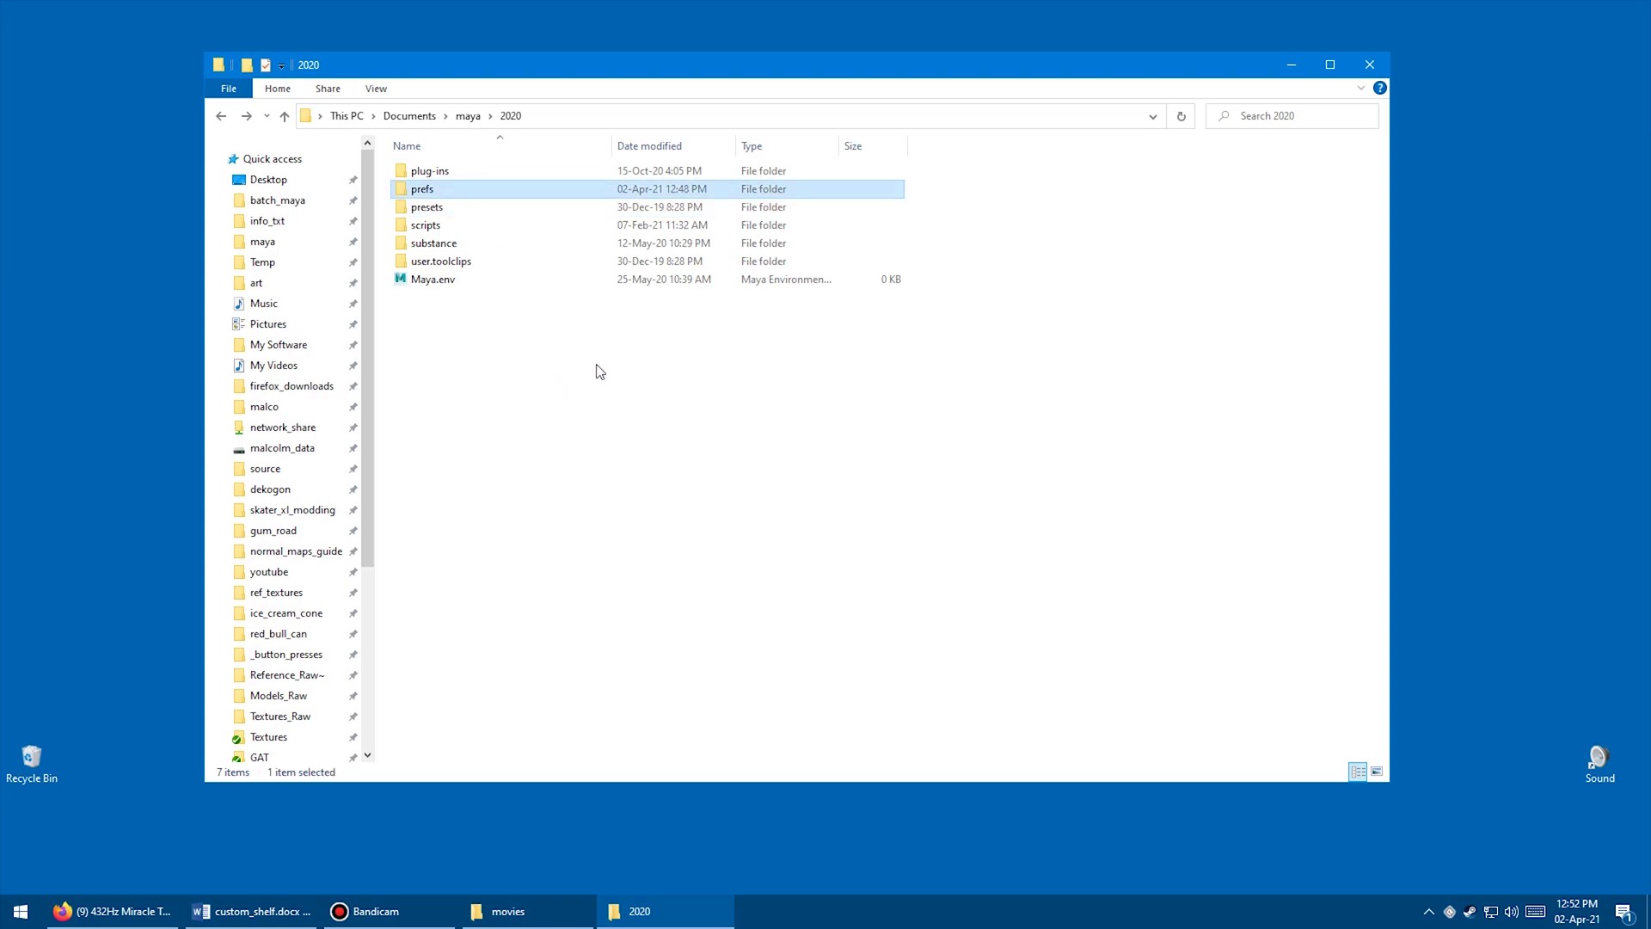
pyautogui.press('F2')
pyautogui.press('End')
pyautogui.write('_backup')
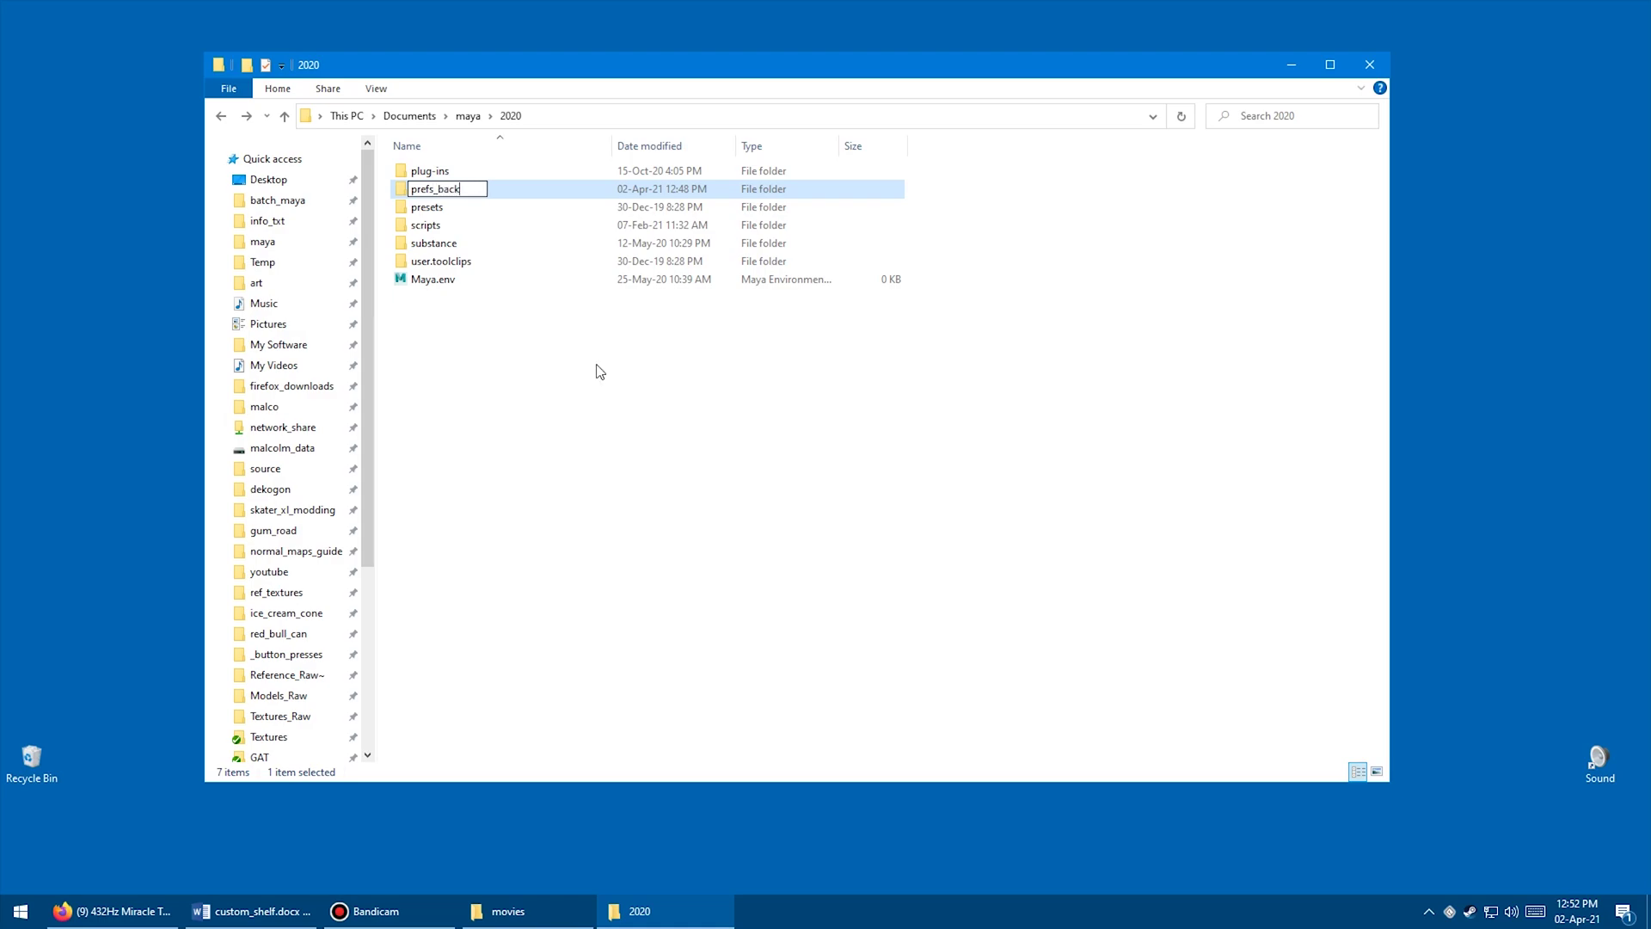
pyautogui.click(649, 464)
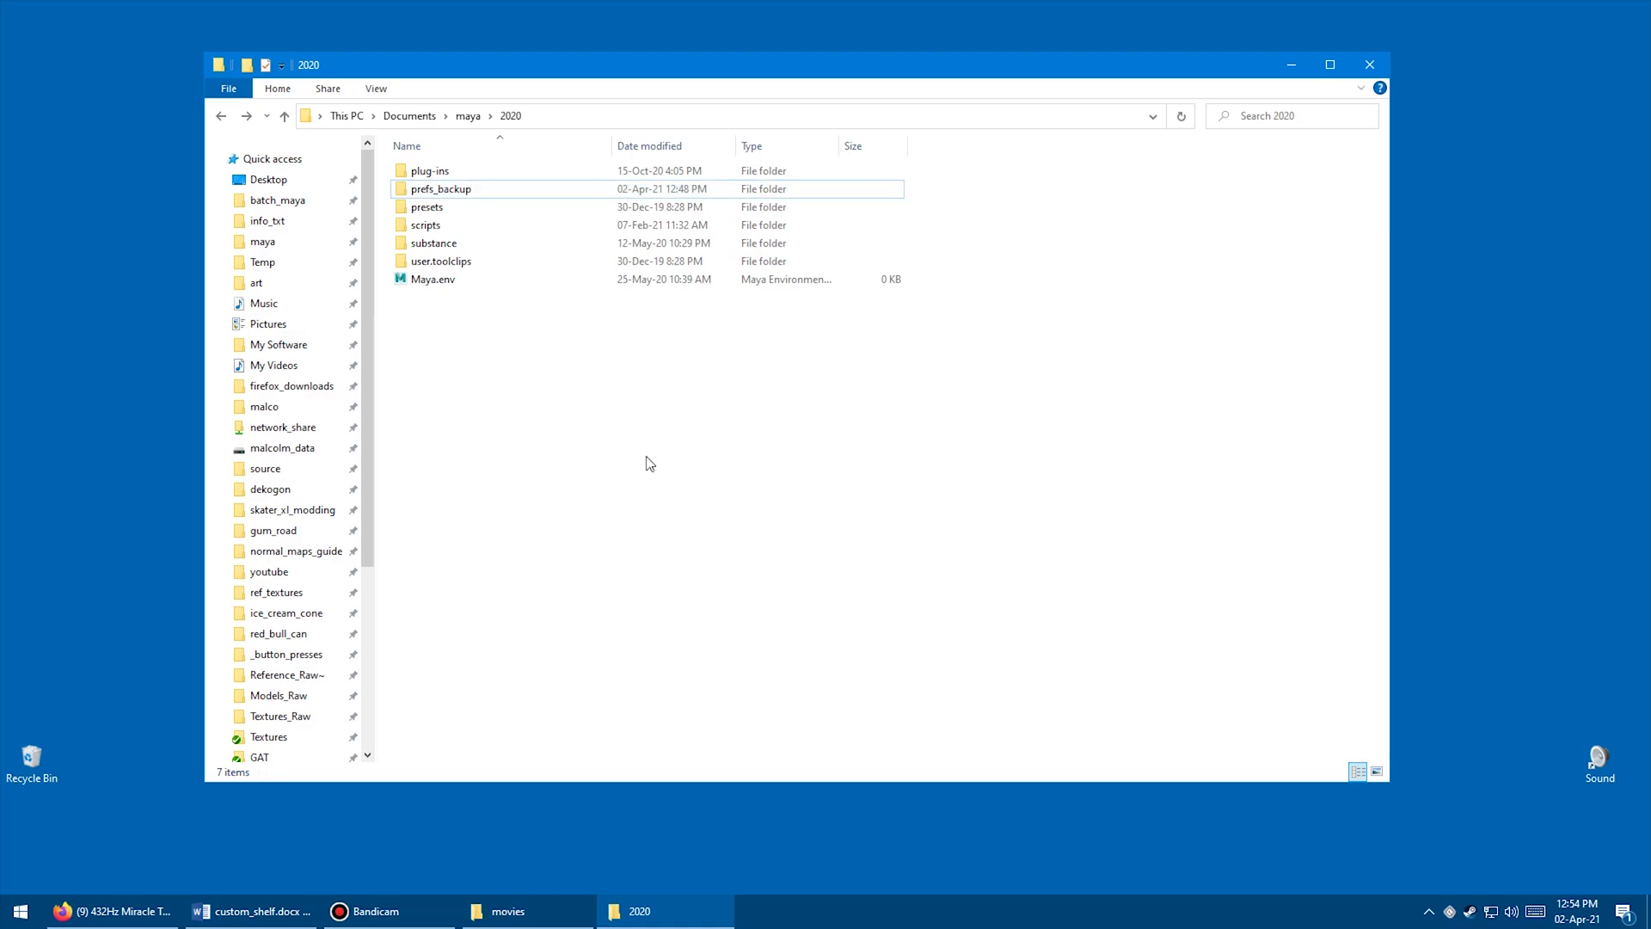
pyautogui.press('super')
# Step: Launch Maya 2020 and choose Create default preferences
pyautogui.click(891, 172)
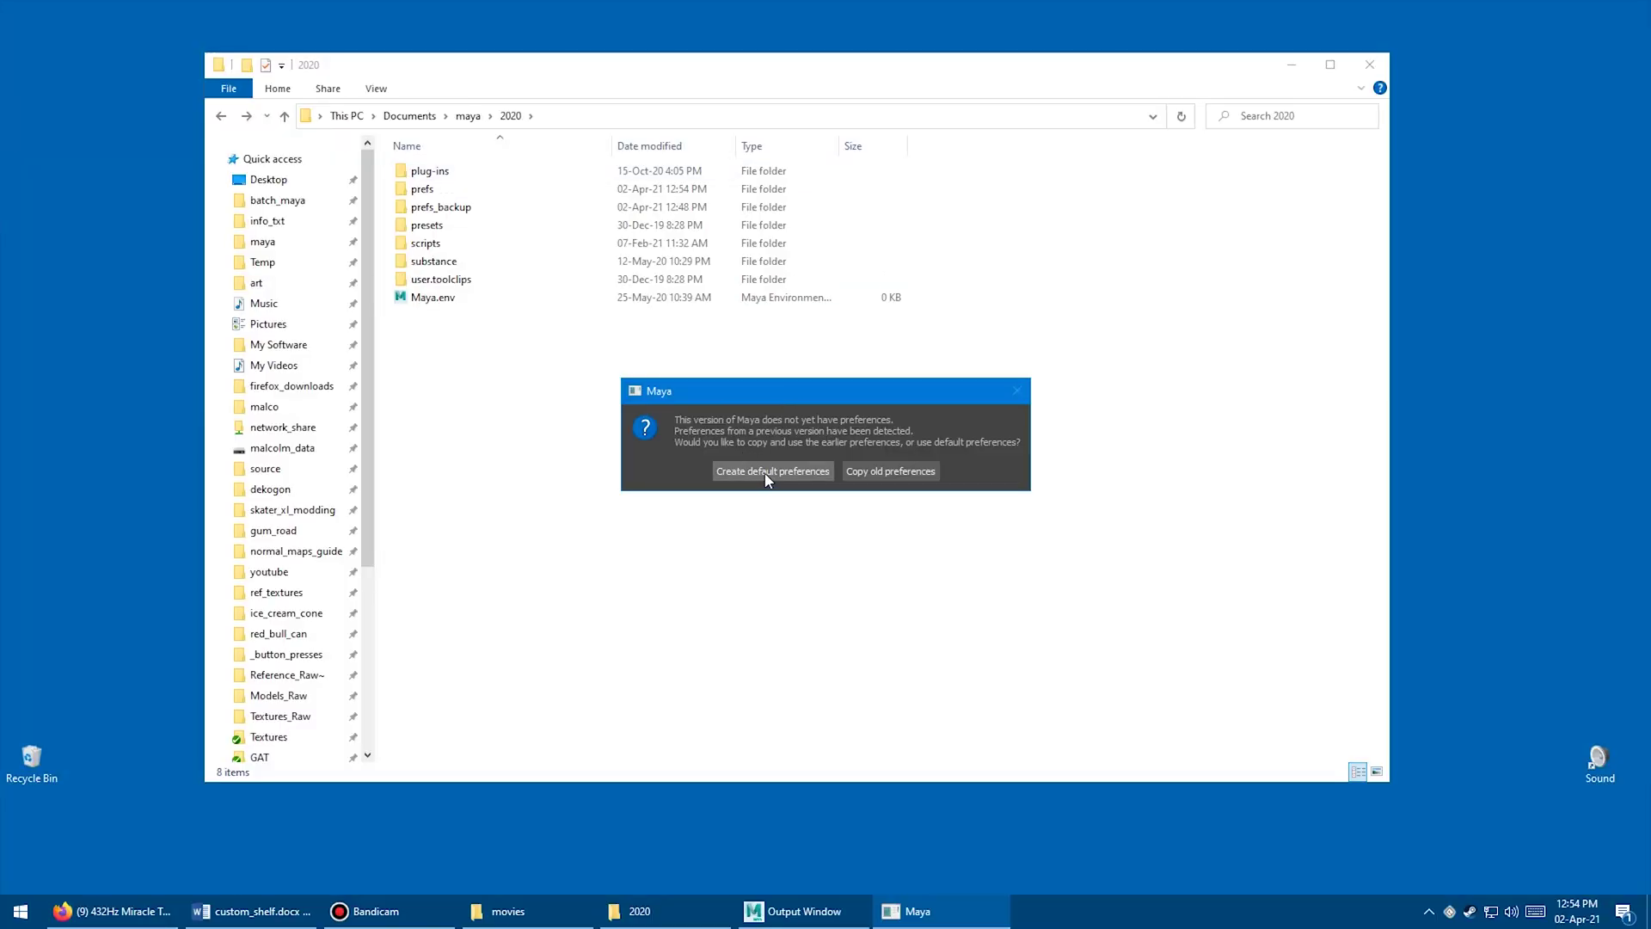
pyautogui.click(768, 473)
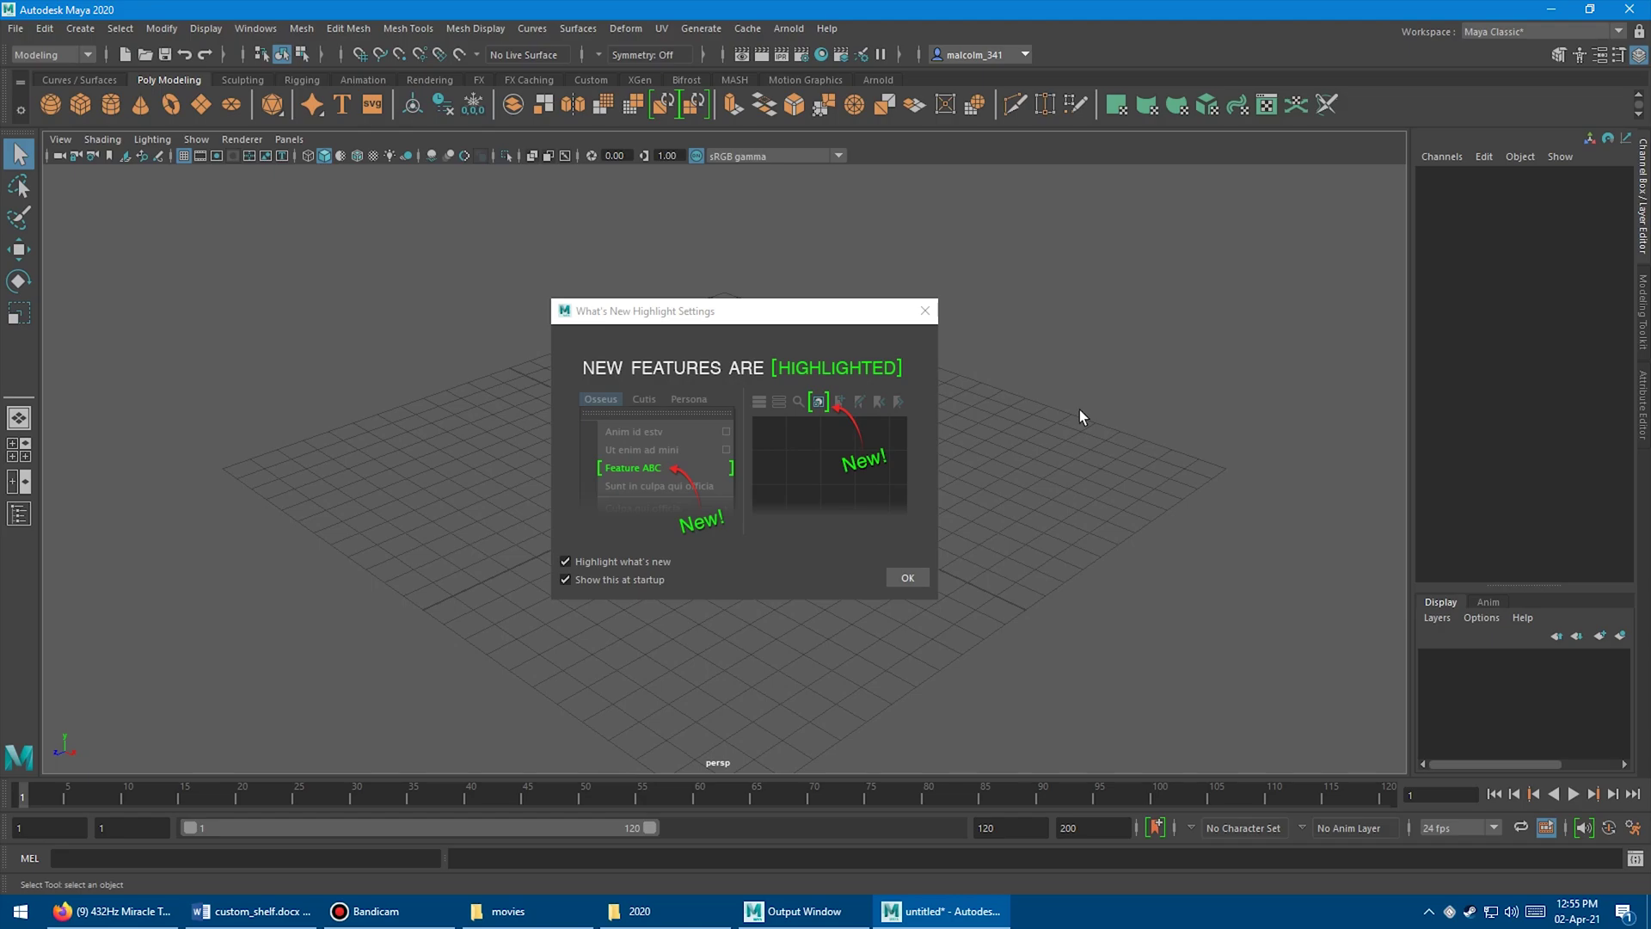
# Step: Dismiss the What's New notice and step through Sculpting, Rigging, Animation, Rendering to the Custom shelf
pyautogui.click(908, 578)
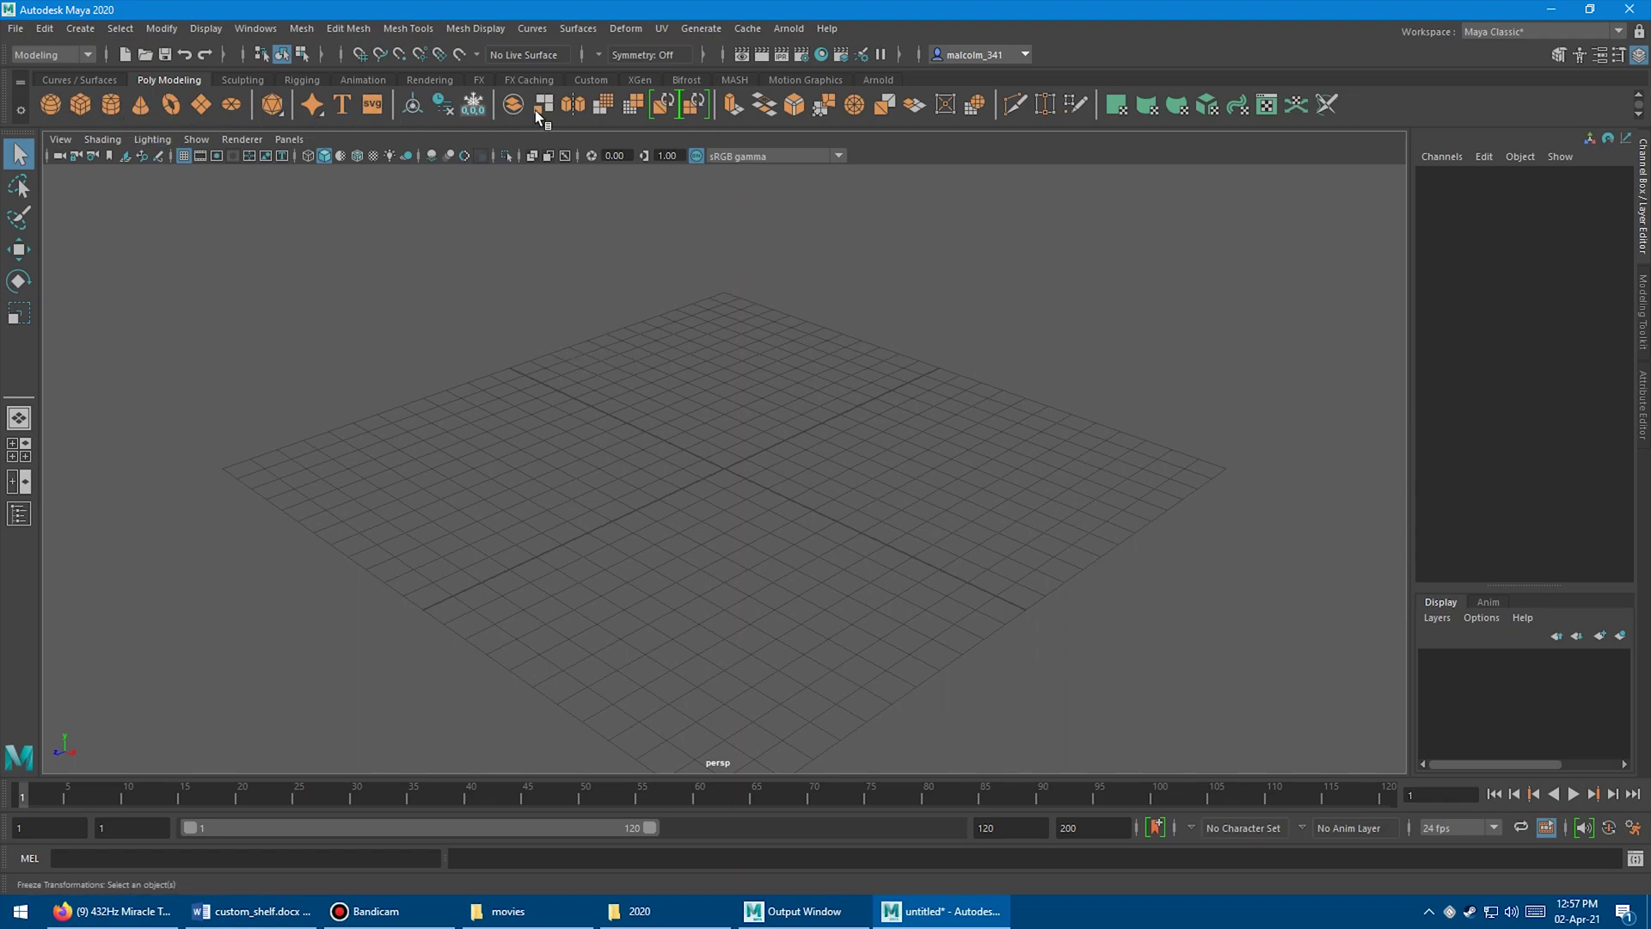
pyautogui.click(239, 77)
pyautogui.click(299, 77)
pyautogui.click(363, 79)
pyautogui.click(430, 80)
pyautogui.click(590, 80)
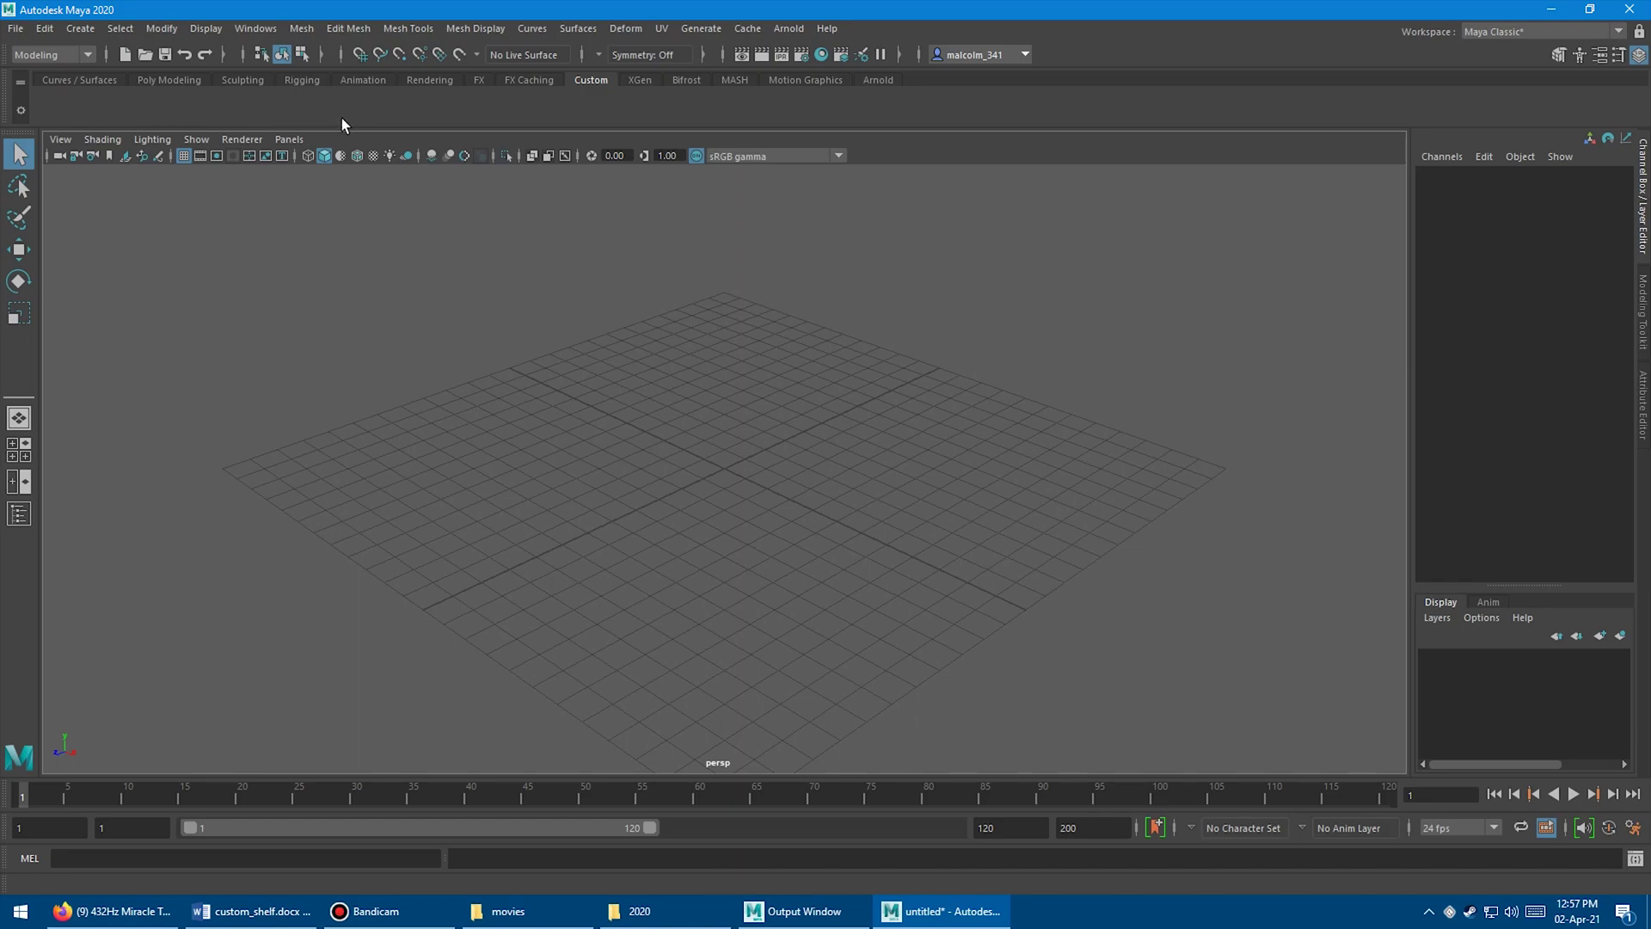
# Step: Add Mesh > Fill Hole to the Custom shelf with Ctrl+Shift
pyautogui.click(303, 30)
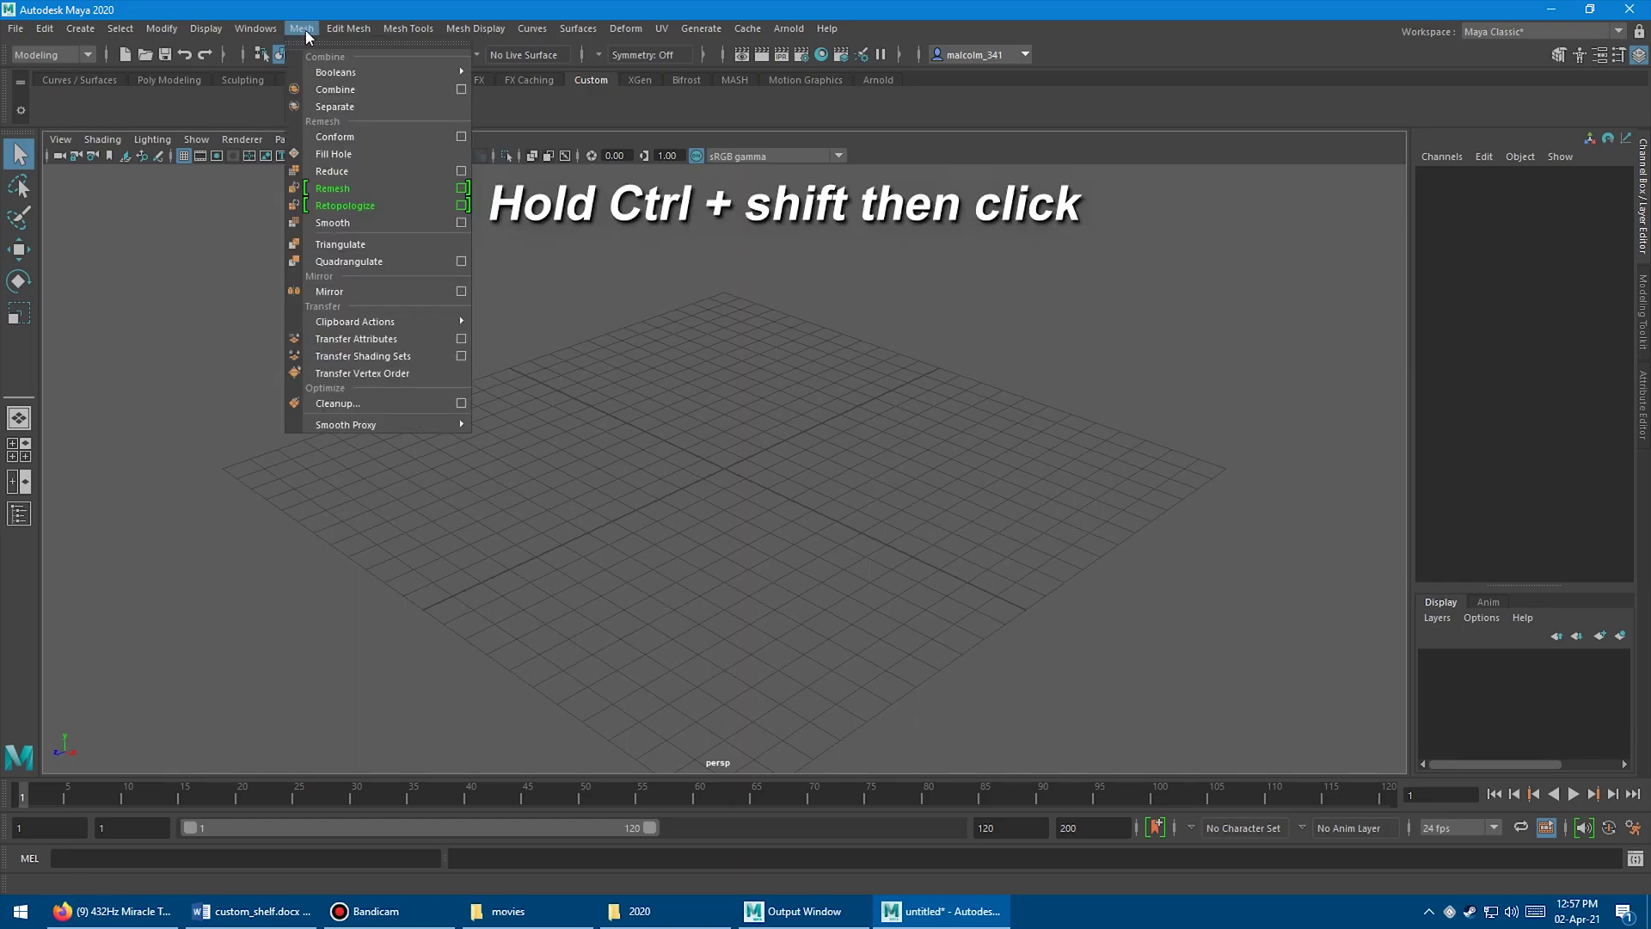
pyautogui.keyDown('ctrl'); pyautogui.keyDown('shift'); pyautogui.click(350, 159); pyautogui.keyUp('shift'); pyautogui.keyUp('ctrl')
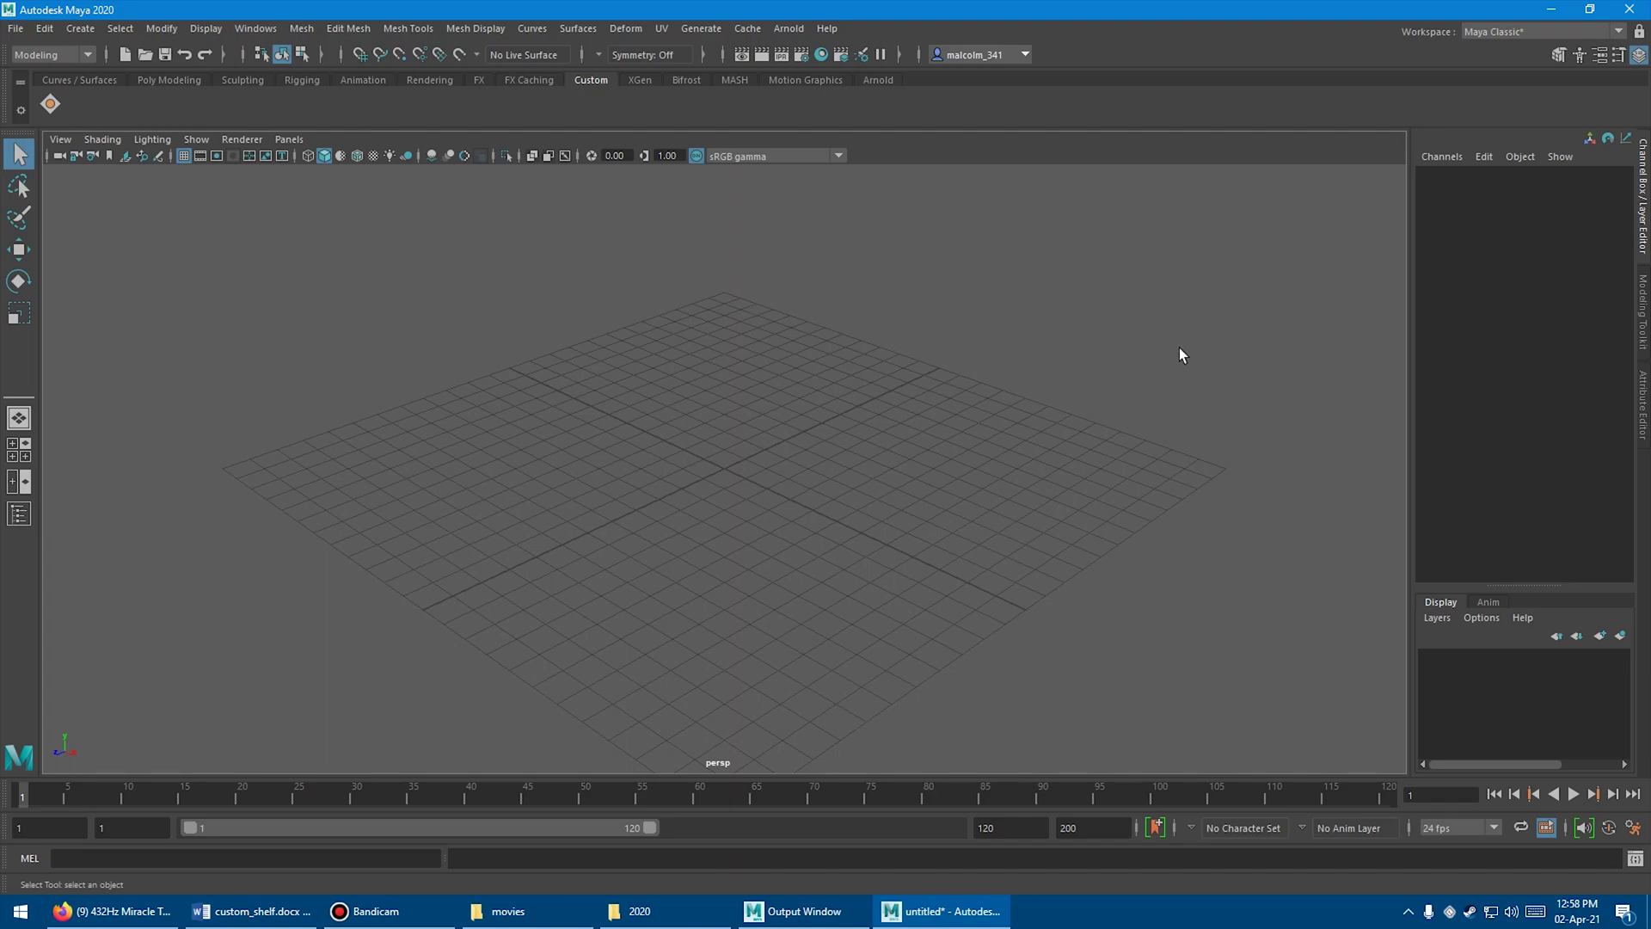
# Step: Open the Modeling Toolkit panel and raise its lower splitter to reveal the Custom Shelf panel
pyautogui.click(1643, 322)
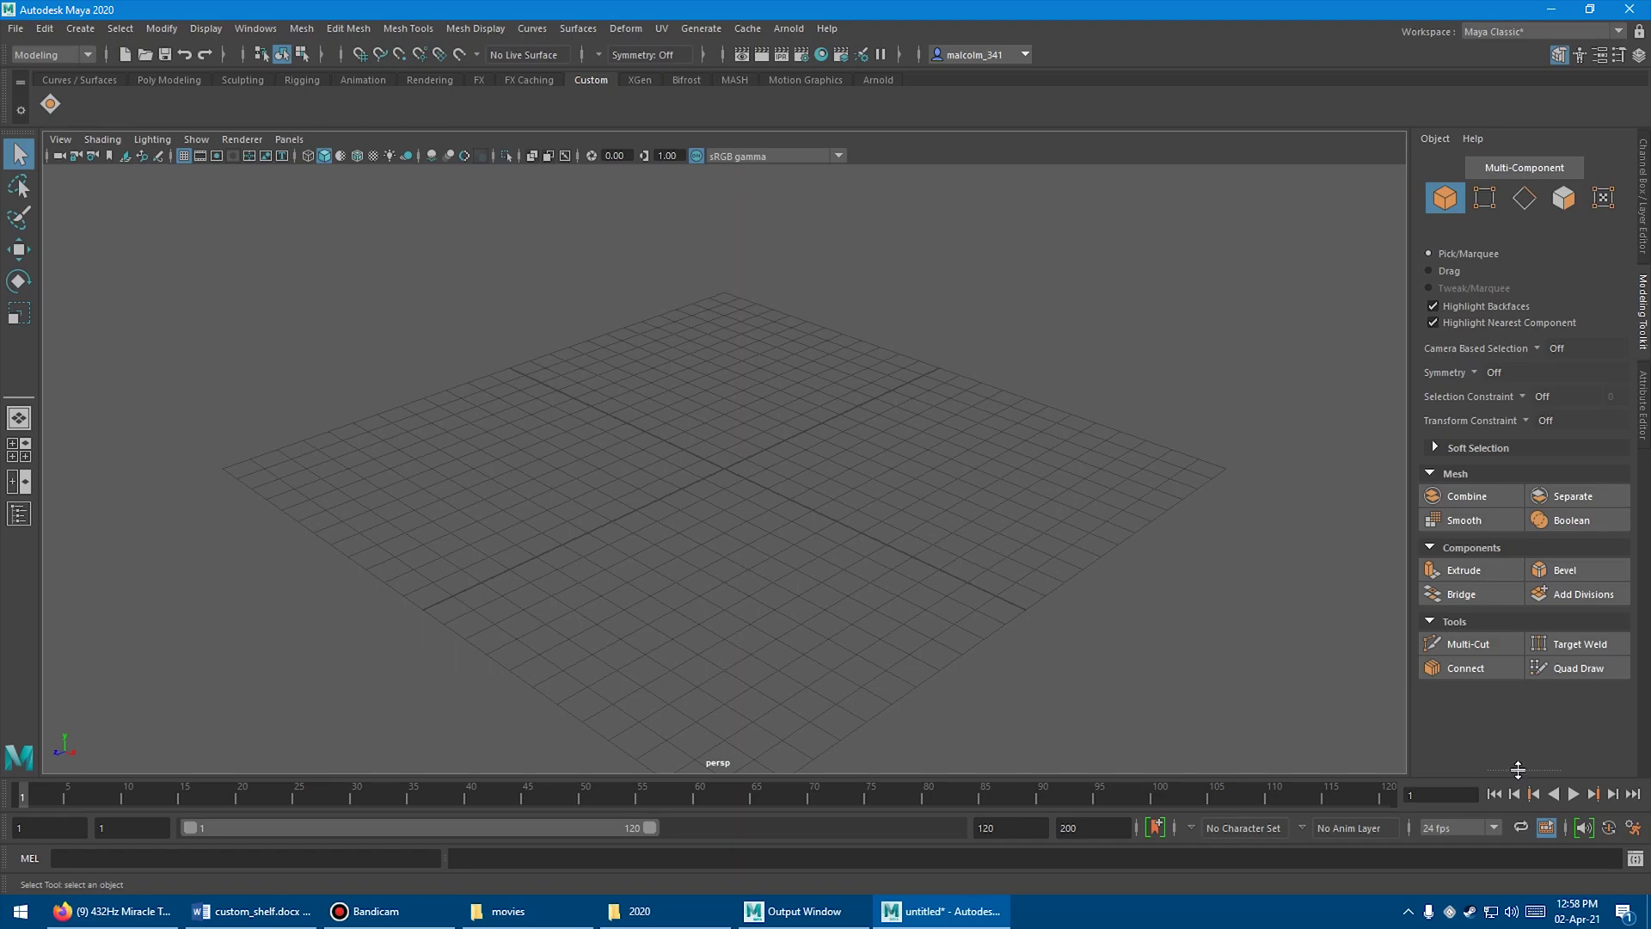
pyautogui.moveTo(1518, 769); pyautogui.dragTo(1505, 591)
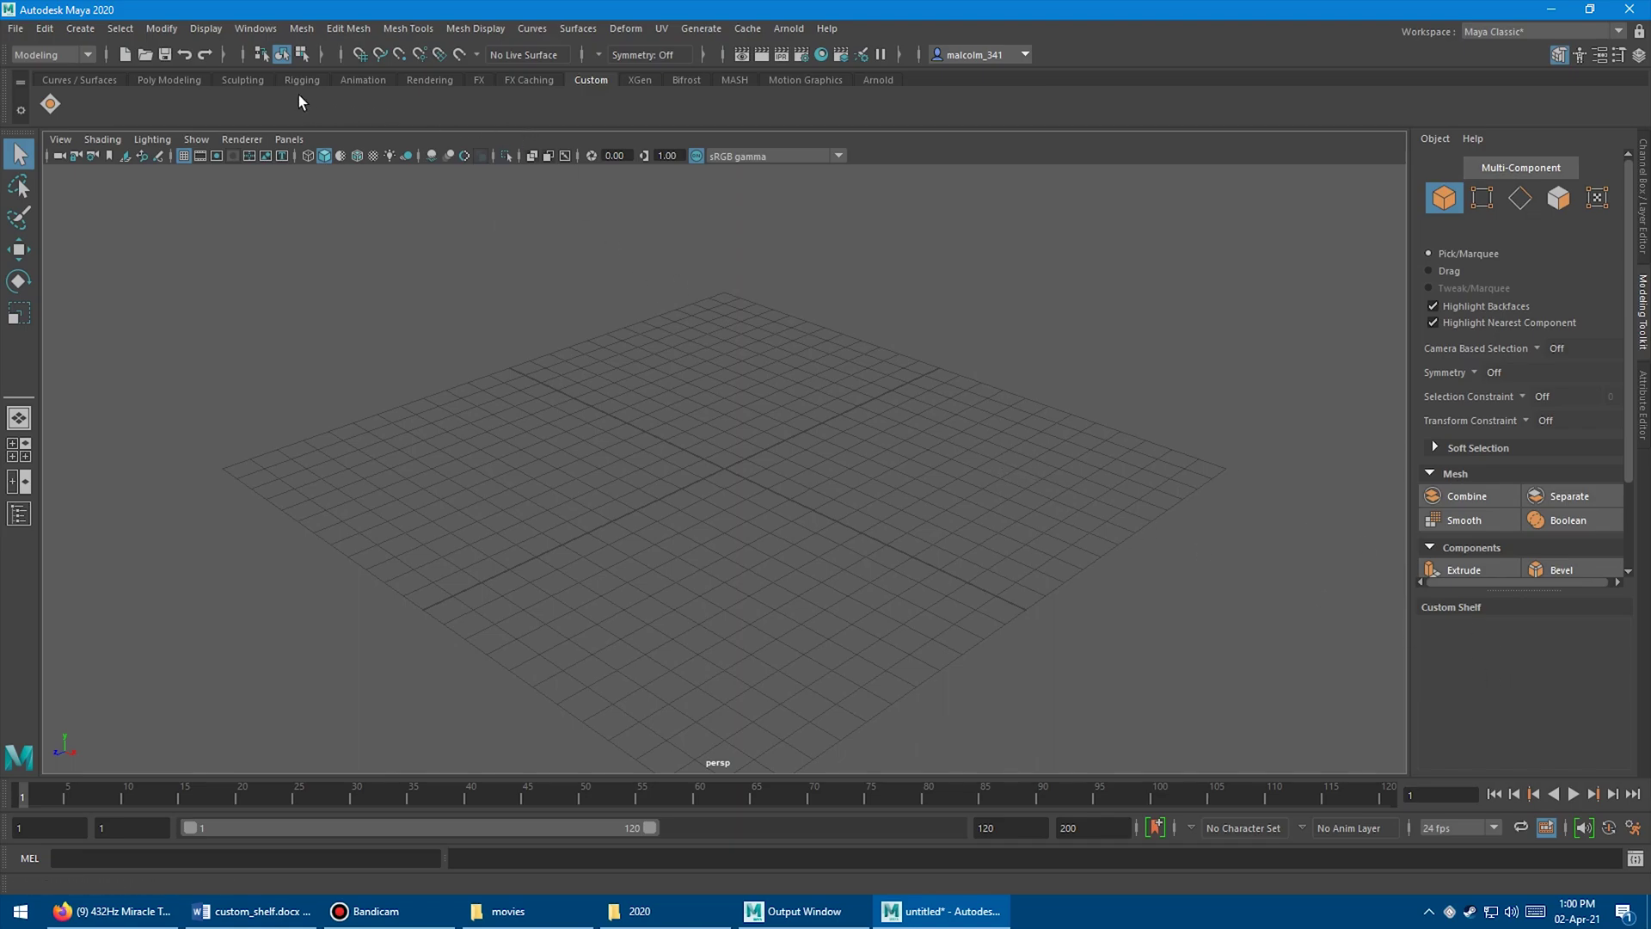
# Step: Copy the Torus tool from the Poly Modeling shelf into the Custom Shelf panel
pyautogui.click(176, 80)
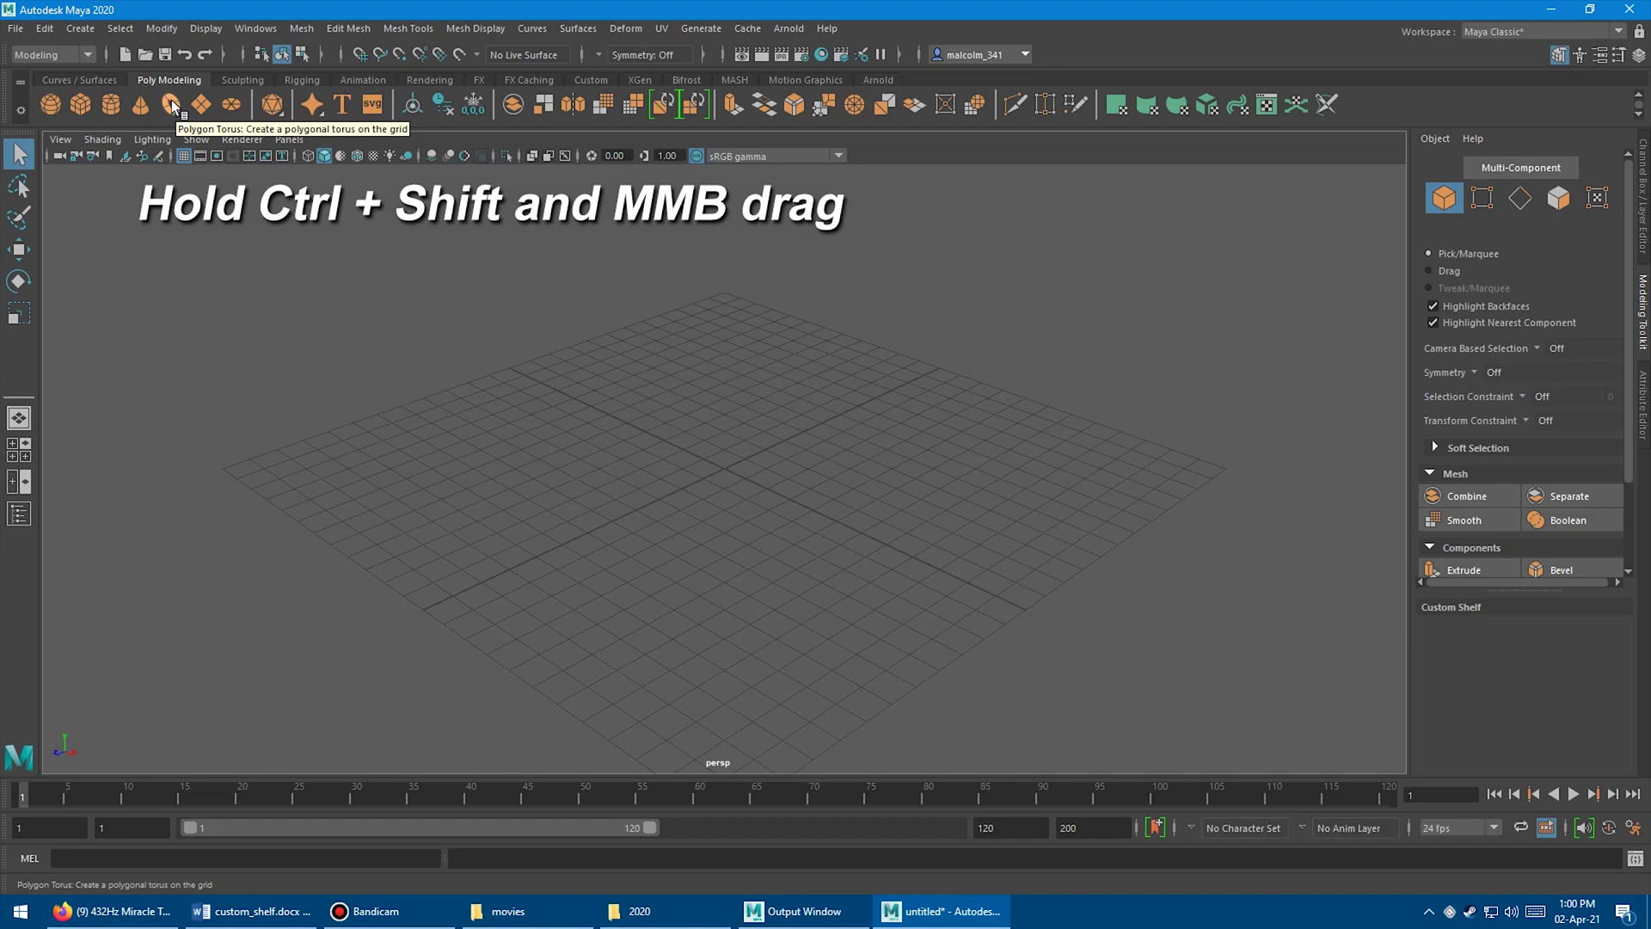
pyautogui.keyDown('ctrl'); pyautogui.keyDown('shift'); pyautogui.moveTo(170, 101); pyautogui.dragTo(176, 137, button='middle'); pyautogui.keyUp('shift'); pyautogui.keyUp('ctrl')
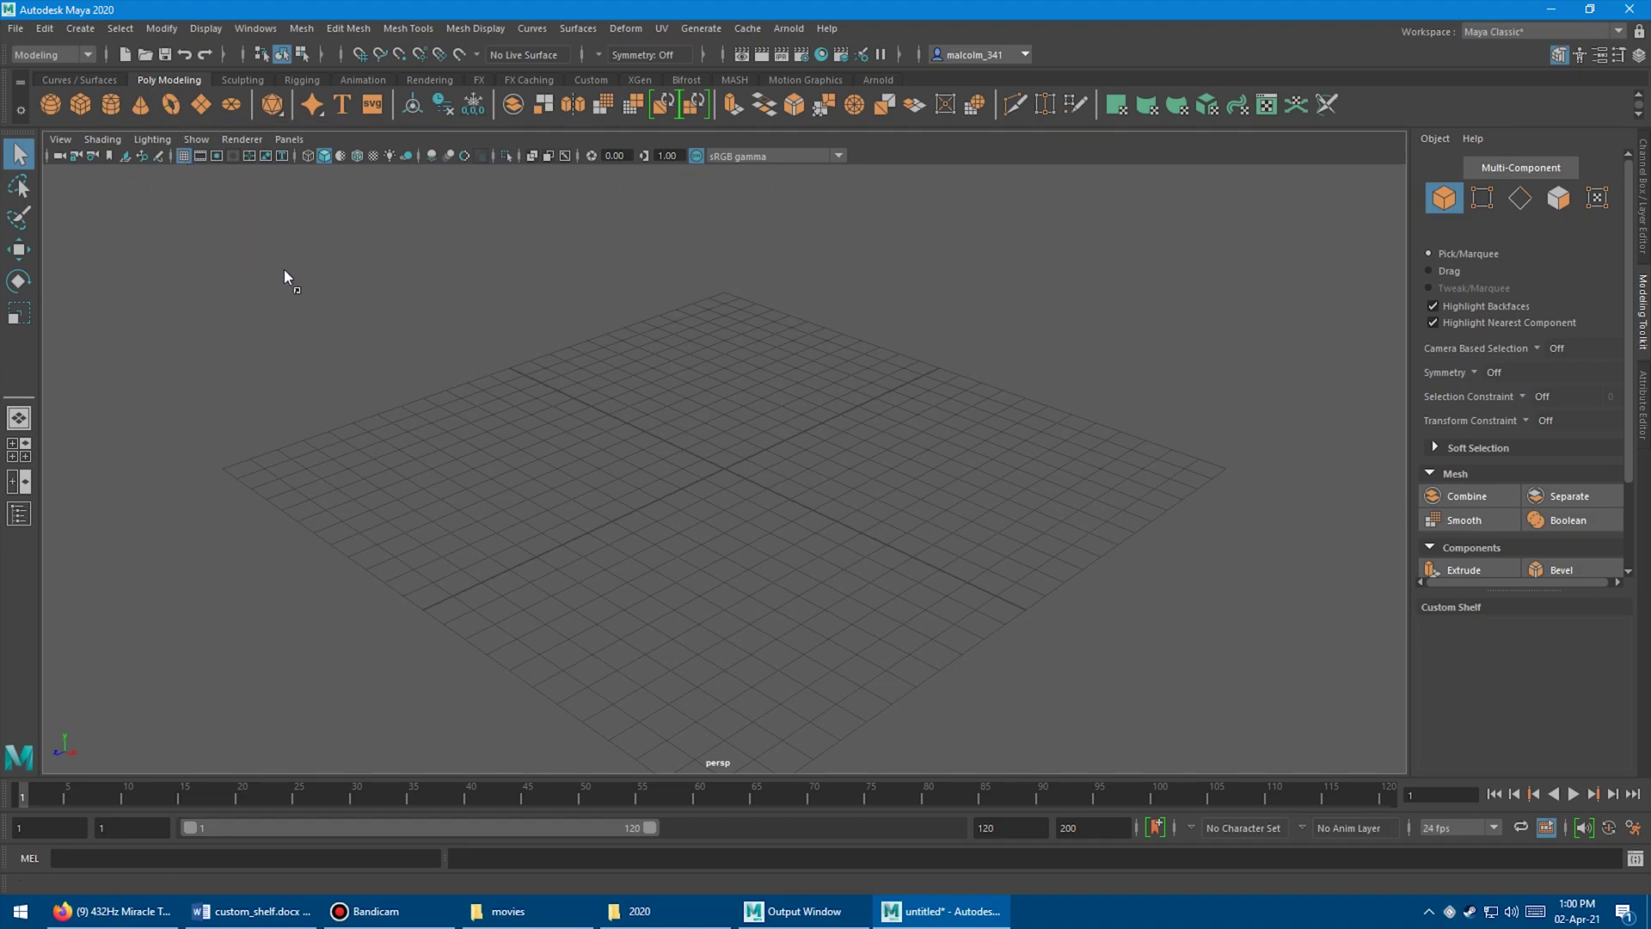
pyautogui.keyDown('ctrl'); pyautogui.keyDown('shift'); pyautogui.moveTo(1131, 585); pyautogui.dragTo(1448, 657, button='middle'); pyautogui.keyUp('shift'); pyautogui.keyUp('ctrl')
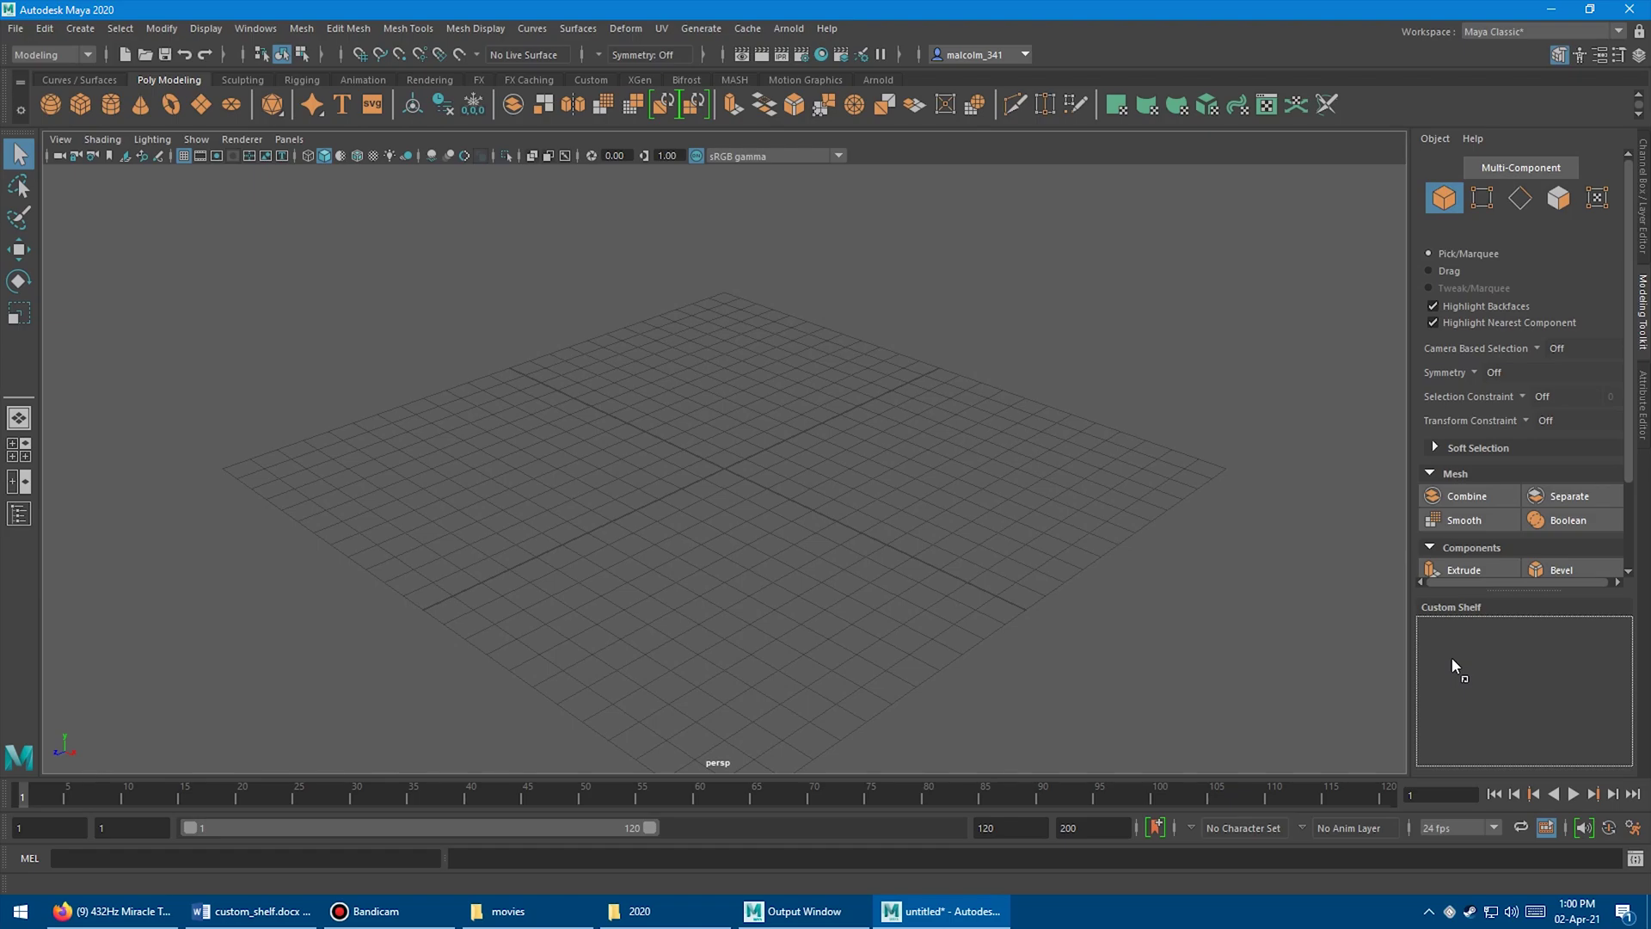
pyautogui.keyDown('ctrl'); pyautogui.keyDown('shift'); pyautogui.moveTo(1452, 659); pyautogui.dragTo(1452, 659, button='middle'); pyautogui.keyUp('shift'); pyautogui.keyUp('ctrl')
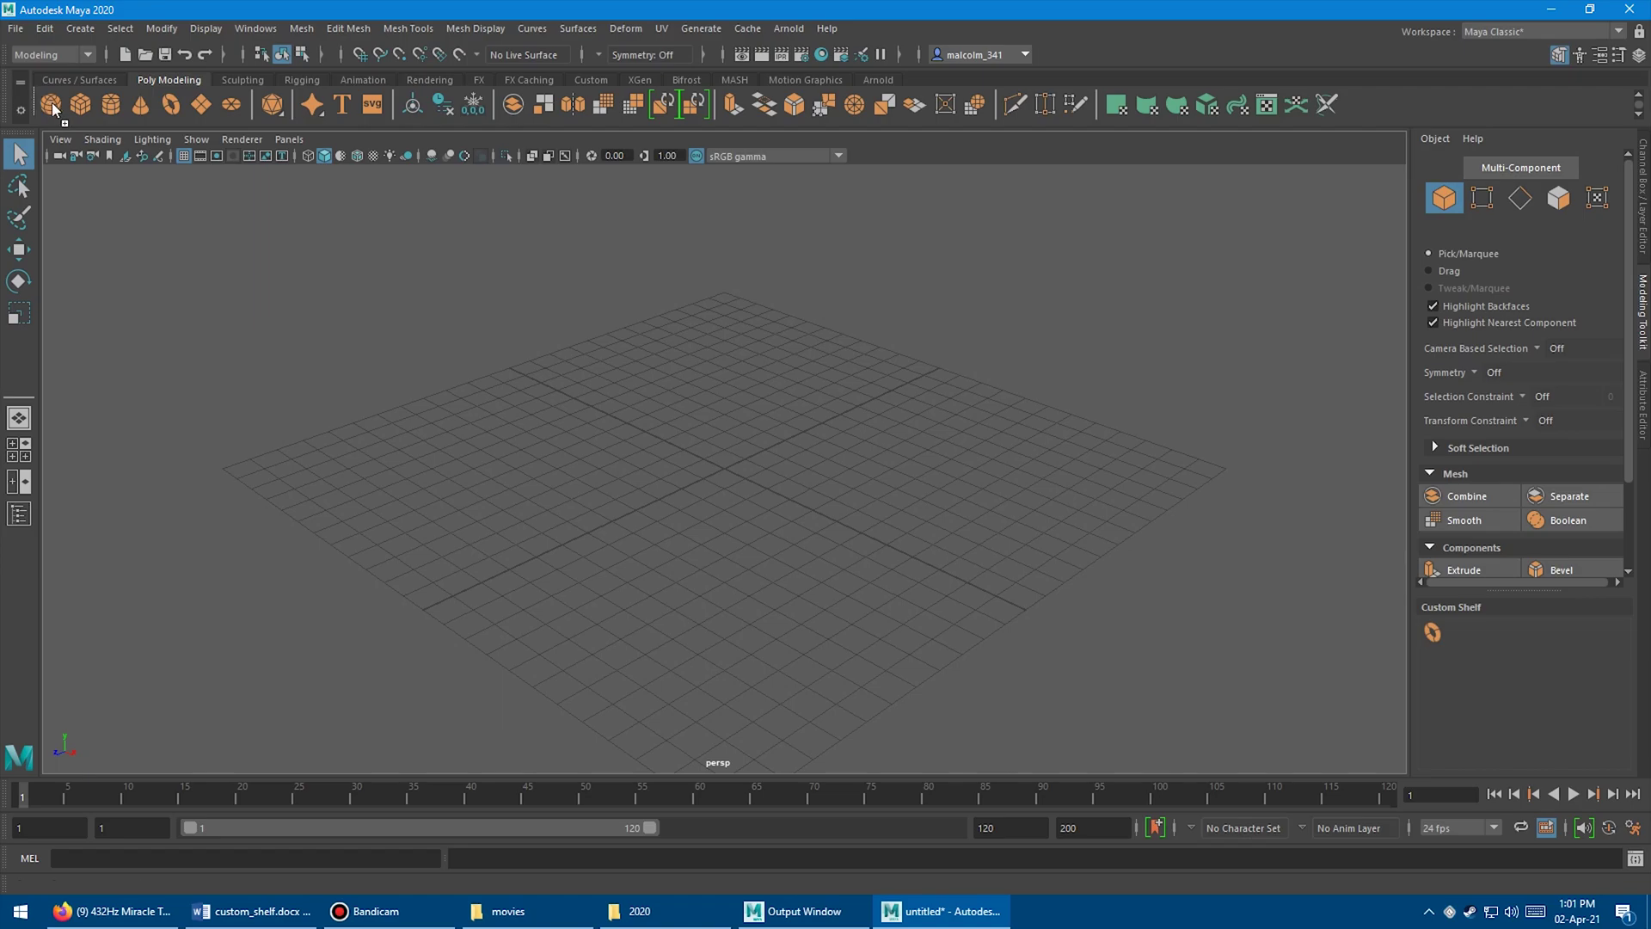
pyautogui.moveTo(1445, 686); pyautogui.dragTo(1463, 682, button='middle')
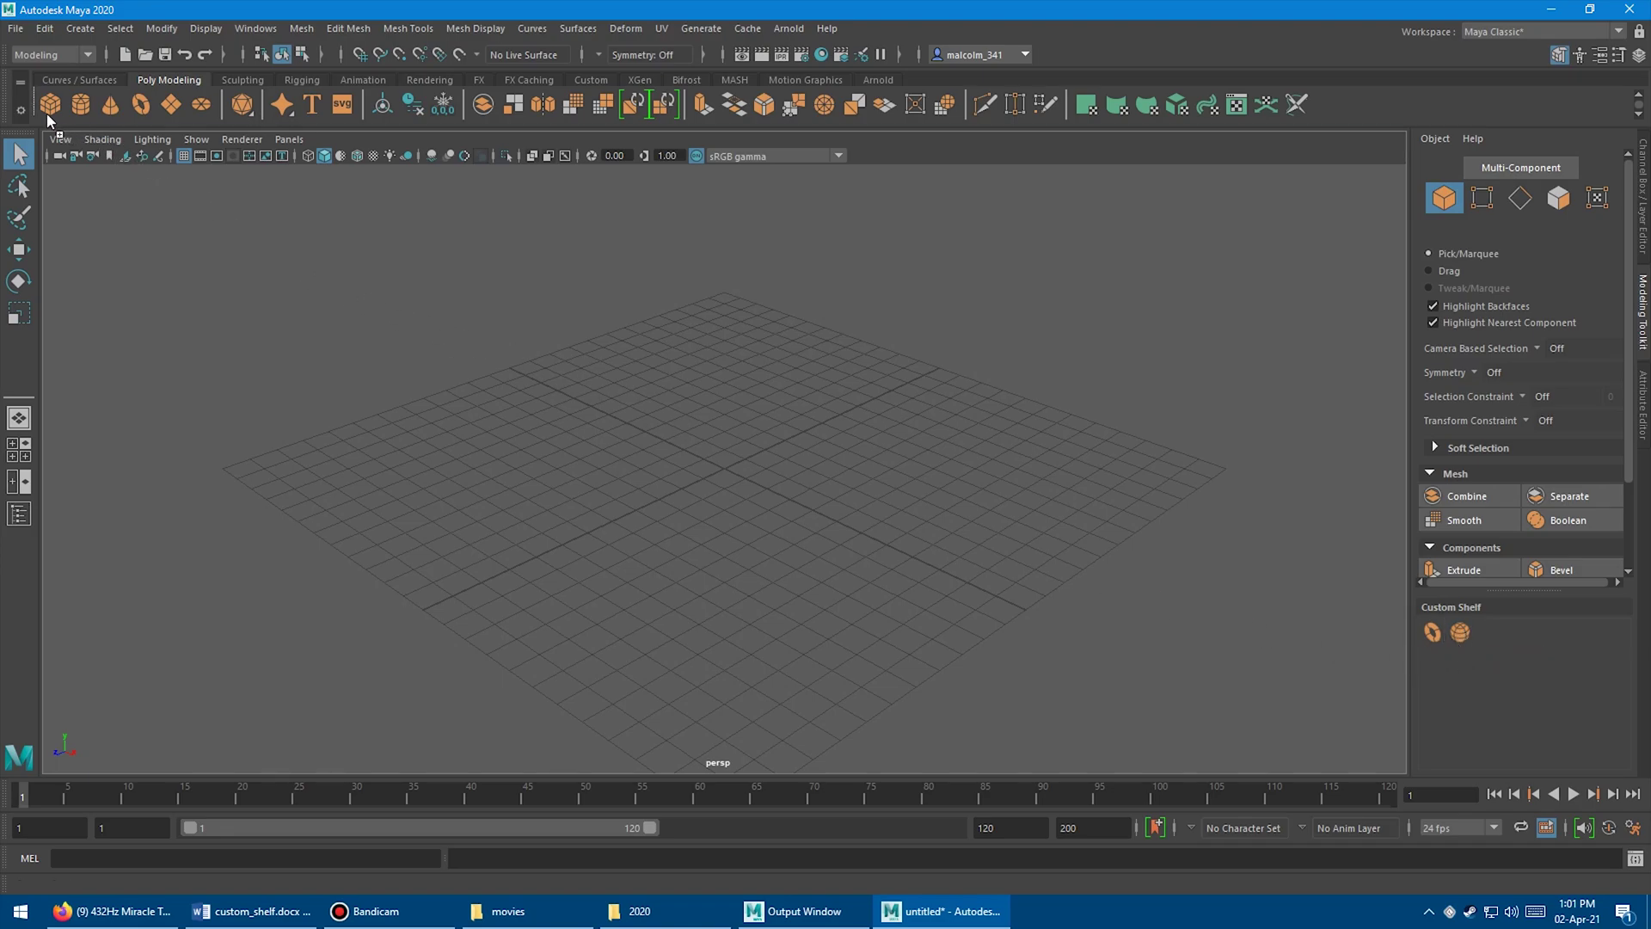
pyautogui.moveTo(49, 120); pyautogui.dragTo(51, 119, button='middle')
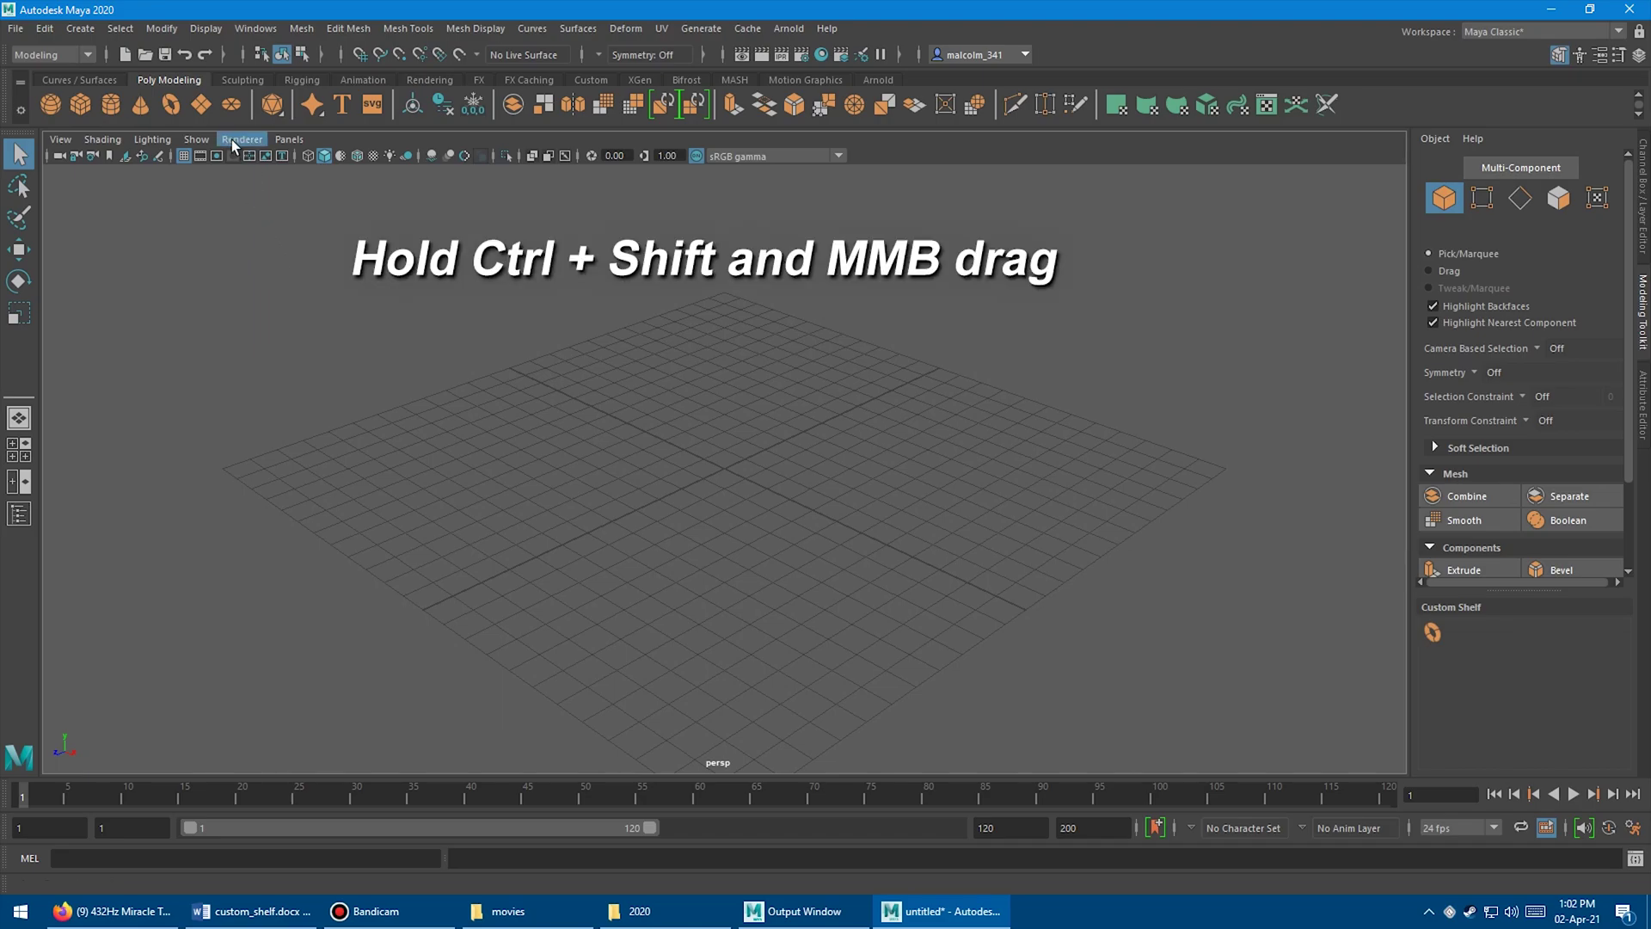
# Step: Add the cylinder, another tool and Freeze Transformations to the Custom Shelf panel
pyautogui.keyDown('ctrl'); pyautogui.keyDown('shift'); pyautogui.moveTo(1467, 682); pyautogui.dragTo(1467, 684, button='middle'); pyautogui.keyUp('shift'); pyautogui.keyUp('ctrl')
pyautogui.keyDown('ctrl'); pyautogui.keyDown('shift'); pyautogui.moveTo(111, 105); pyautogui.dragTo(1488, 633, button='middle'); pyautogui.keyUp('shift'); pyautogui.keyUp('ctrl')
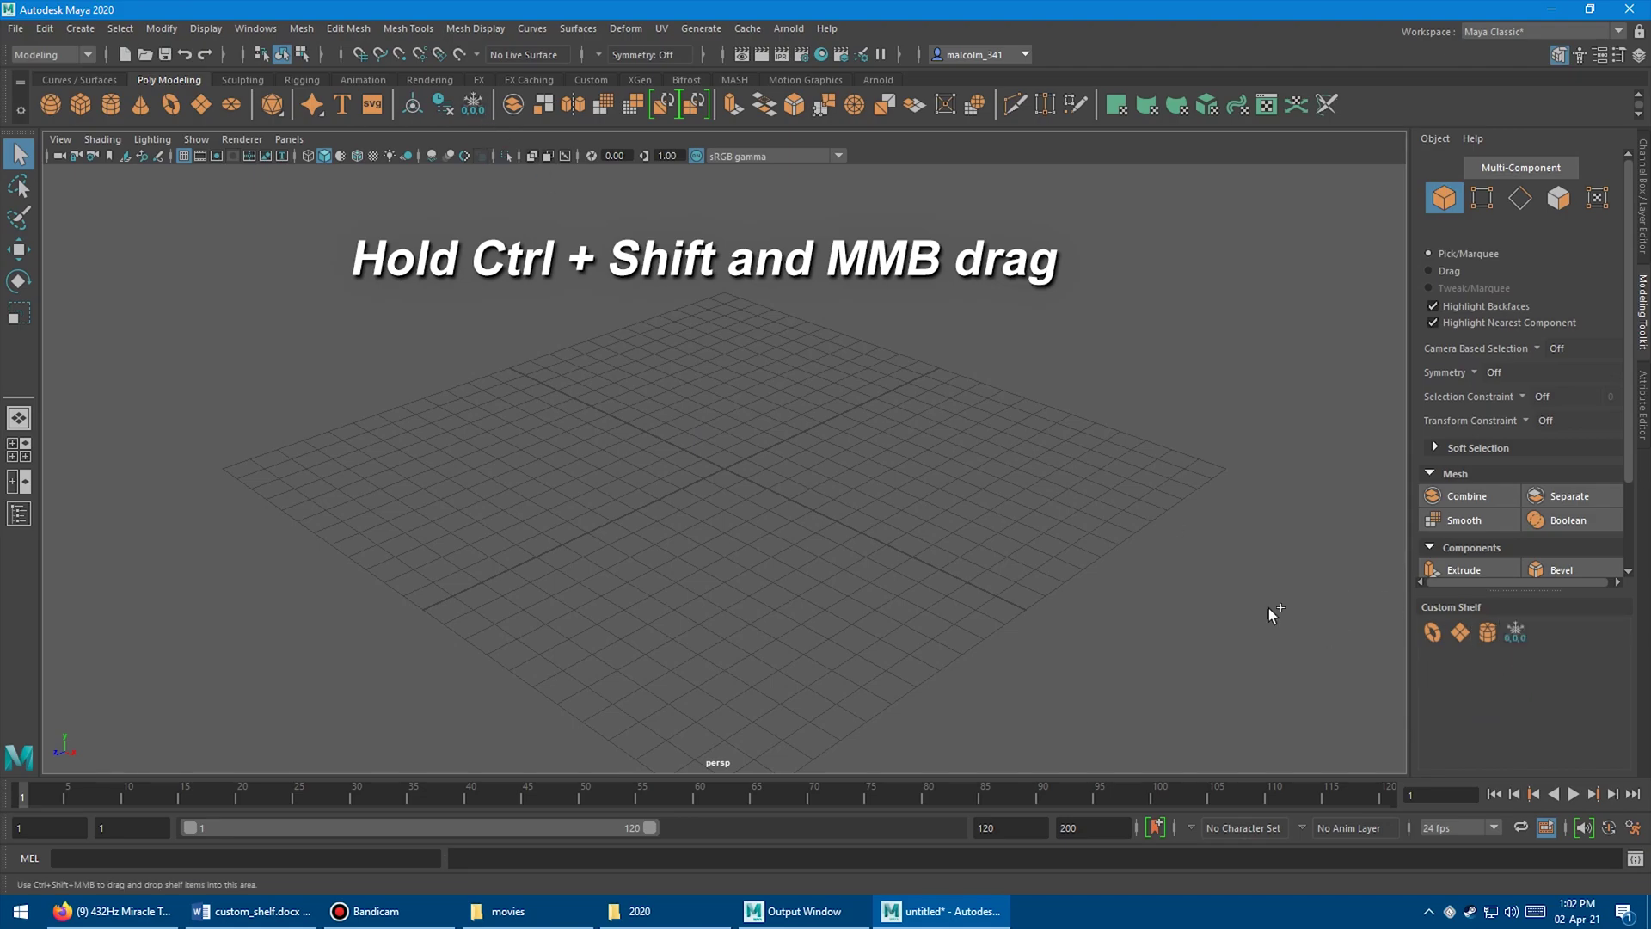
pyautogui.keyDown('ctrl'); pyautogui.keyDown('shift'); pyautogui.moveTo(473, 104); pyautogui.dragTo(1515, 634, button='middle'); pyautogui.keyUp('shift'); pyautogui.keyUp('ctrl')
pyautogui.keyDown('ctrl'); pyautogui.keyDown('shift'); pyautogui.moveTo(664, 104); pyautogui.dragTo(1543, 634, button='middle'); pyautogui.keyUp('shift'); pyautogui.keyUp('ctrl')
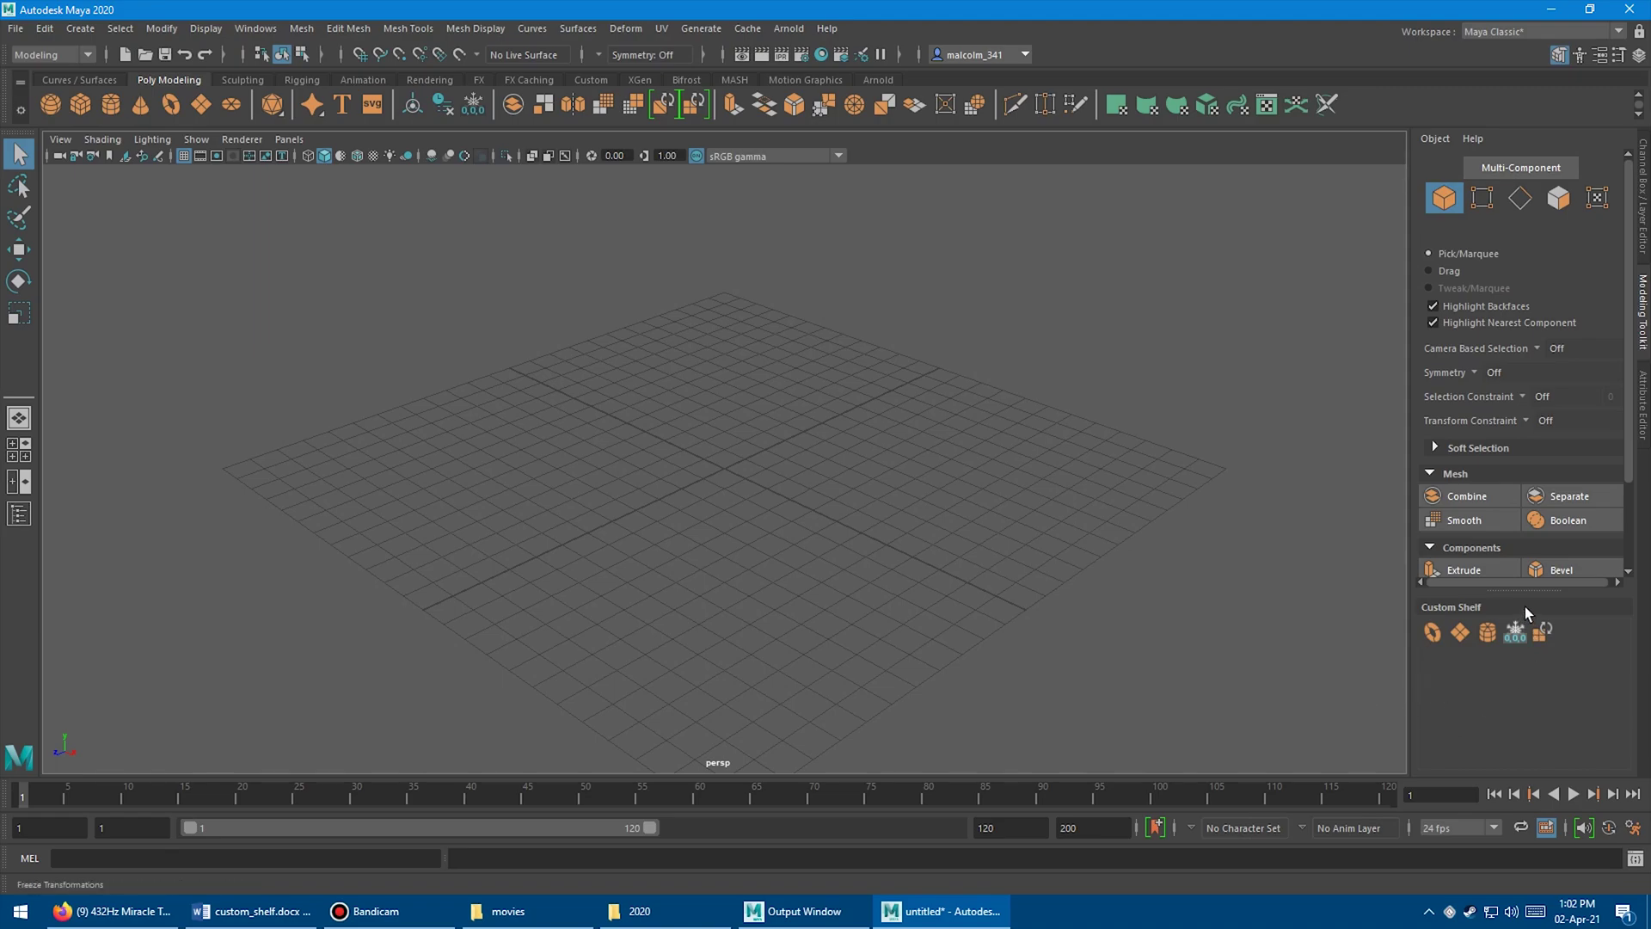
# Step: Collapse the Modeling Toolkit options so the five-icon Custom Shelf fills the panel
pyautogui.moveTo(1522, 594); pyautogui.dragTo(1519, 520)
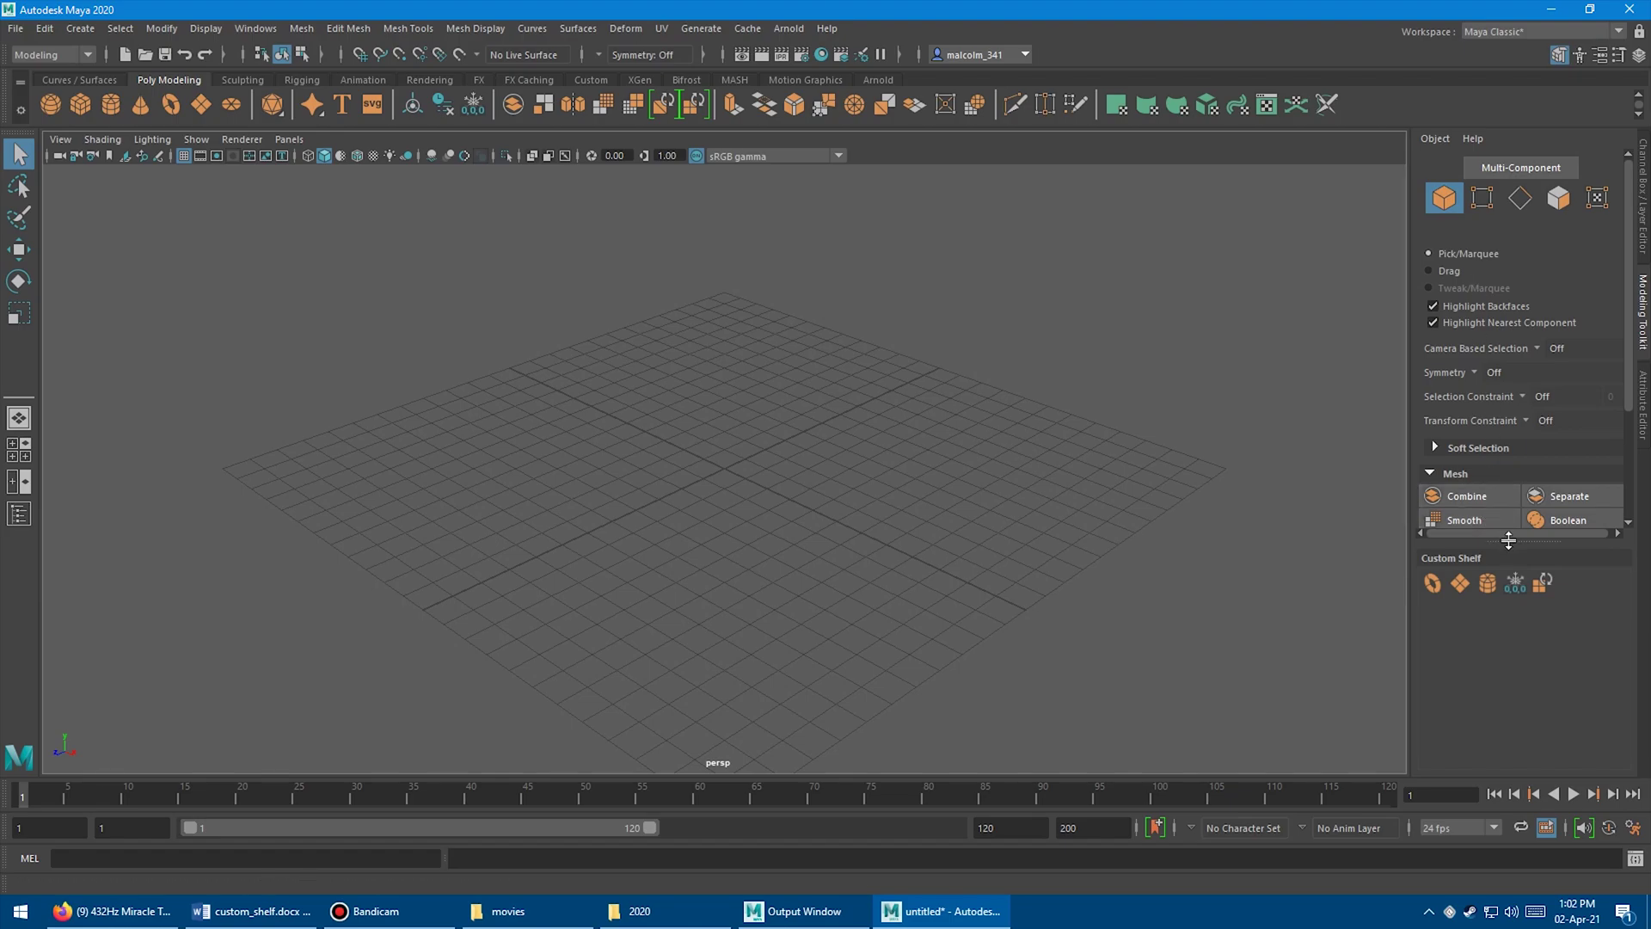
pyautogui.moveTo(1496, 542); pyautogui.dragTo(1495, 199)
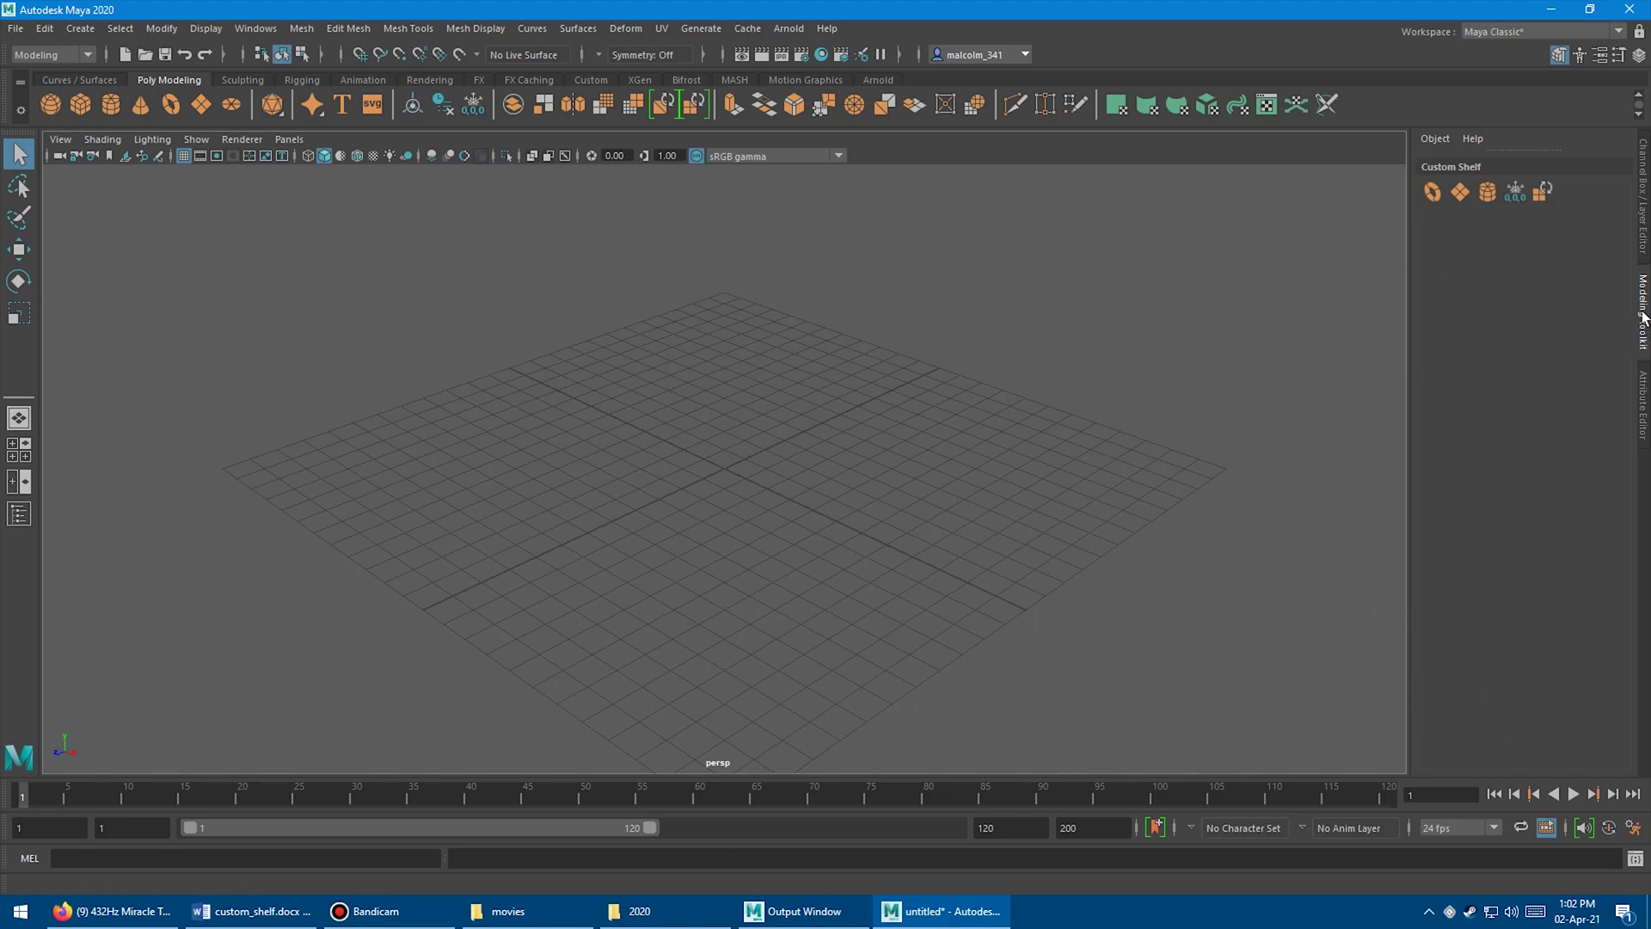
# Step: Undock the Modeling Toolkit into a floating window and move and resize it over the viewport
pyautogui.moveTo(1644, 318); pyautogui.dragTo(1163, 314)
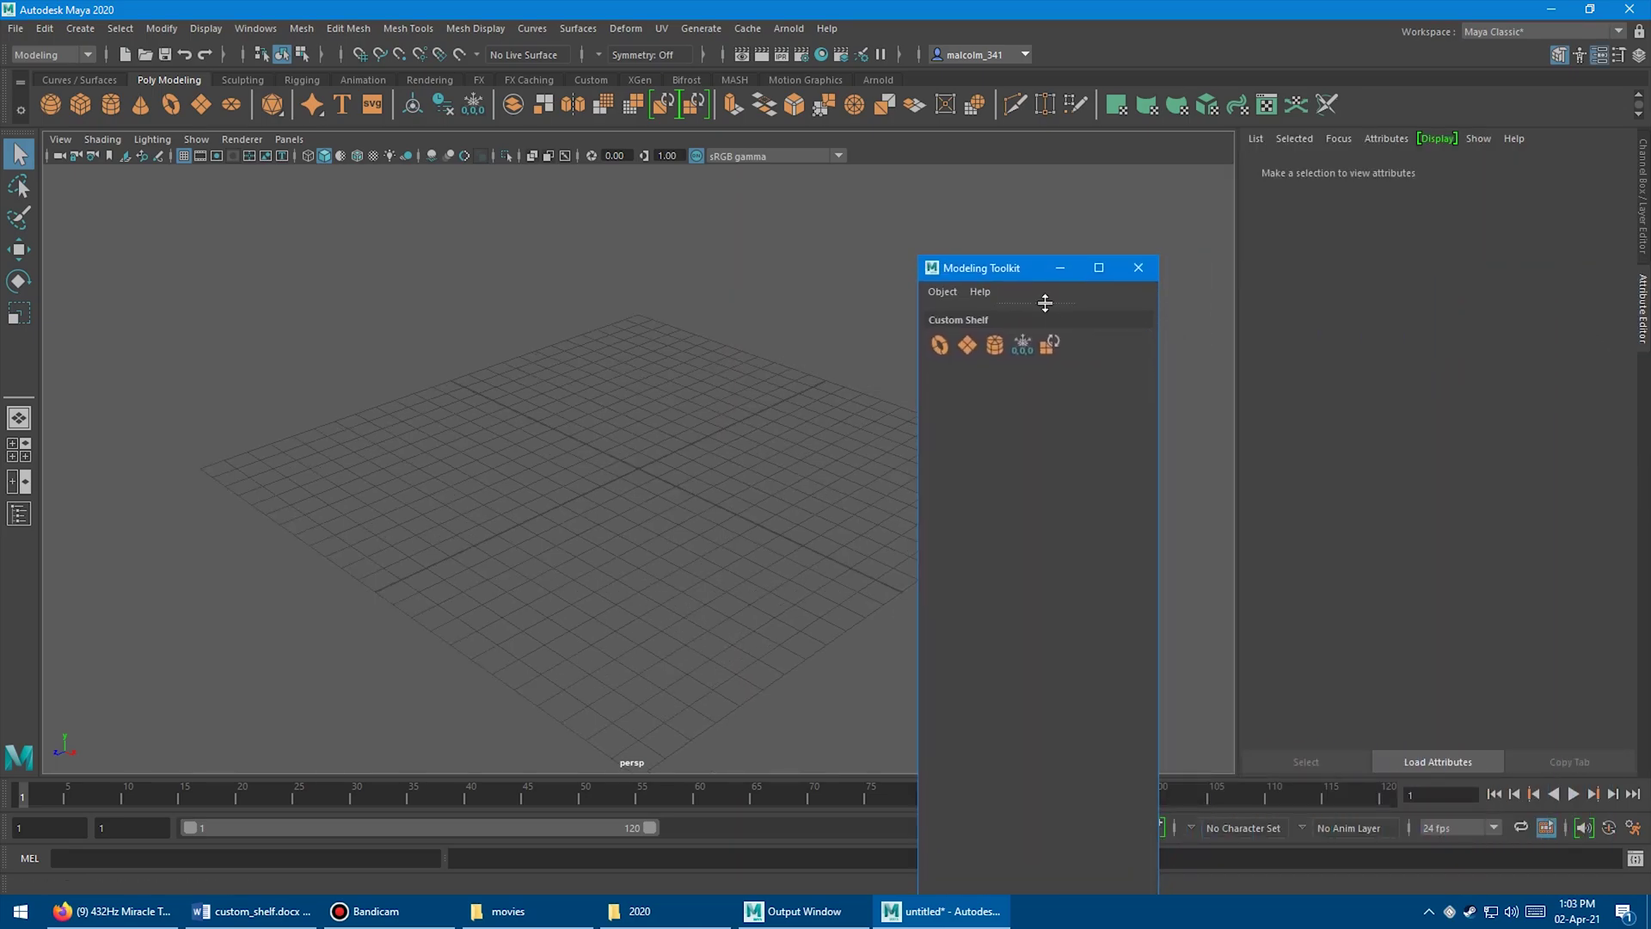
pyautogui.moveTo(1036, 260); pyautogui.dragTo(950, 499)
pyautogui.moveTo(1072, 608); pyautogui.dragTo(1395, 619)
pyautogui.moveTo(1044, 516); pyautogui.dragTo(473, 218)
pyautogui.moveTo(822, 565); pyautogui.dragTo(553, 422)
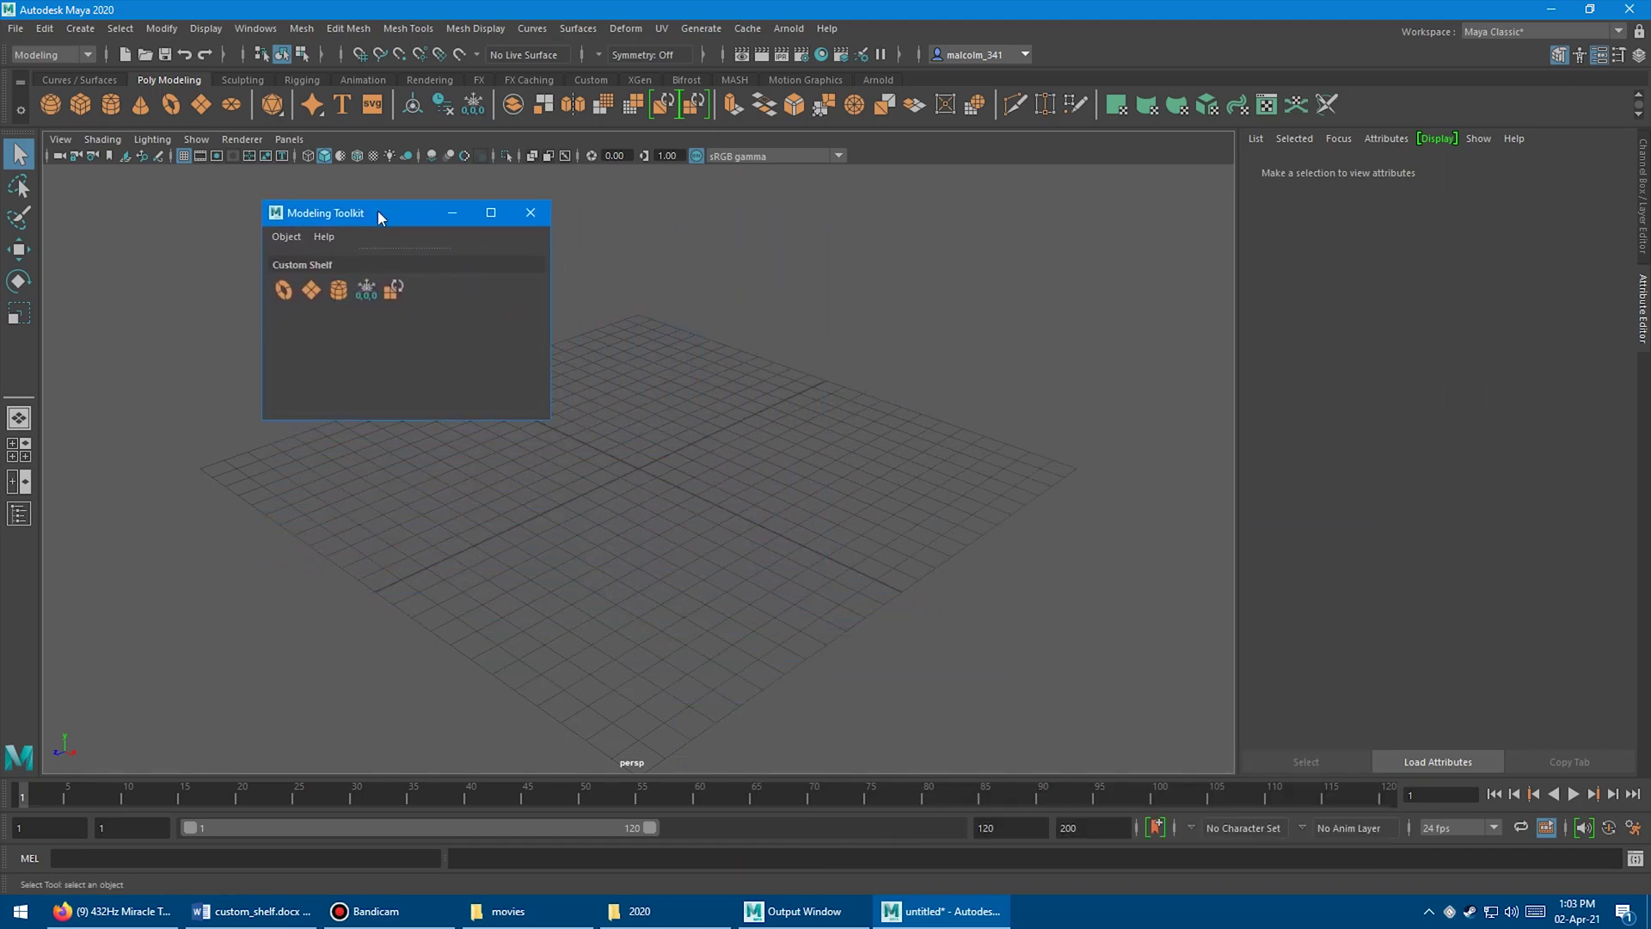
pyautogui.moveTo(394, 215); pyautogui.dragTo(1328, 478)
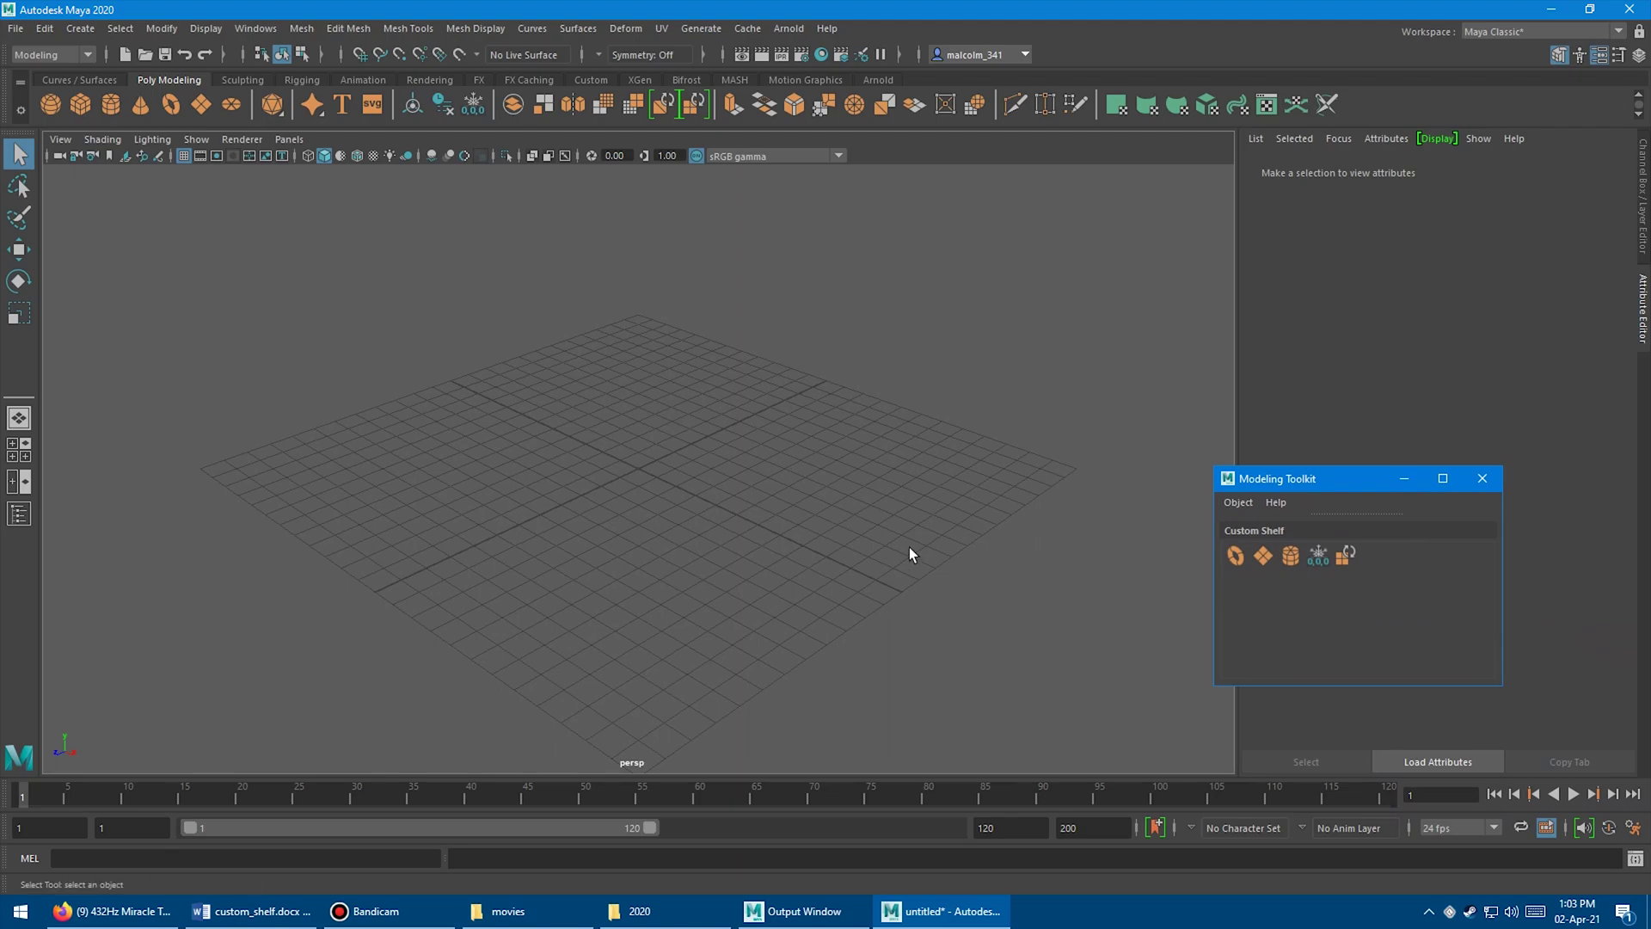
# Step: Show the Custom shelf, then dock the toolkit left briefly and float it again, enlarged
pyautogui.click(590, 78)
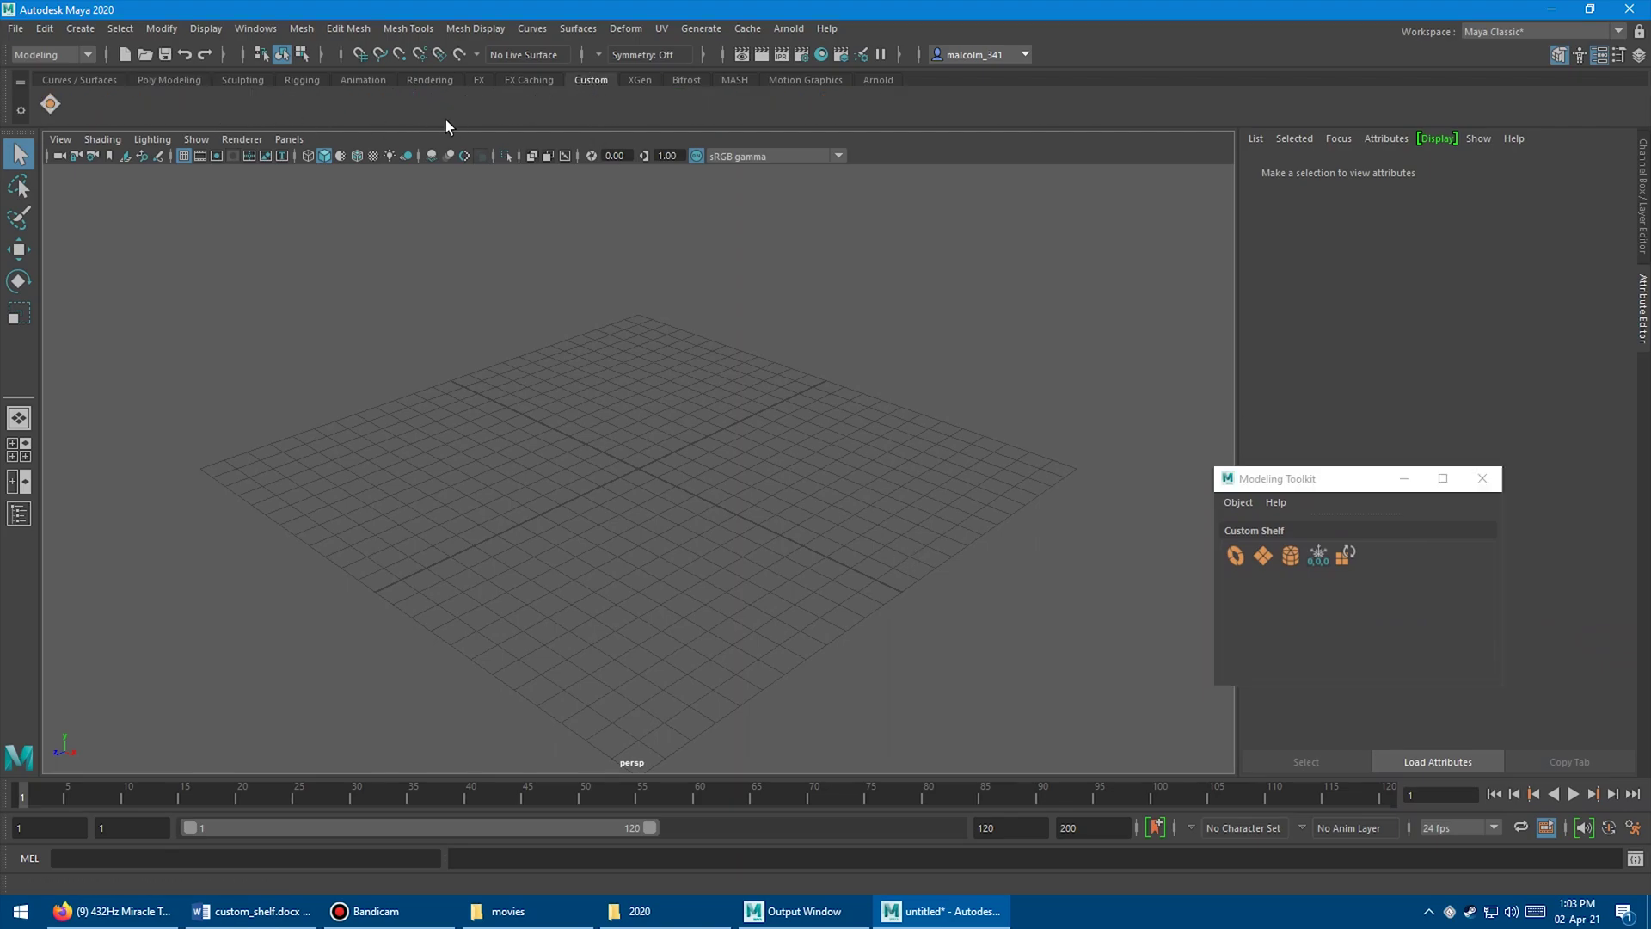
pyautogui.moveTo(1341, 478); pyautogui.dragTo(1393, 486)
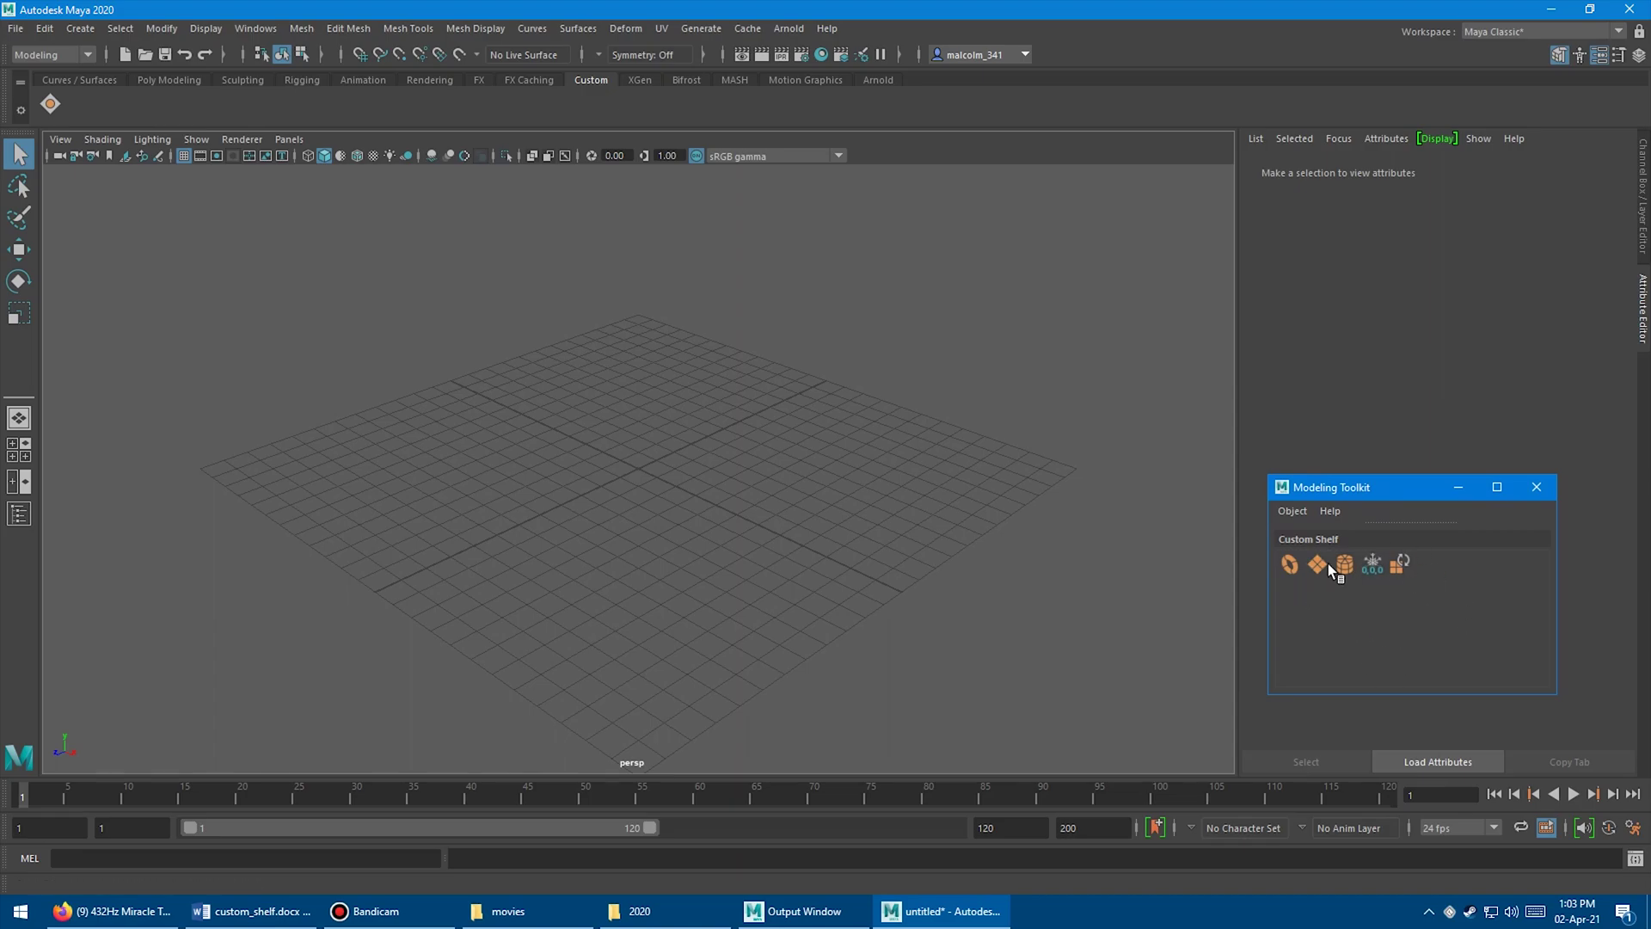
pyautogui.moveTo(1397, 491); pyautogui.dragTo(289, 316)
pyautogui.moveTo(454, 516); pyautogui.dragTo(405, 628)
pyautogui.moveTo(249, 308); pyautogui.dragTo(14, 321)
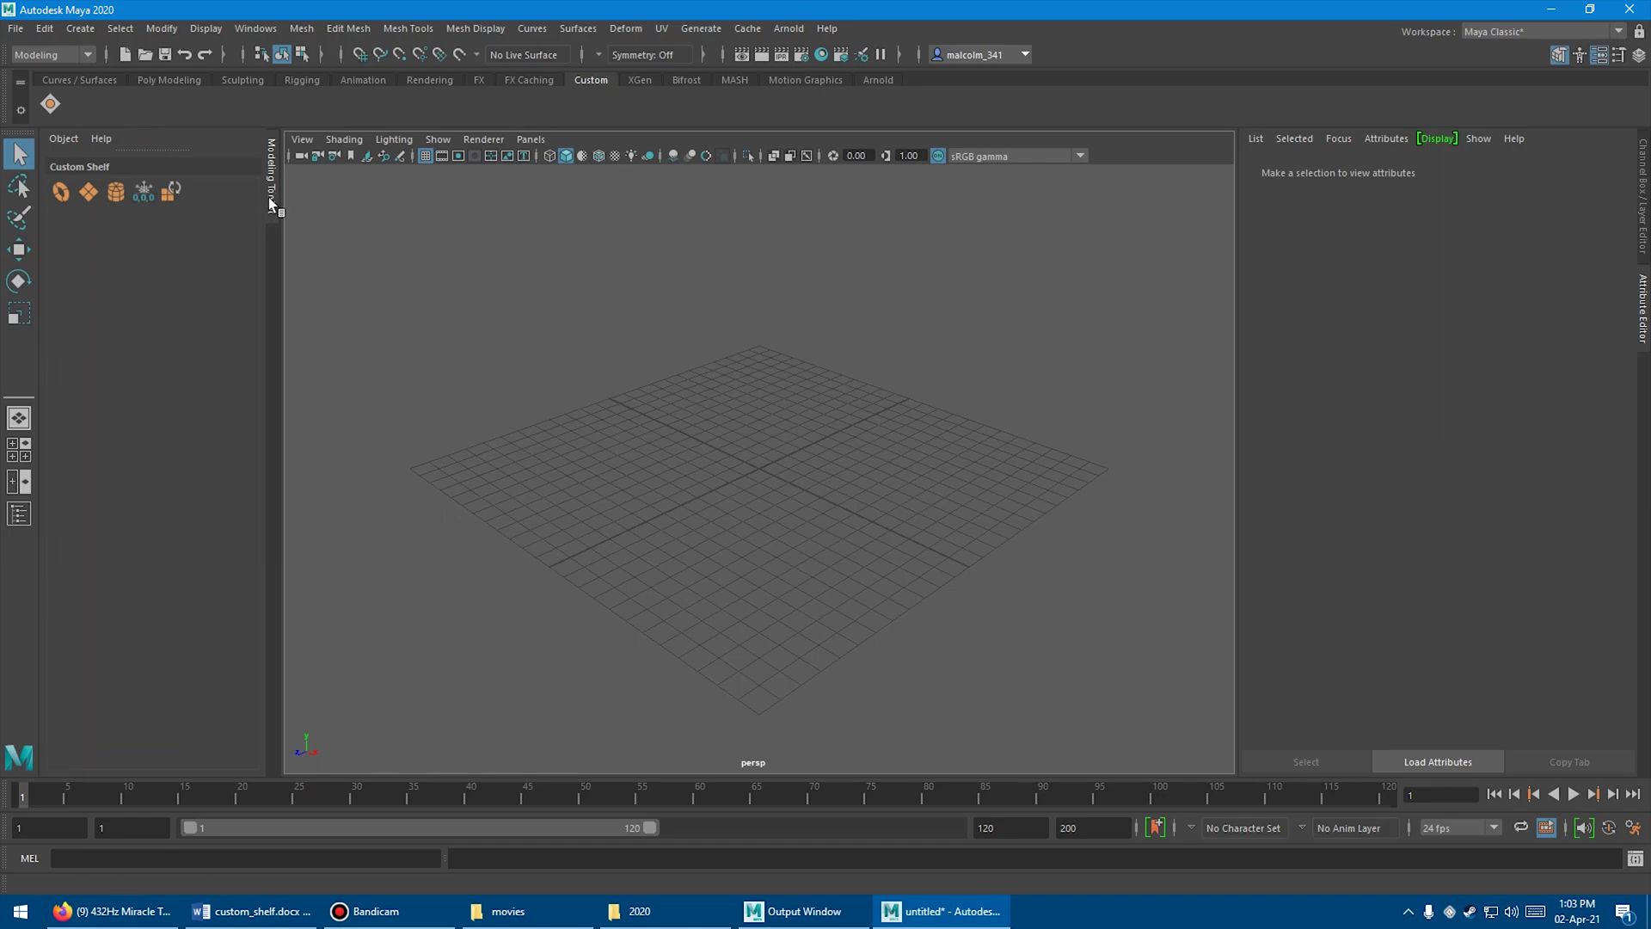
pyautogui.moveTo(272, 188); pyautogui.dragTo(566, 280)
pyautogui.moveTo(684, 613); pyautogui.dragTo(925, 618)
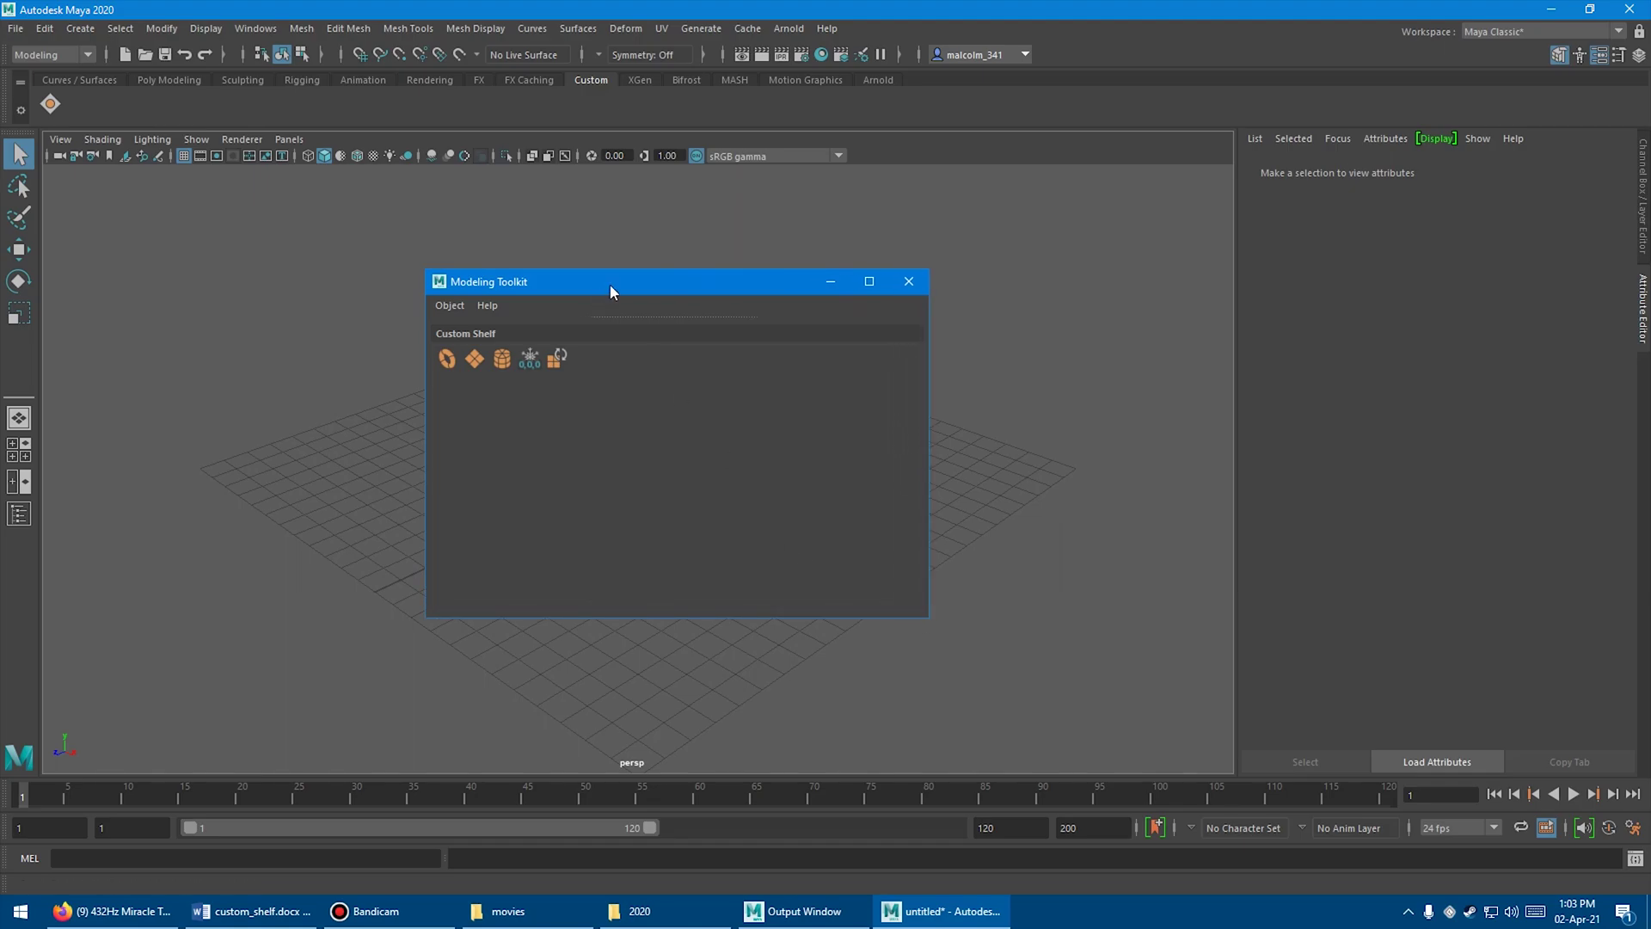
pyautogui.moveTo(614, 279); pyautogui.dragTo(880, 264)
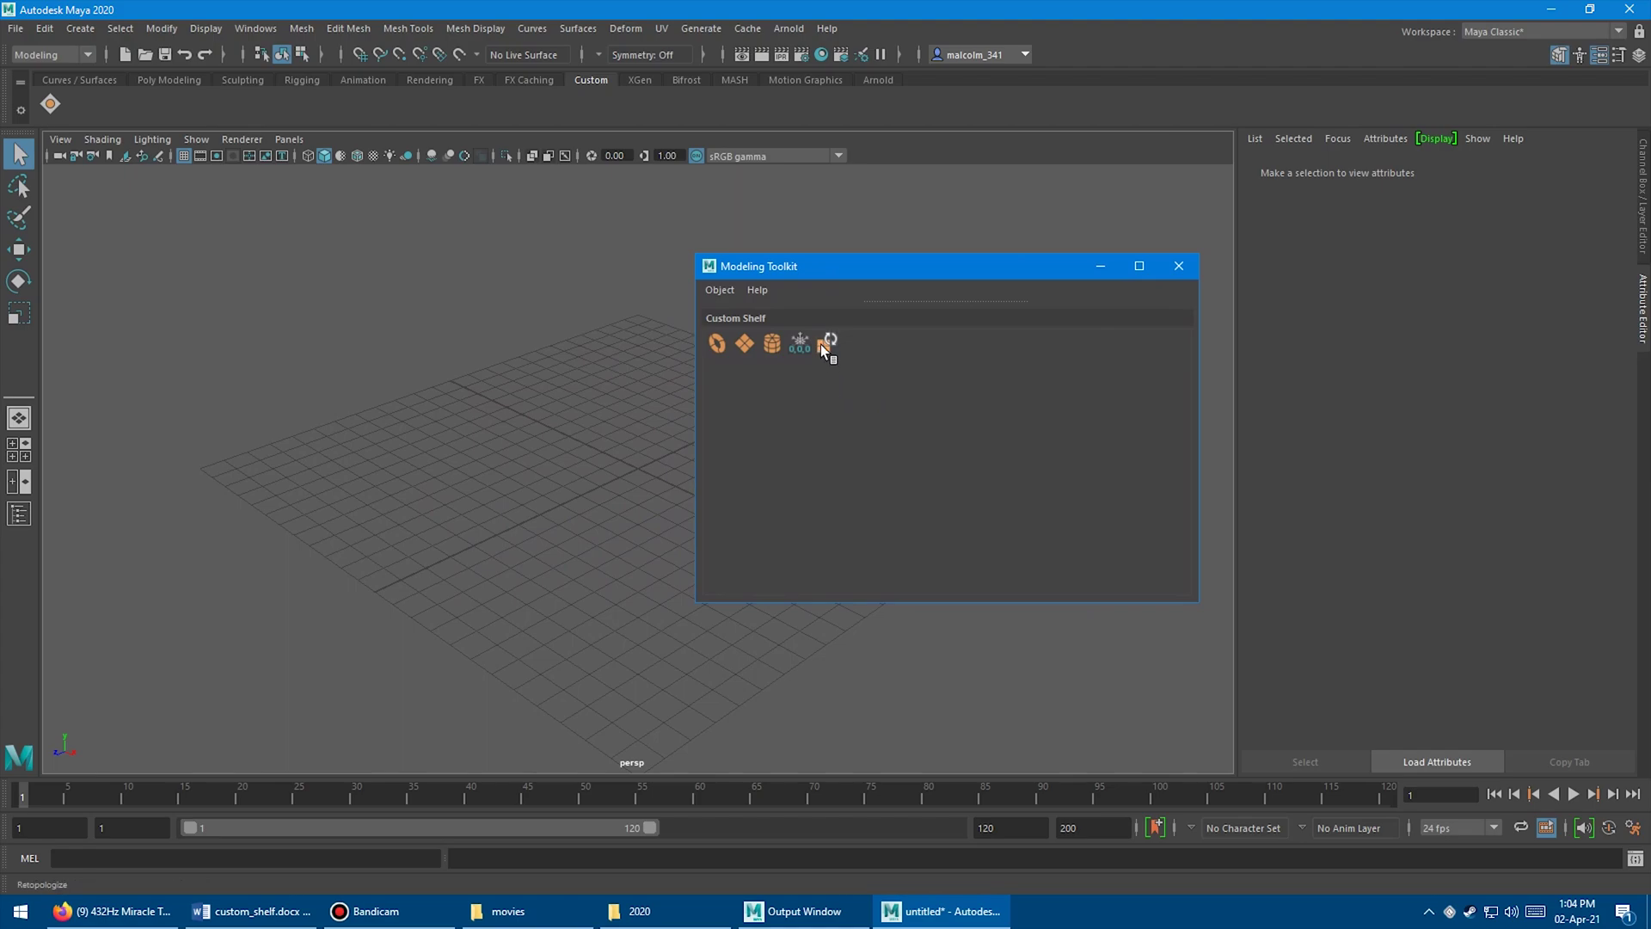
# Step: Delete the fourth and third tool icons from the Custom Shelf, leaving three
pyautogui.rightClick(799, 348)
pyautogui.click(828, 405)
pyautogui.rightClick(773, 349)
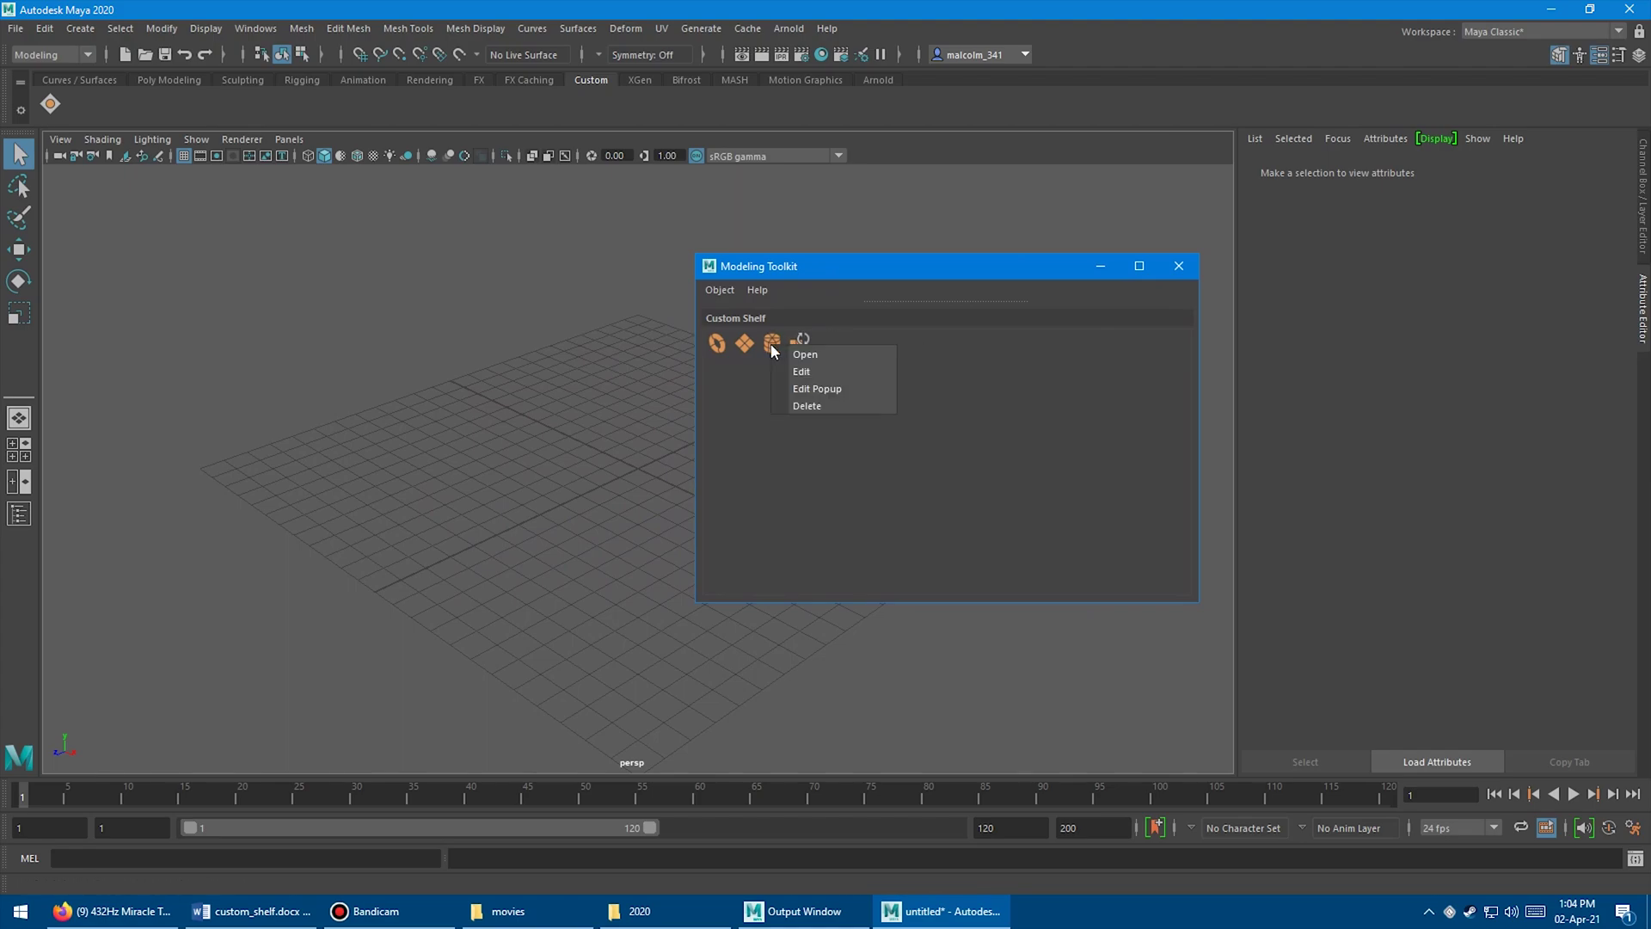
pyautogui.click(807, 405)
pyautogui.click(353, 308)
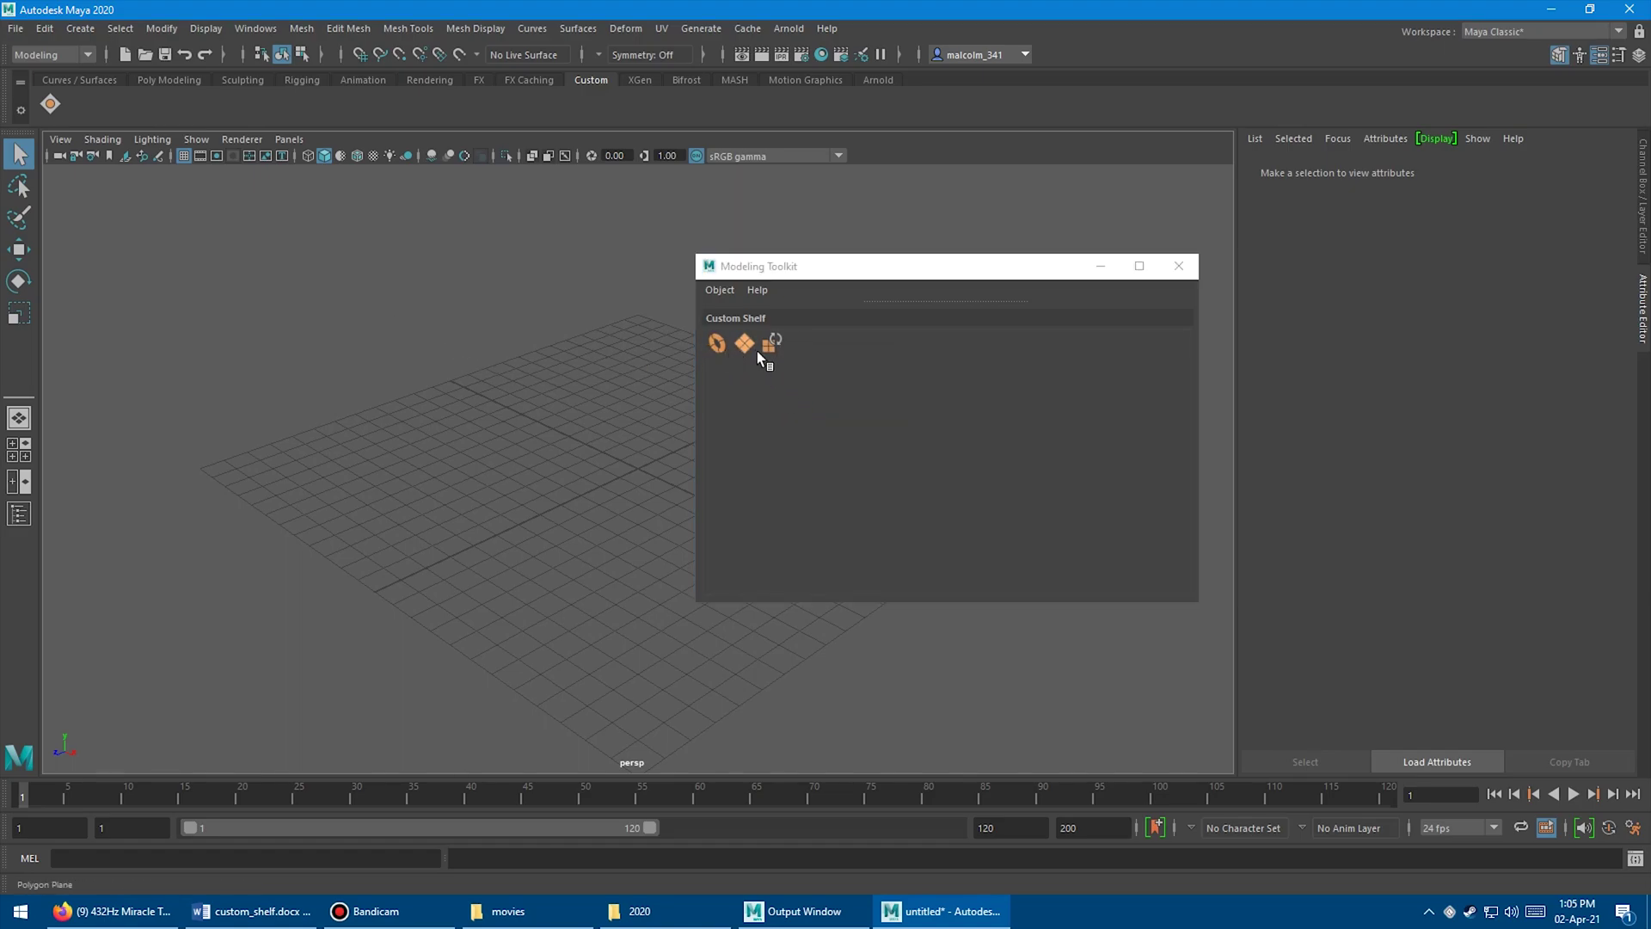
pyautogui.moveTo(717, 343); pyautogui.dragTo(734, 374, button='middle')
# Step: Inspect the Fill Hole shelf button in the Shelf Editor, then close the editor
pyautogui.moveTo(50, 103); pyautogui.dragTo(51, 102, button='middle')
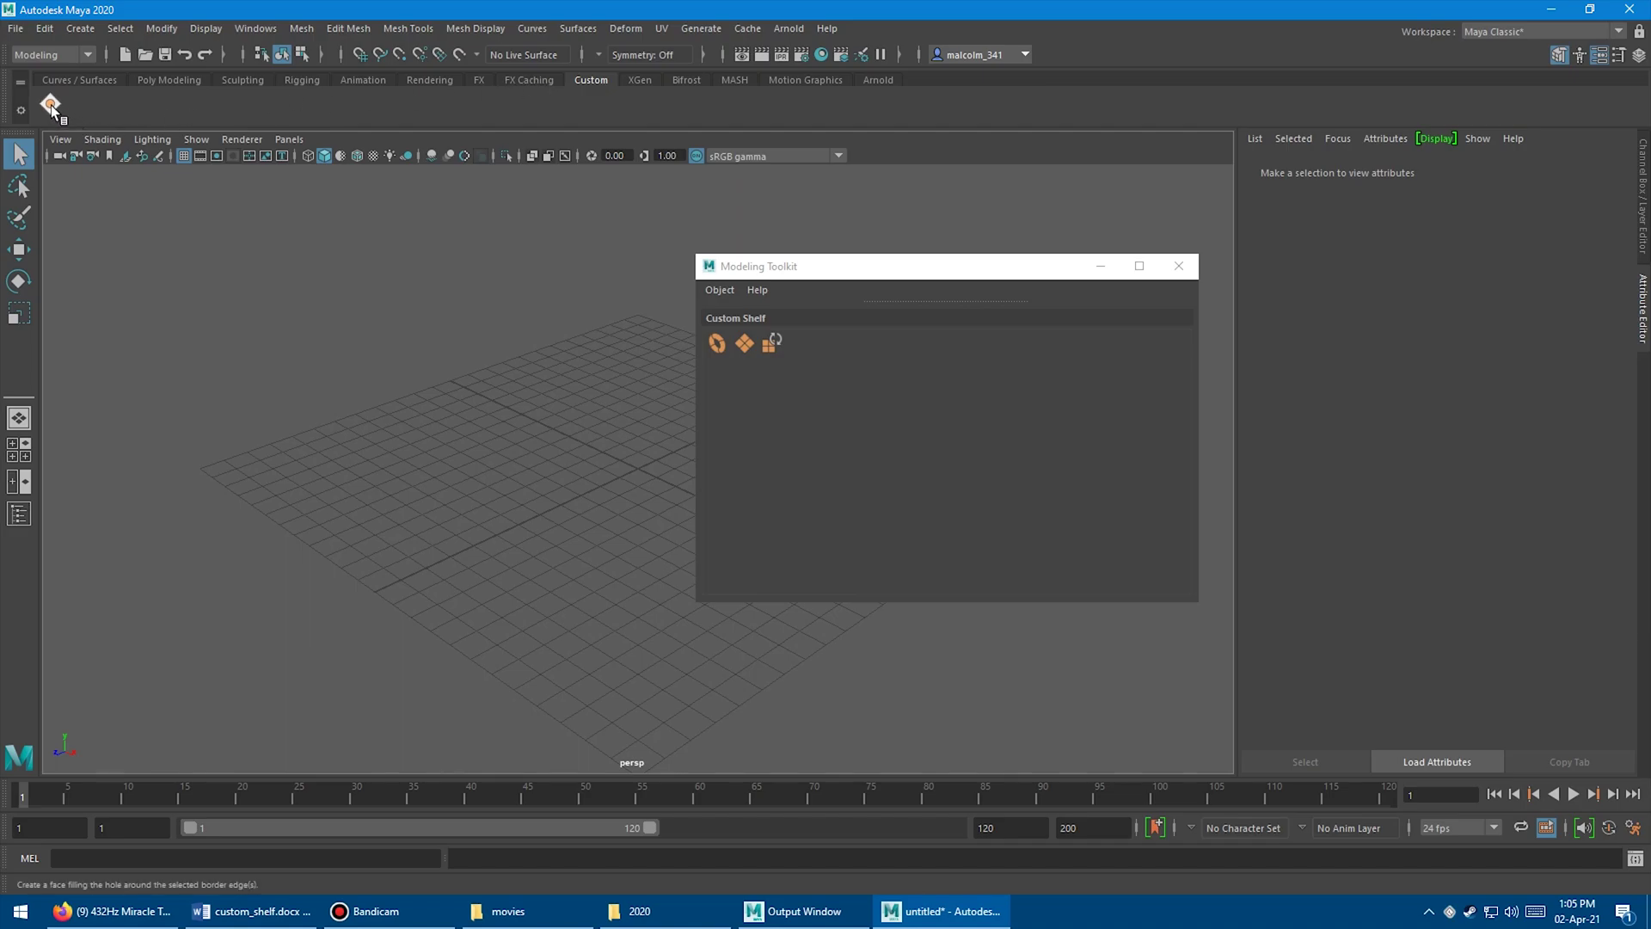
pyautogui.rightClick(52, 109)
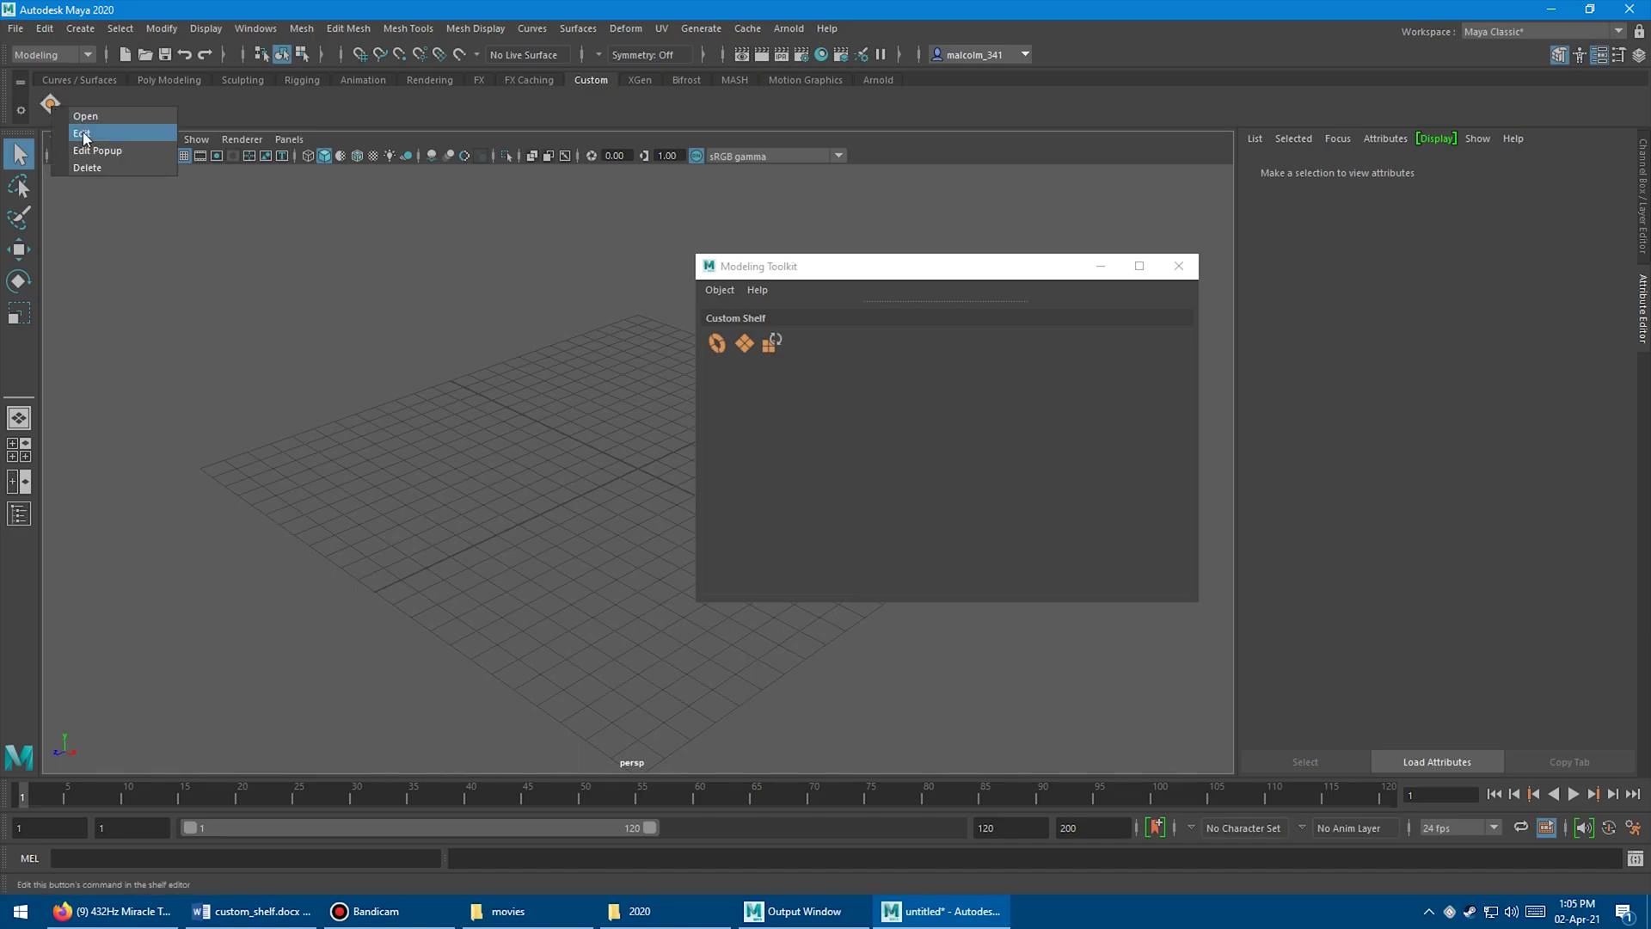
pyautogui.click(81, 133)
pyautogui.click(580, 352)
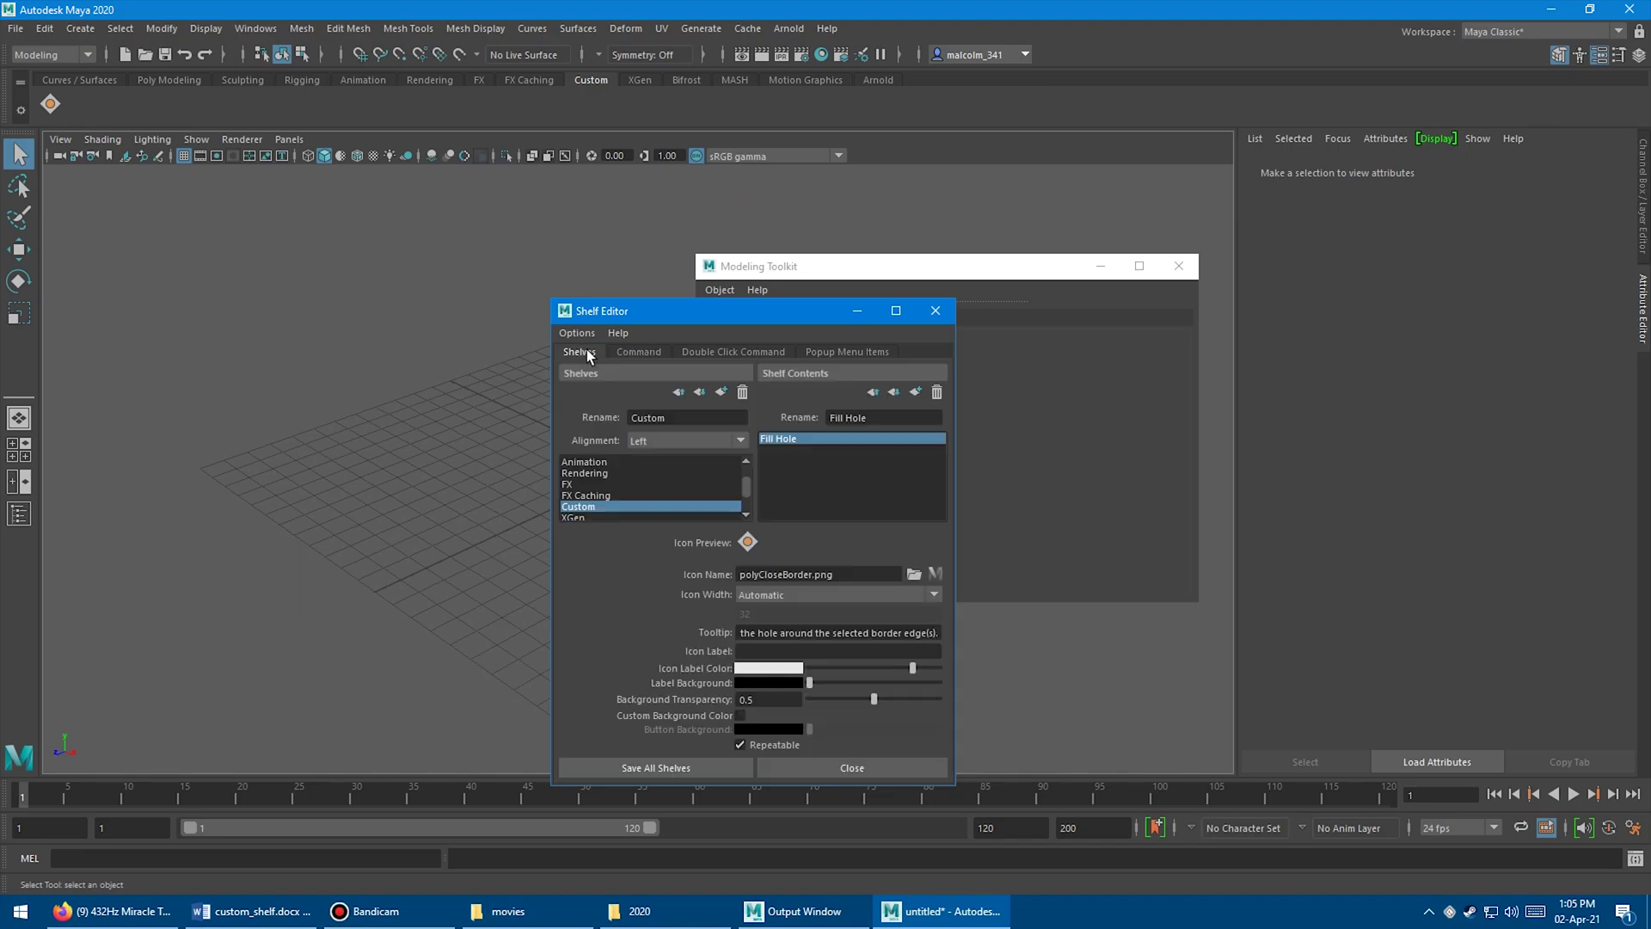
pyautogui.moveTo(670, 318); pyautogui.dragTo(492, 238)
pyautogui.moveTo(782, 708); pyautogui.dragTo(915, 768)
pyautogui.click(896, 231)
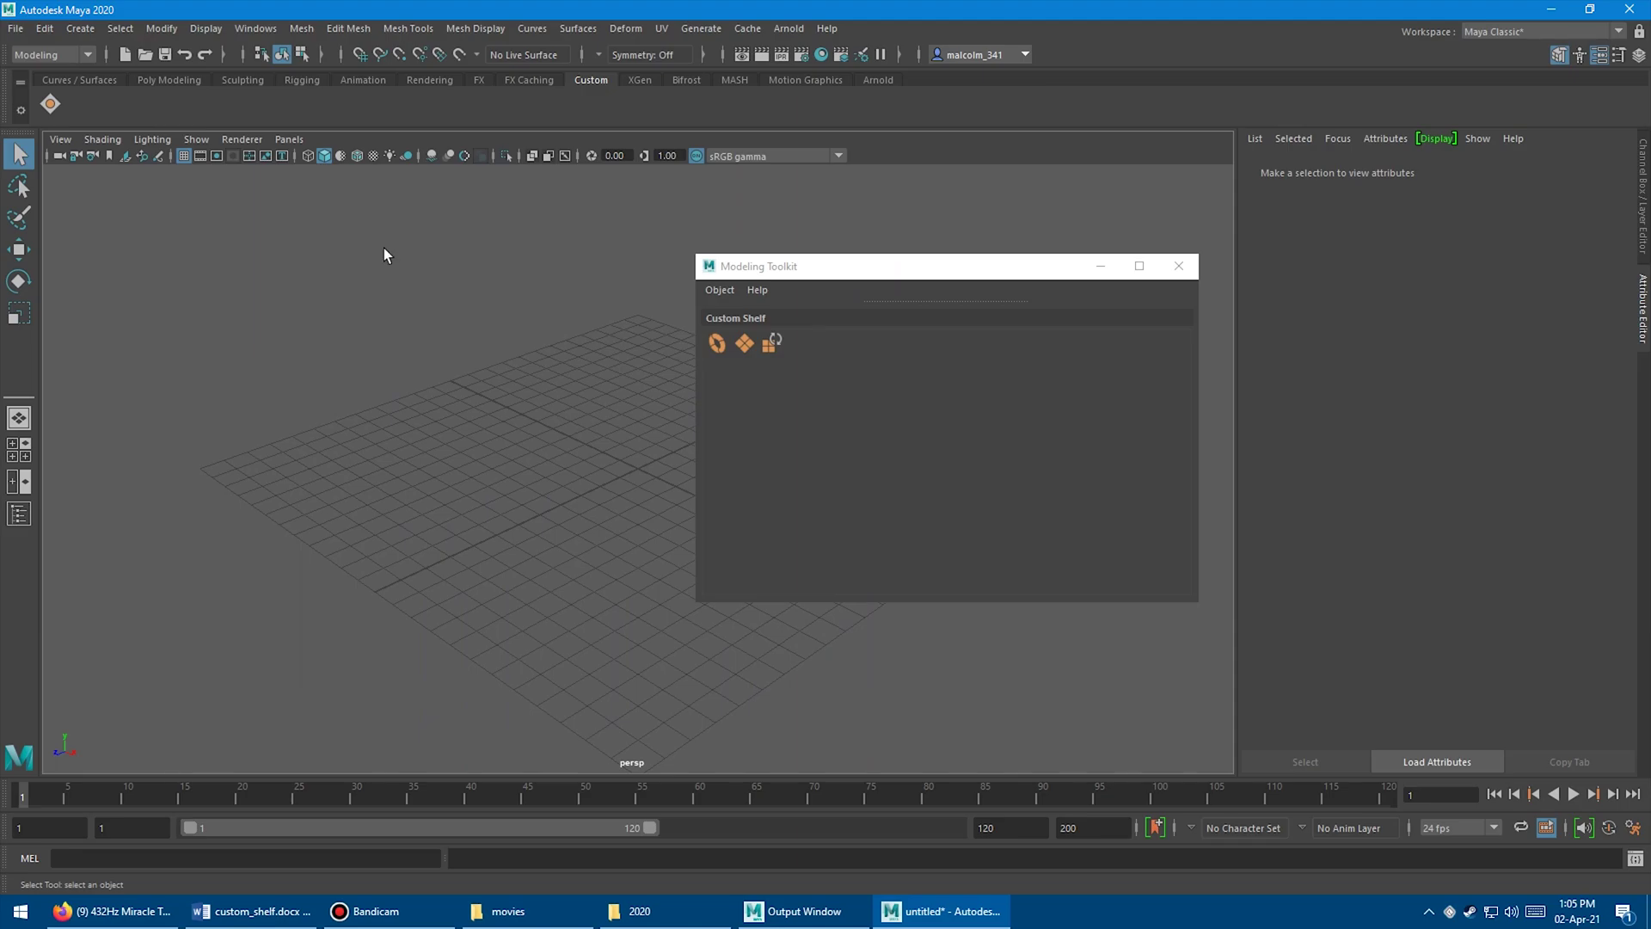
# Step: Confirm the first Custom Shelf button runs FillHole, then return to the Poly Modeling shelf
pyautogui.rightClick(717, 344)
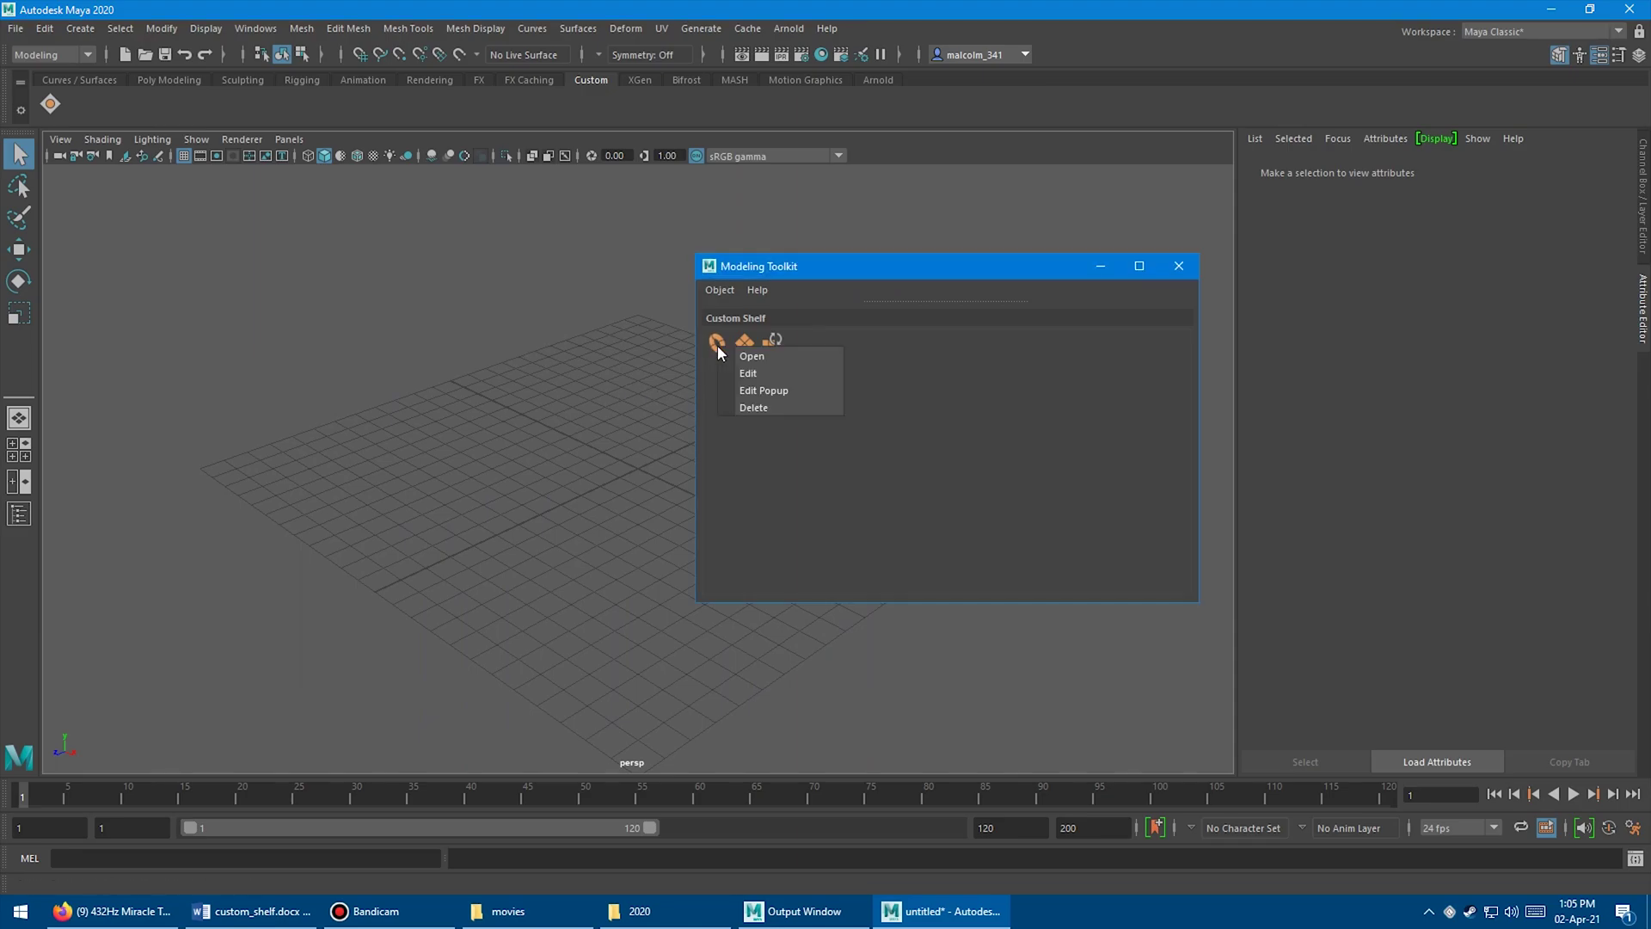
pyautogui.click(746, 375)
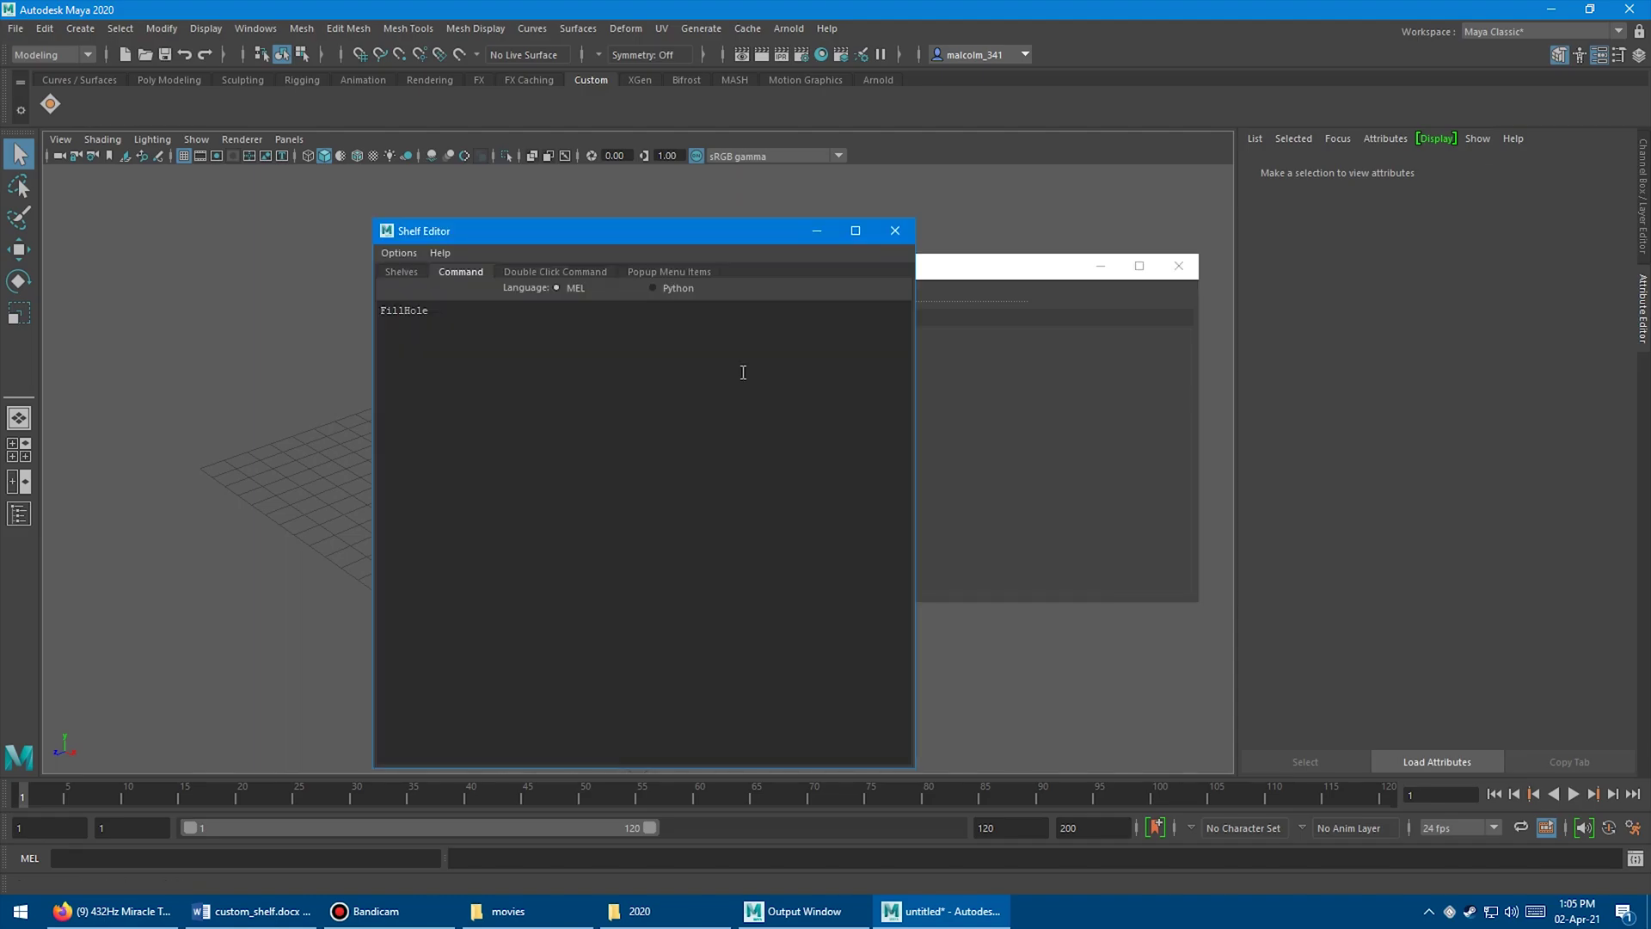
pyautogui.click(902, 237)
pyautogui.click(178, 81)
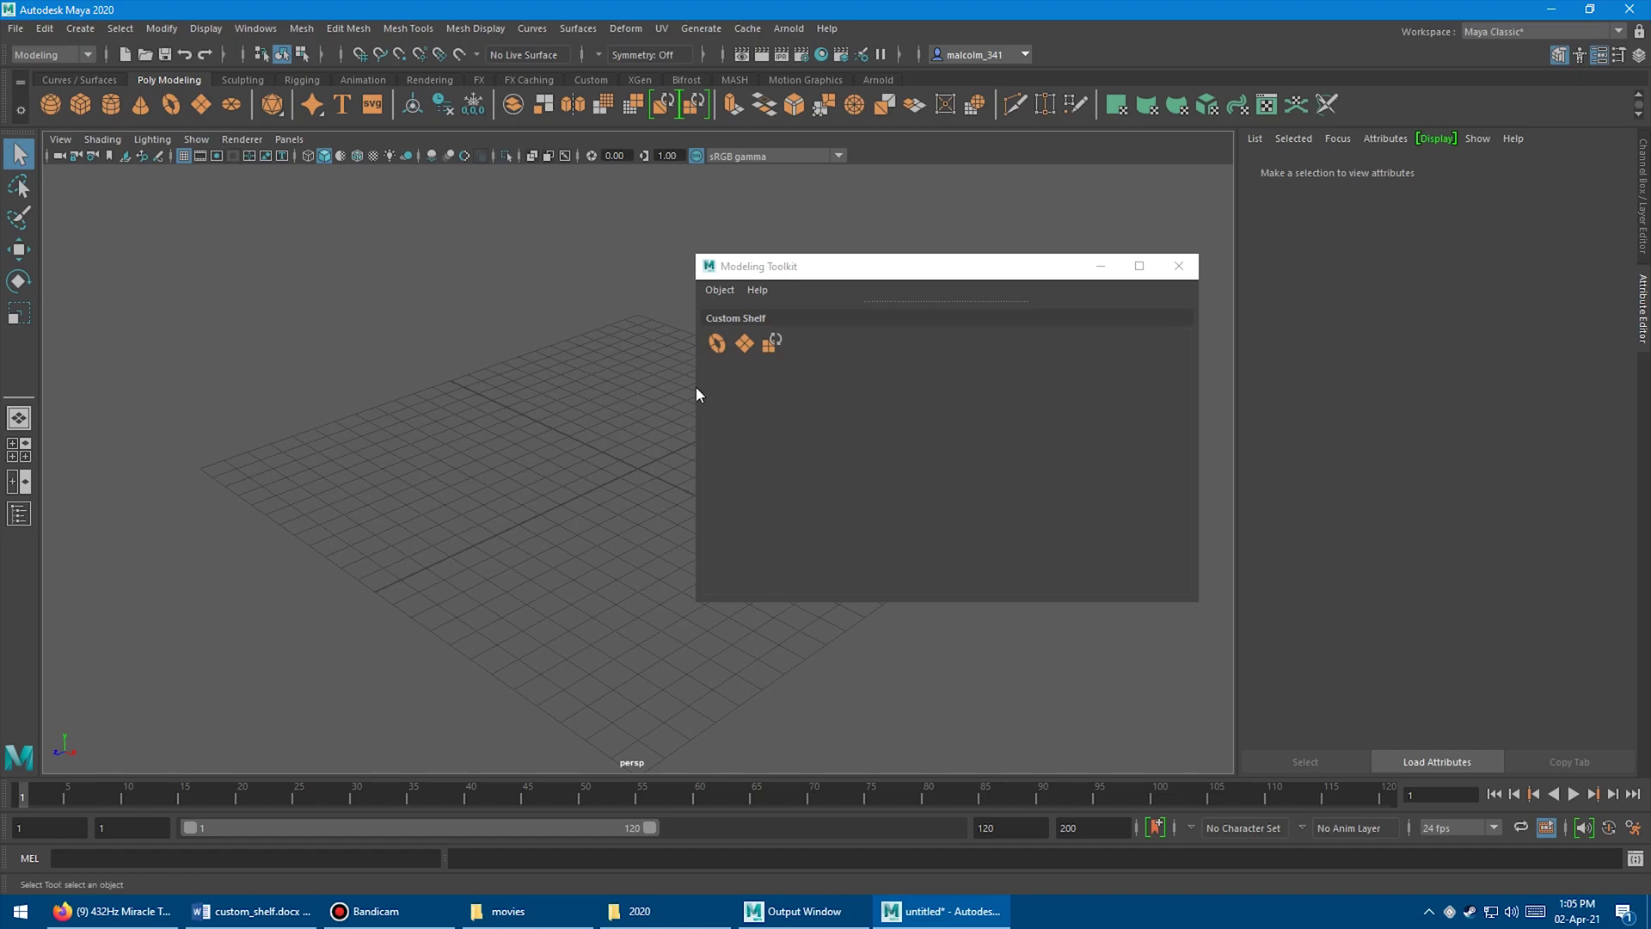
pyautogui.rightClick(715, 344)
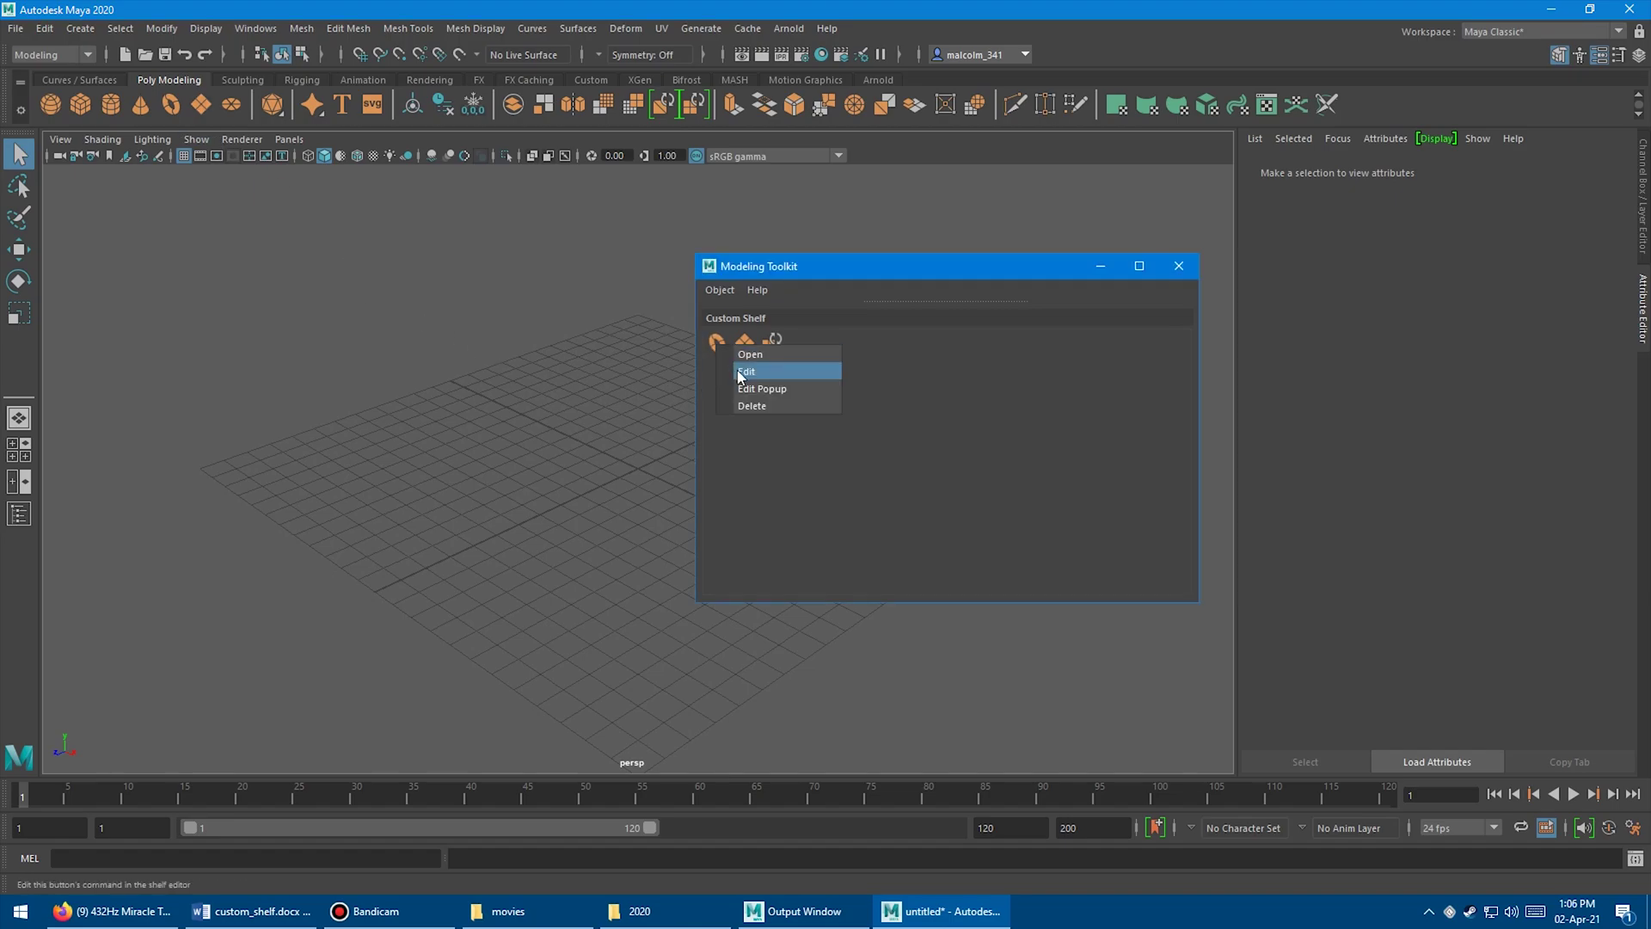
pyautogui.click(745, 371)
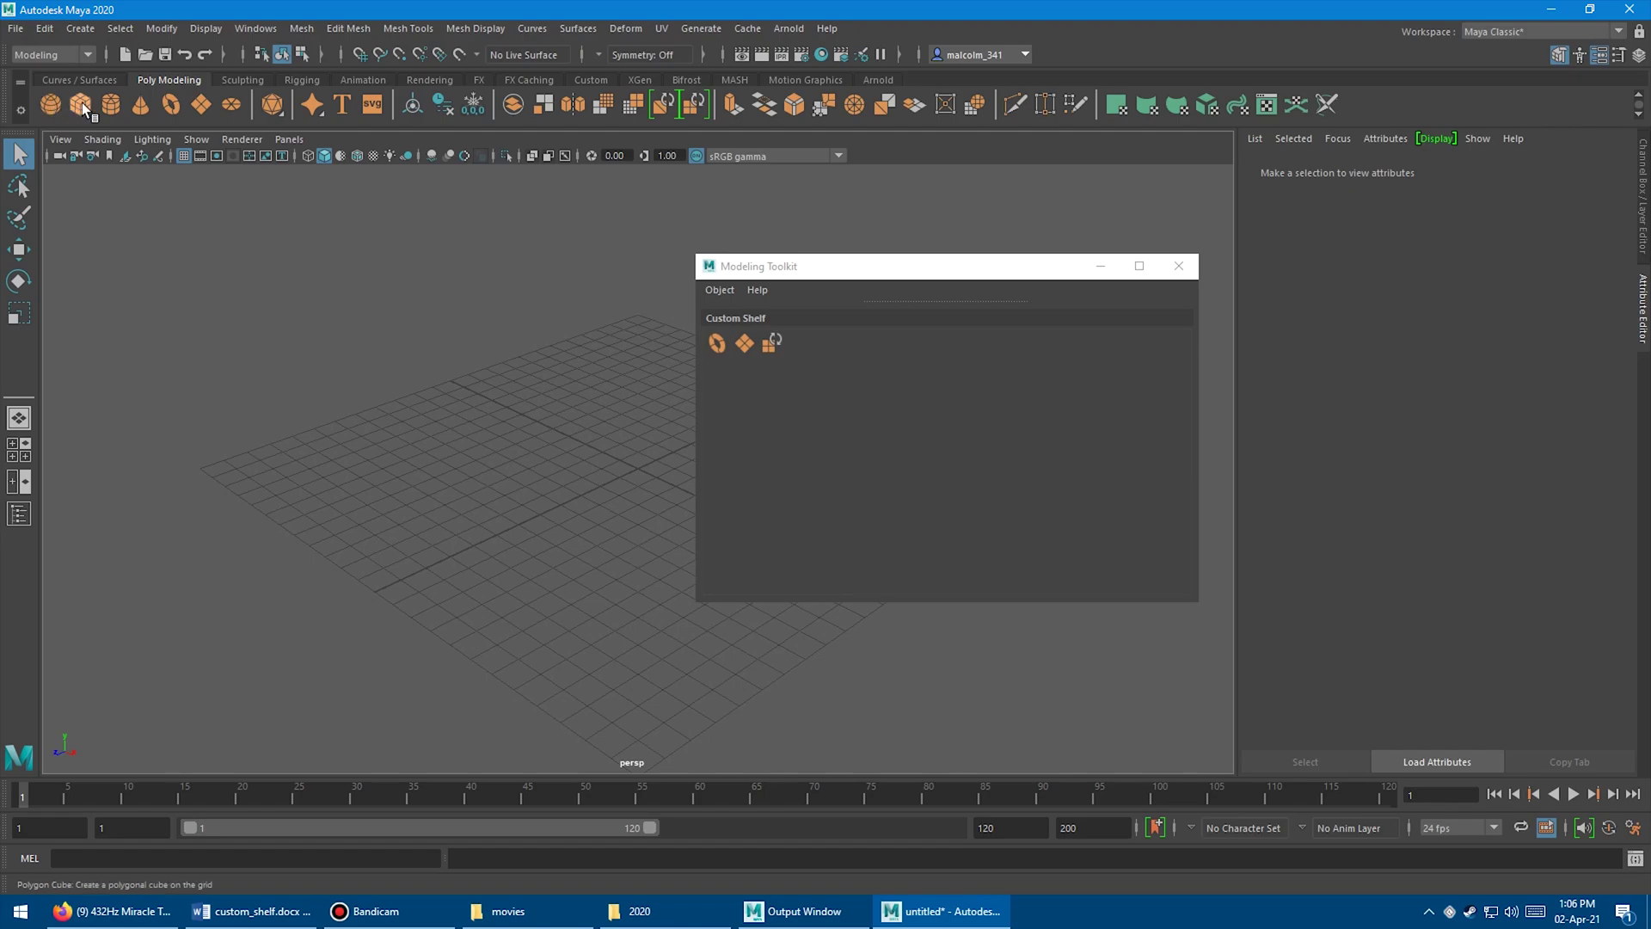
pyautogui.rightClick(744, 348)
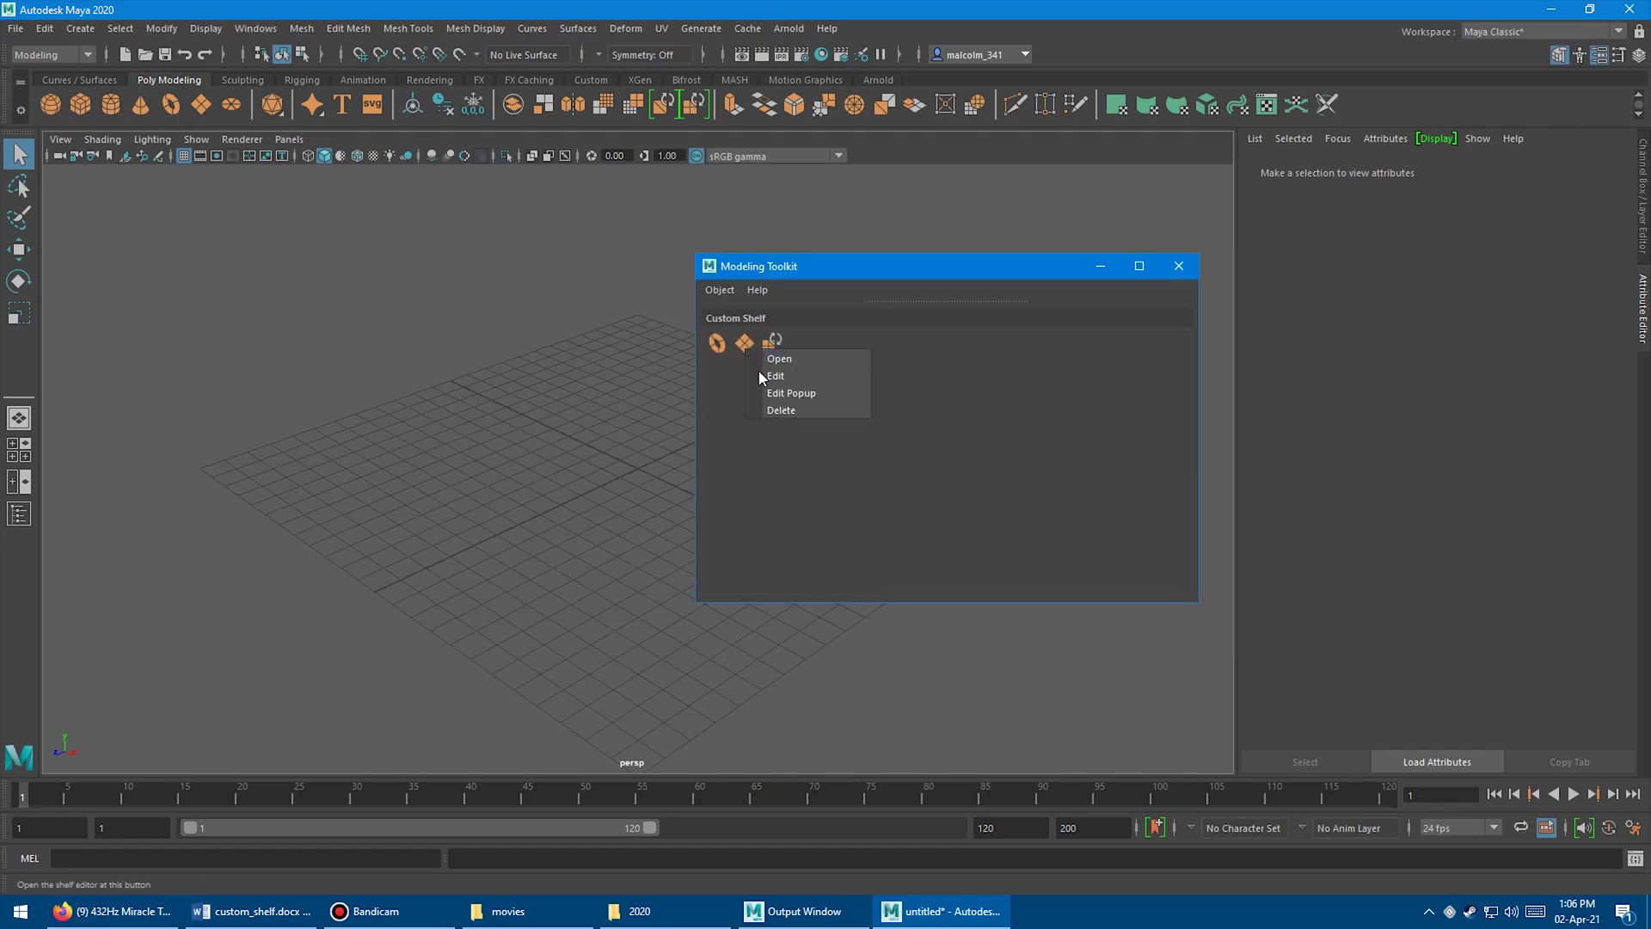
pyautogui.click(760, 376)
pyautogui.click(896, 231)
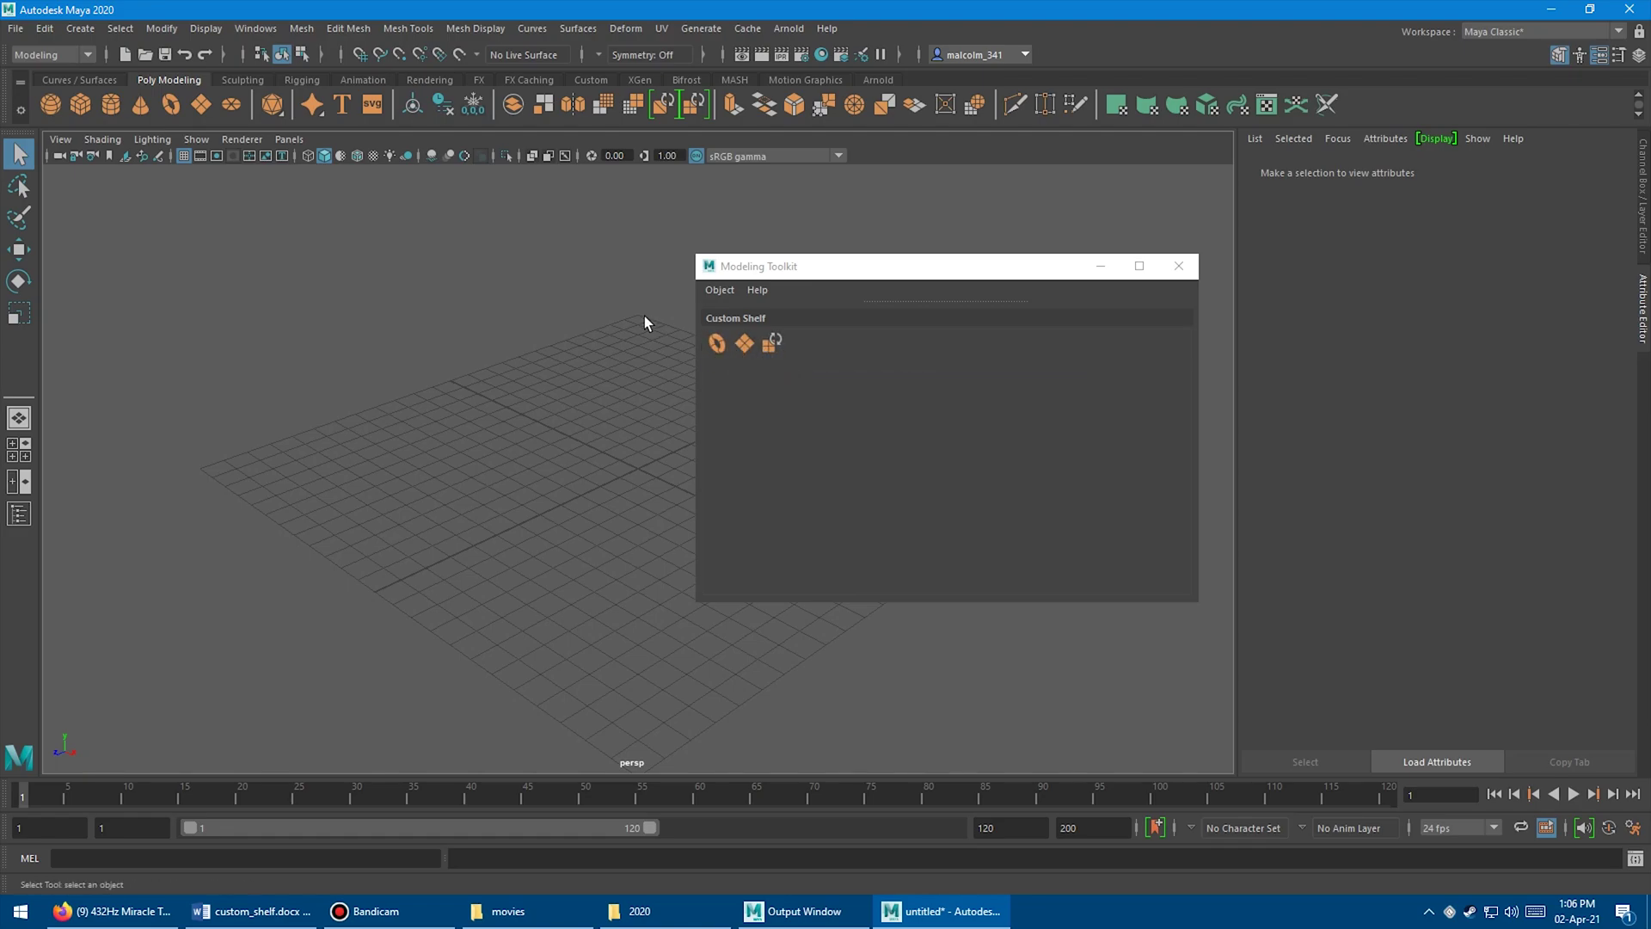
# Step: Place Retopologize on the main shelf and add test lines to its PolyRetopo command in the Shelf Editor
pyautogui.click(769, 339)
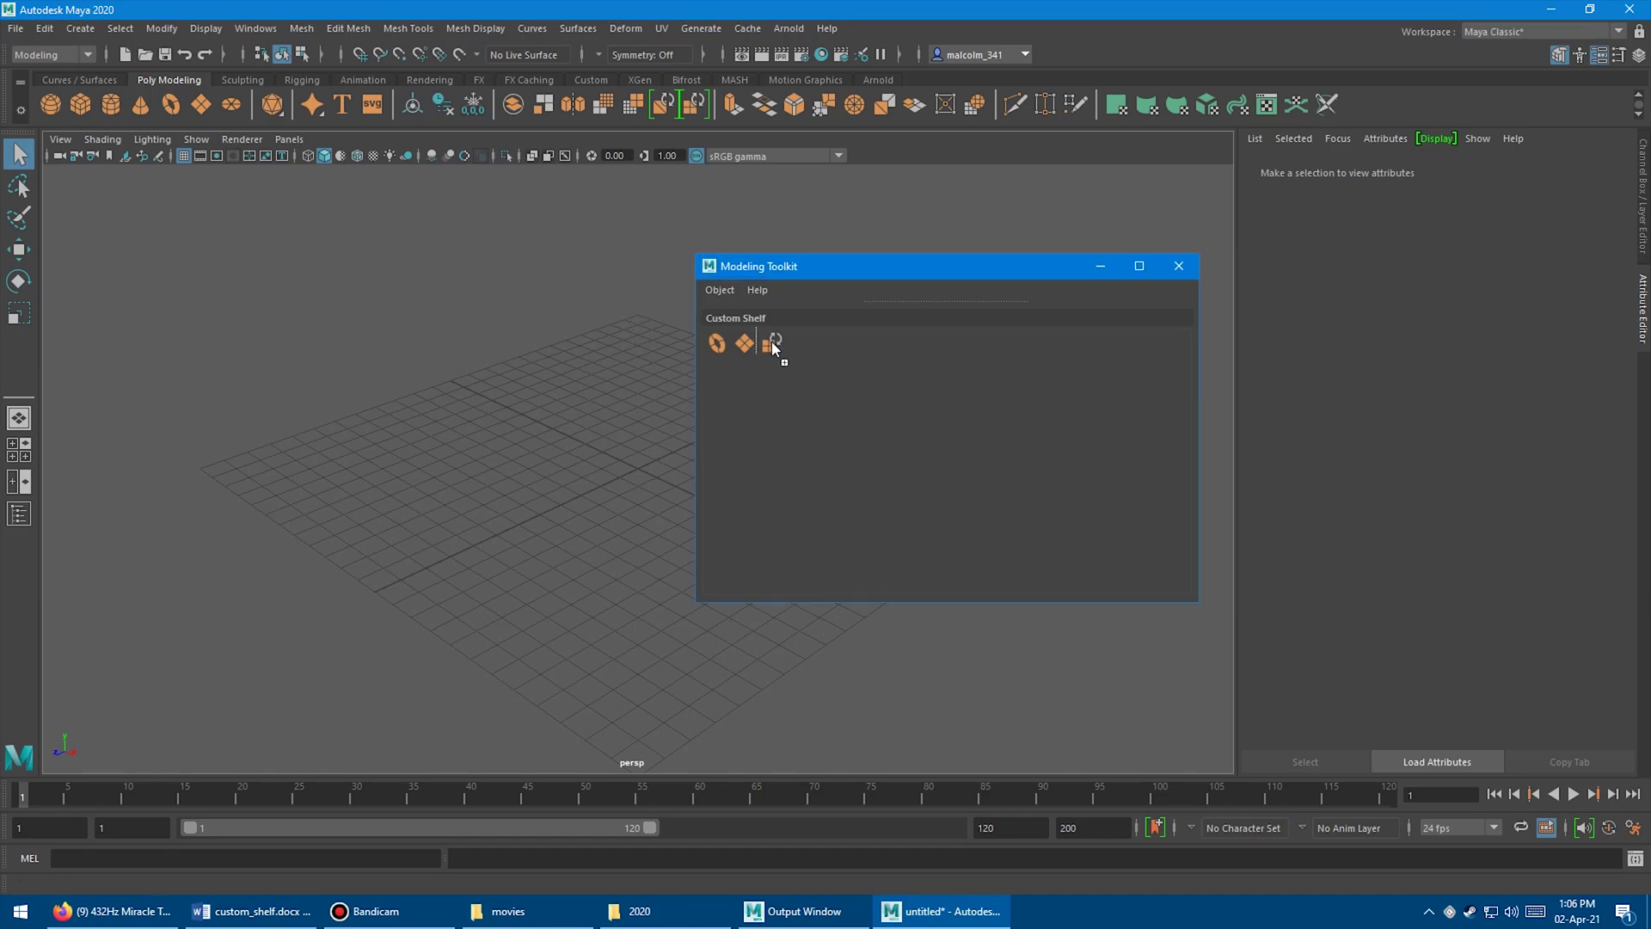
pyautogui.moveTo(1362, 111); pyautogui.dragTo(1362, 111, button='middle')
pyautogui.rightClick(1359, 106)
pyautogui.click(1365, 130)
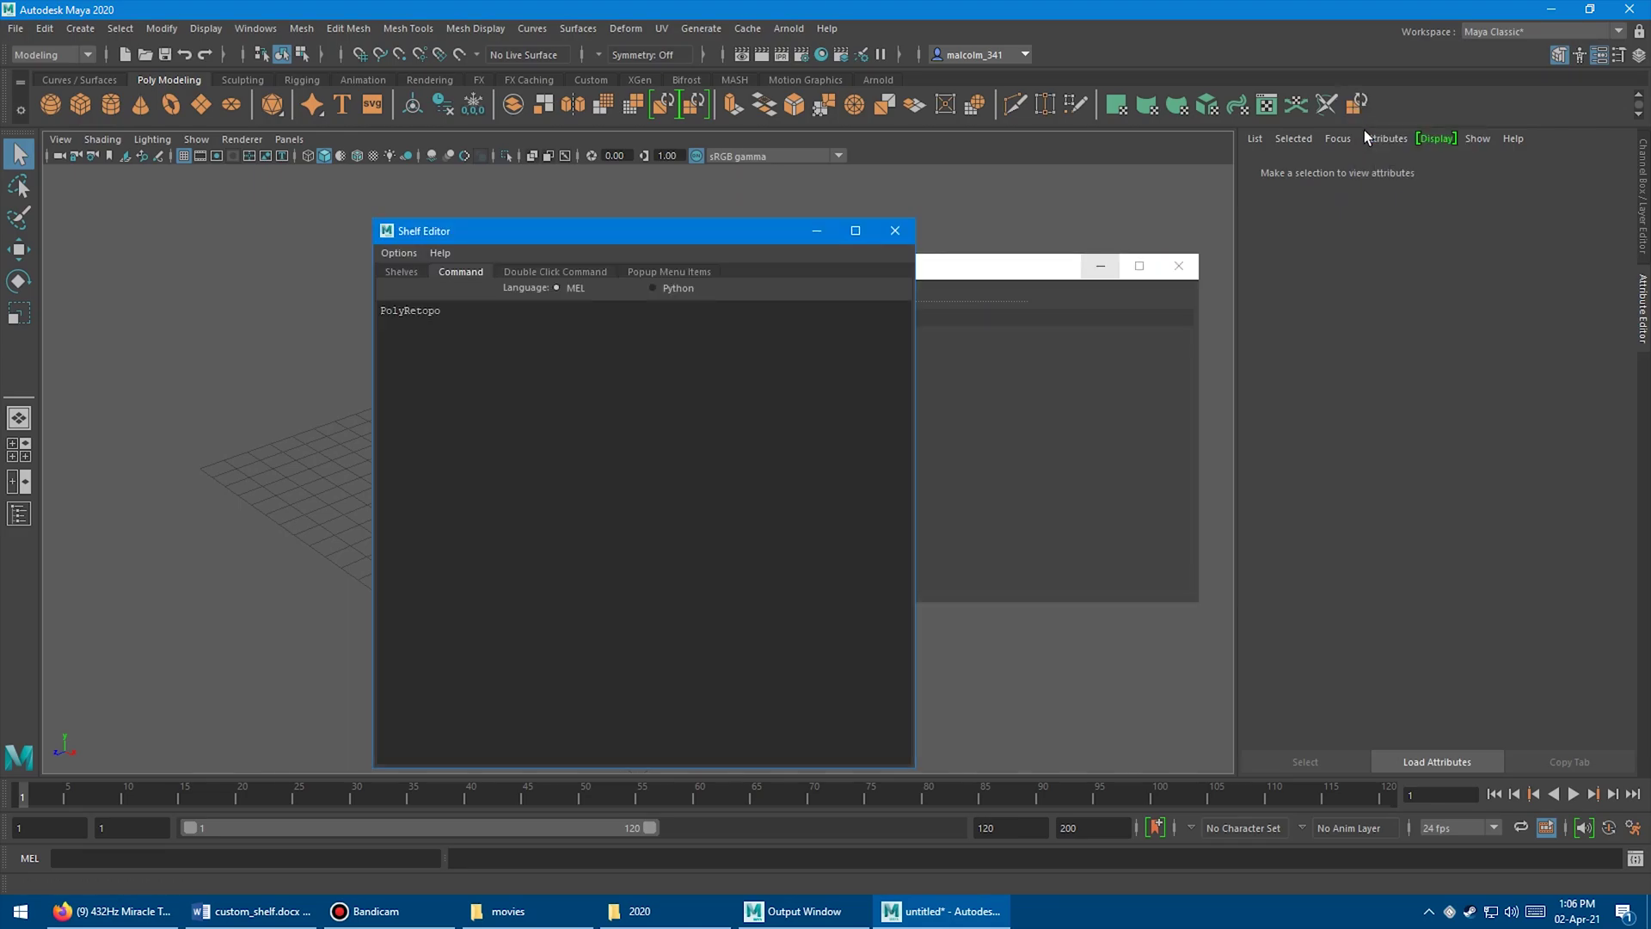
pyautogui.click(539, 344)
pyautogui.press('Return')
pyautogui.write('djfkajkfdklajdsfk')
pyautogui.press('Return')
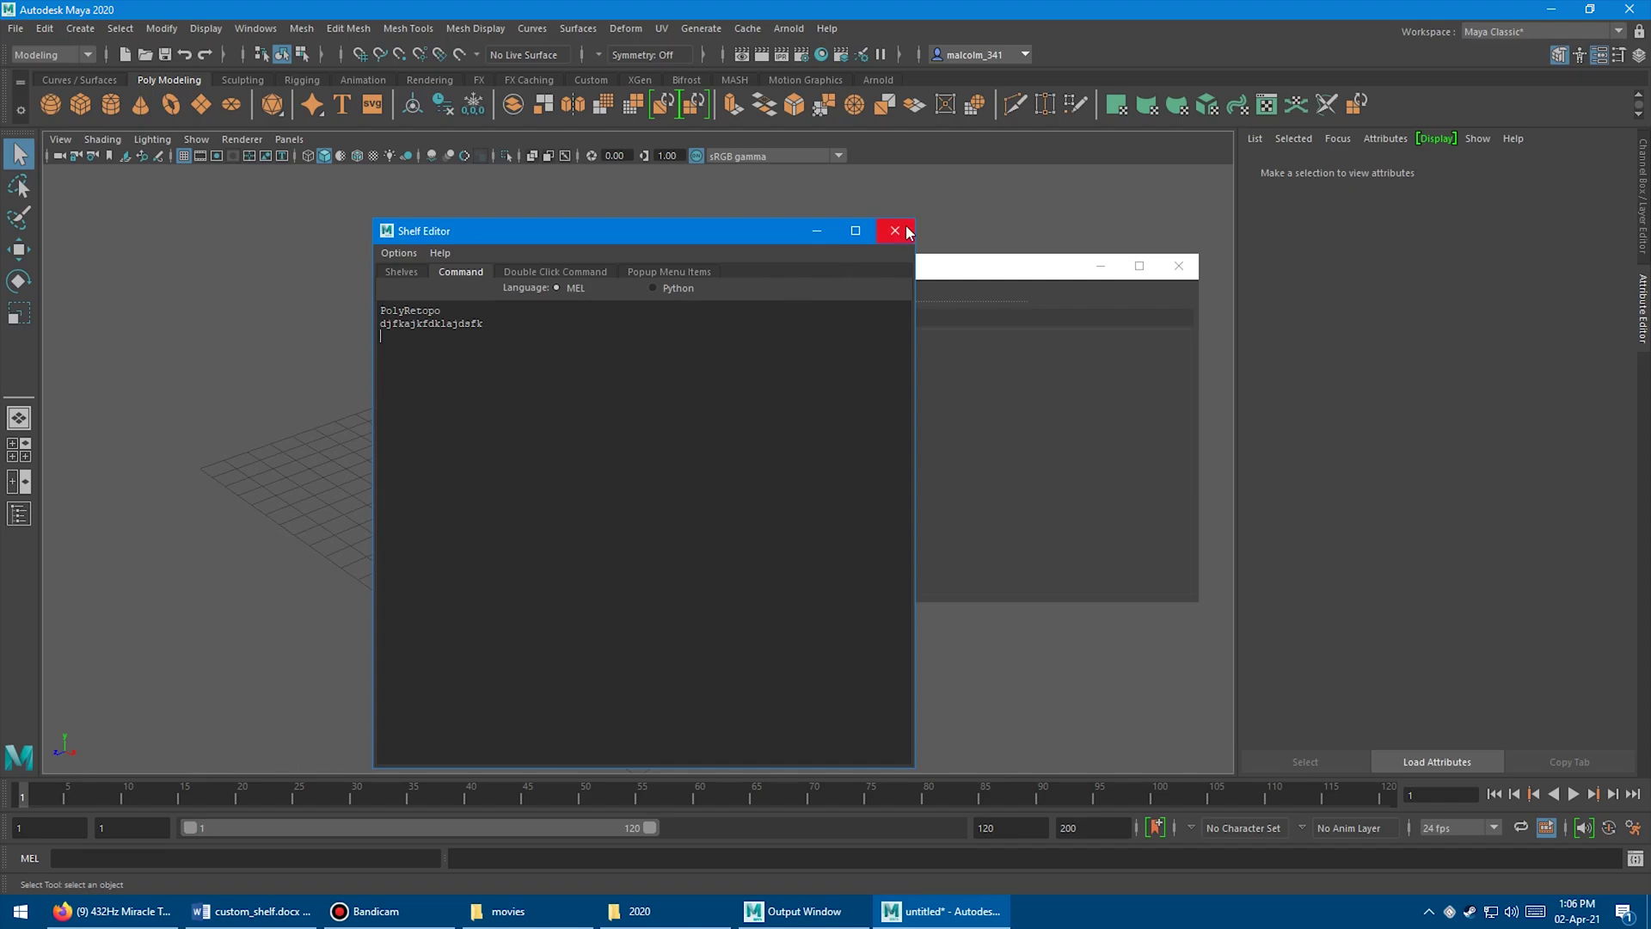
# Step: Close the Shelf Editor and copy the Retopologize button into the Custom Shelf as its third tool
pyautogui.click(896, 231)
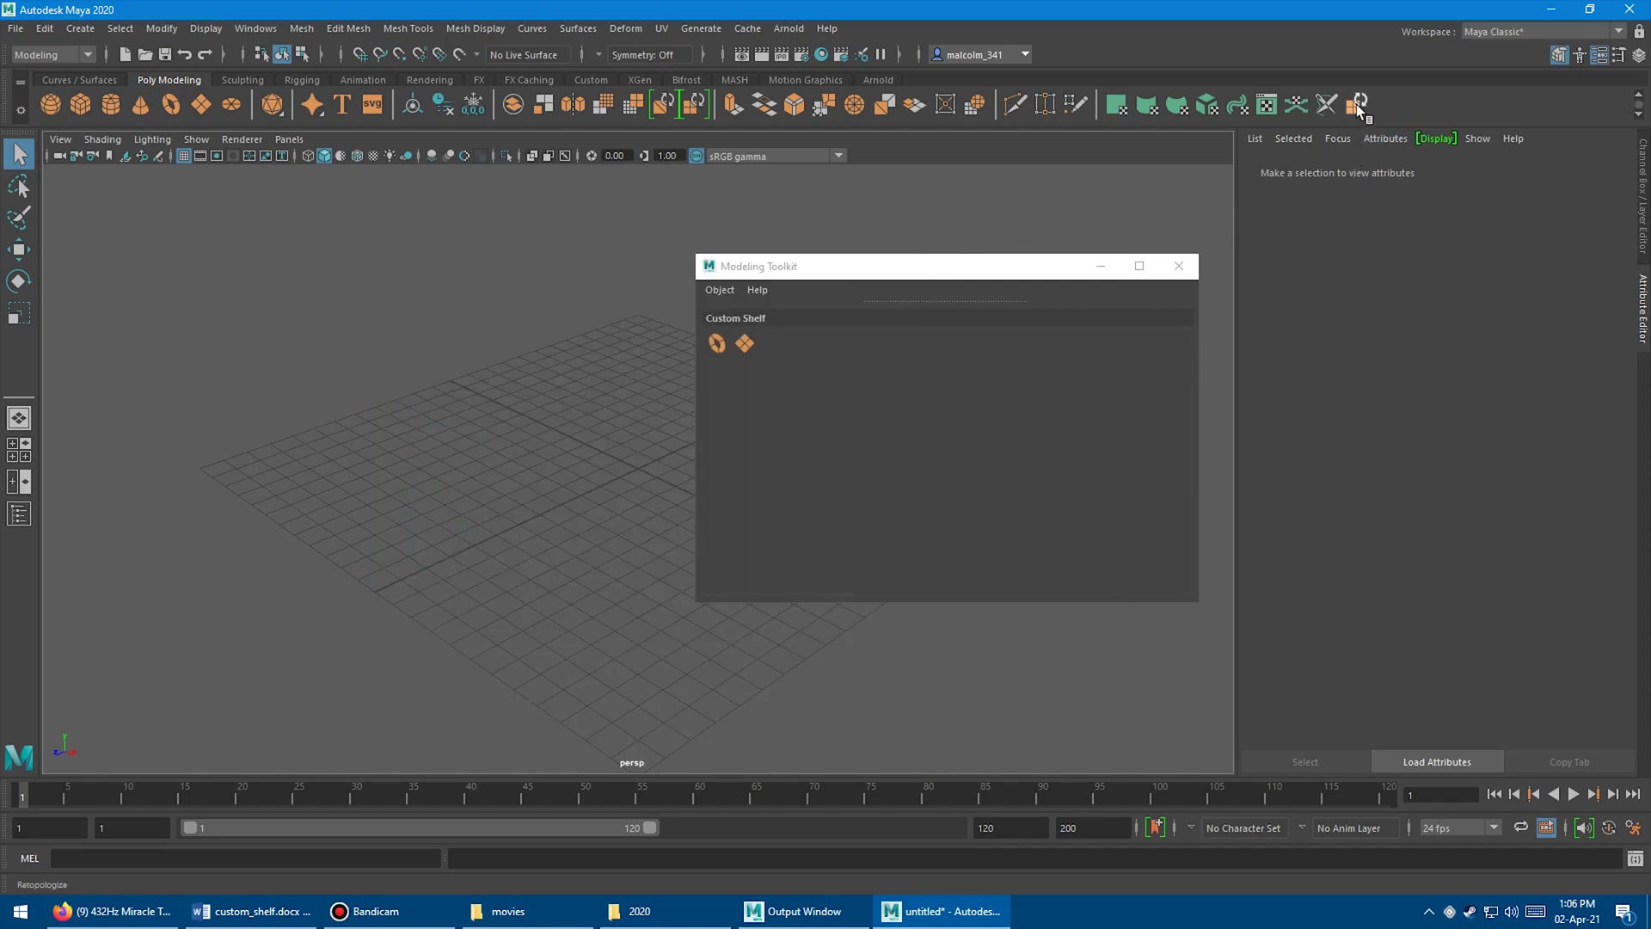
pyautogui.moveTo(1357, 103); pyautogui.dragTo(929, 314, button='middle')
pyautogui.moveTo(780, 343); pyautogui.dragTo(777, 340, button='middle')
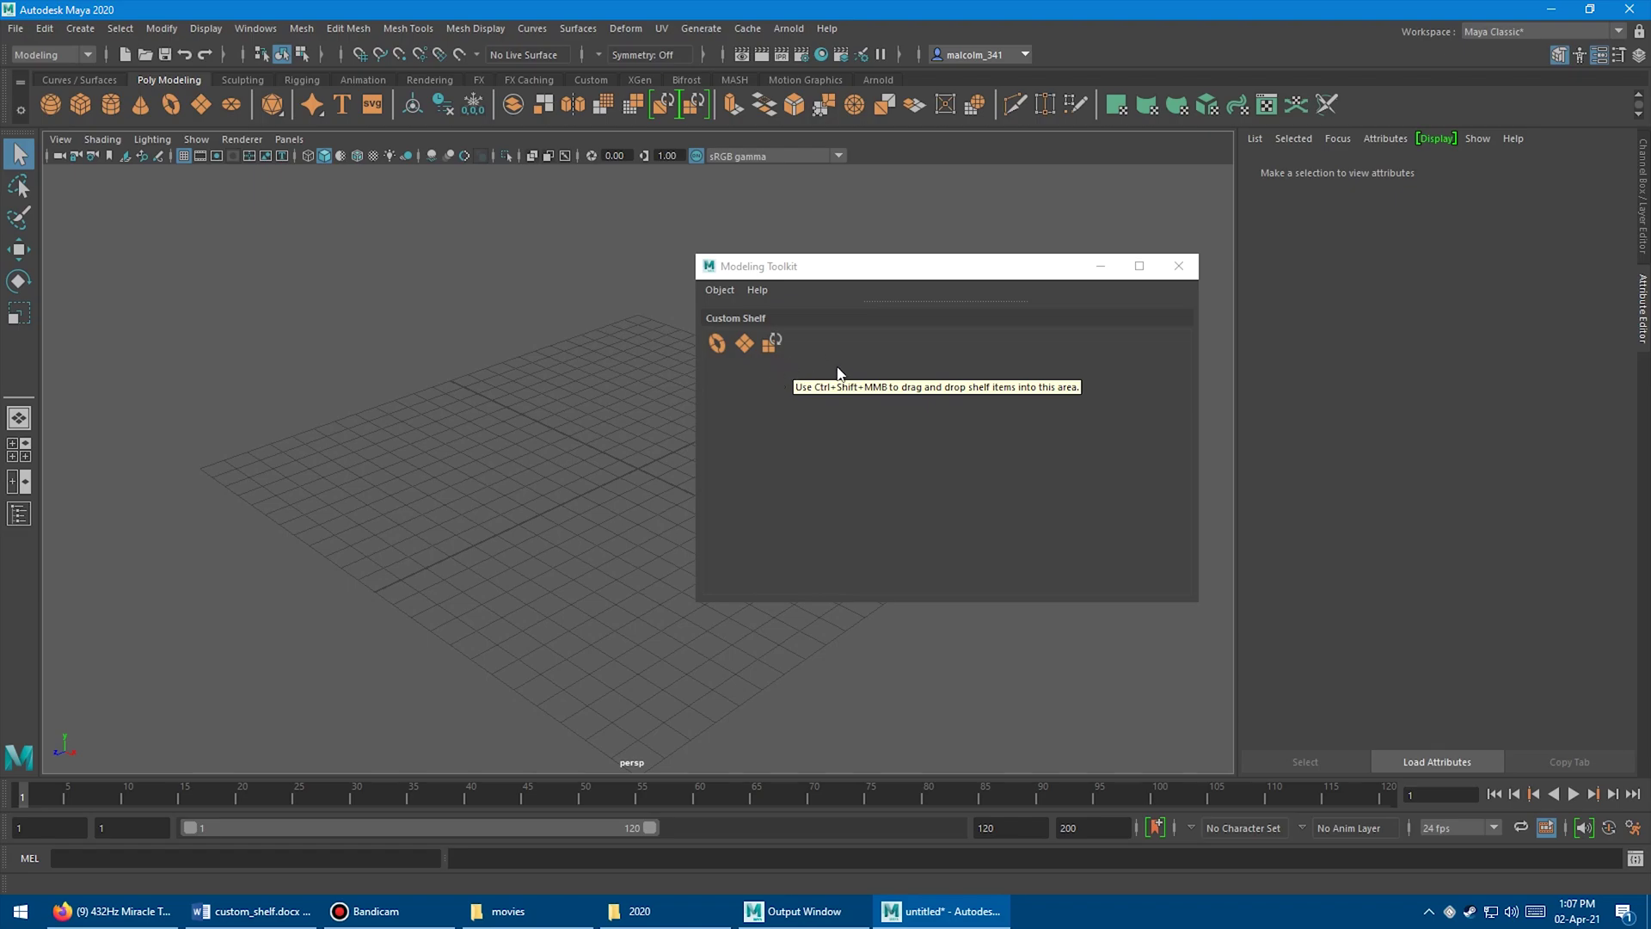
# Step: Save All Shelves from the shelf gear menu so the Custom Shelf keeps its three tools
pyautogui.moveTo(772, 344)
pyautogui.mouseDown(button='middle')
pyautogui.moveTo(720, 348)
pyautogui.moveTo(817, 364)
pyautogui.moveTo(777, 349)
pyautogui.mouseUp(button='middle')
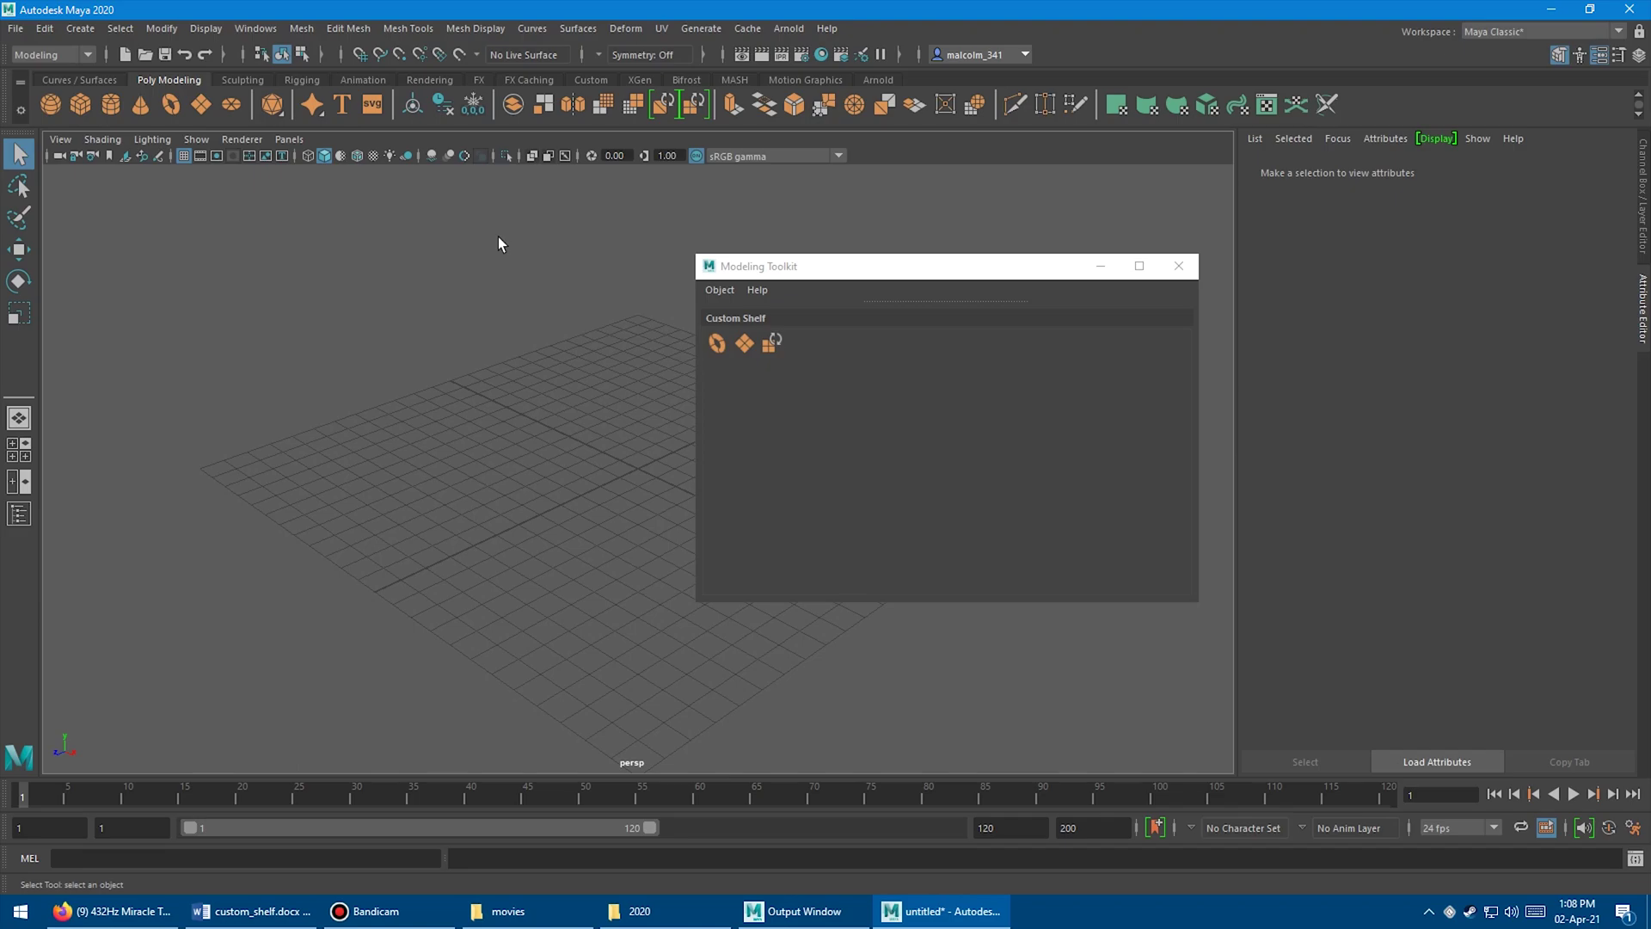
pyautogui.click(22, 112)
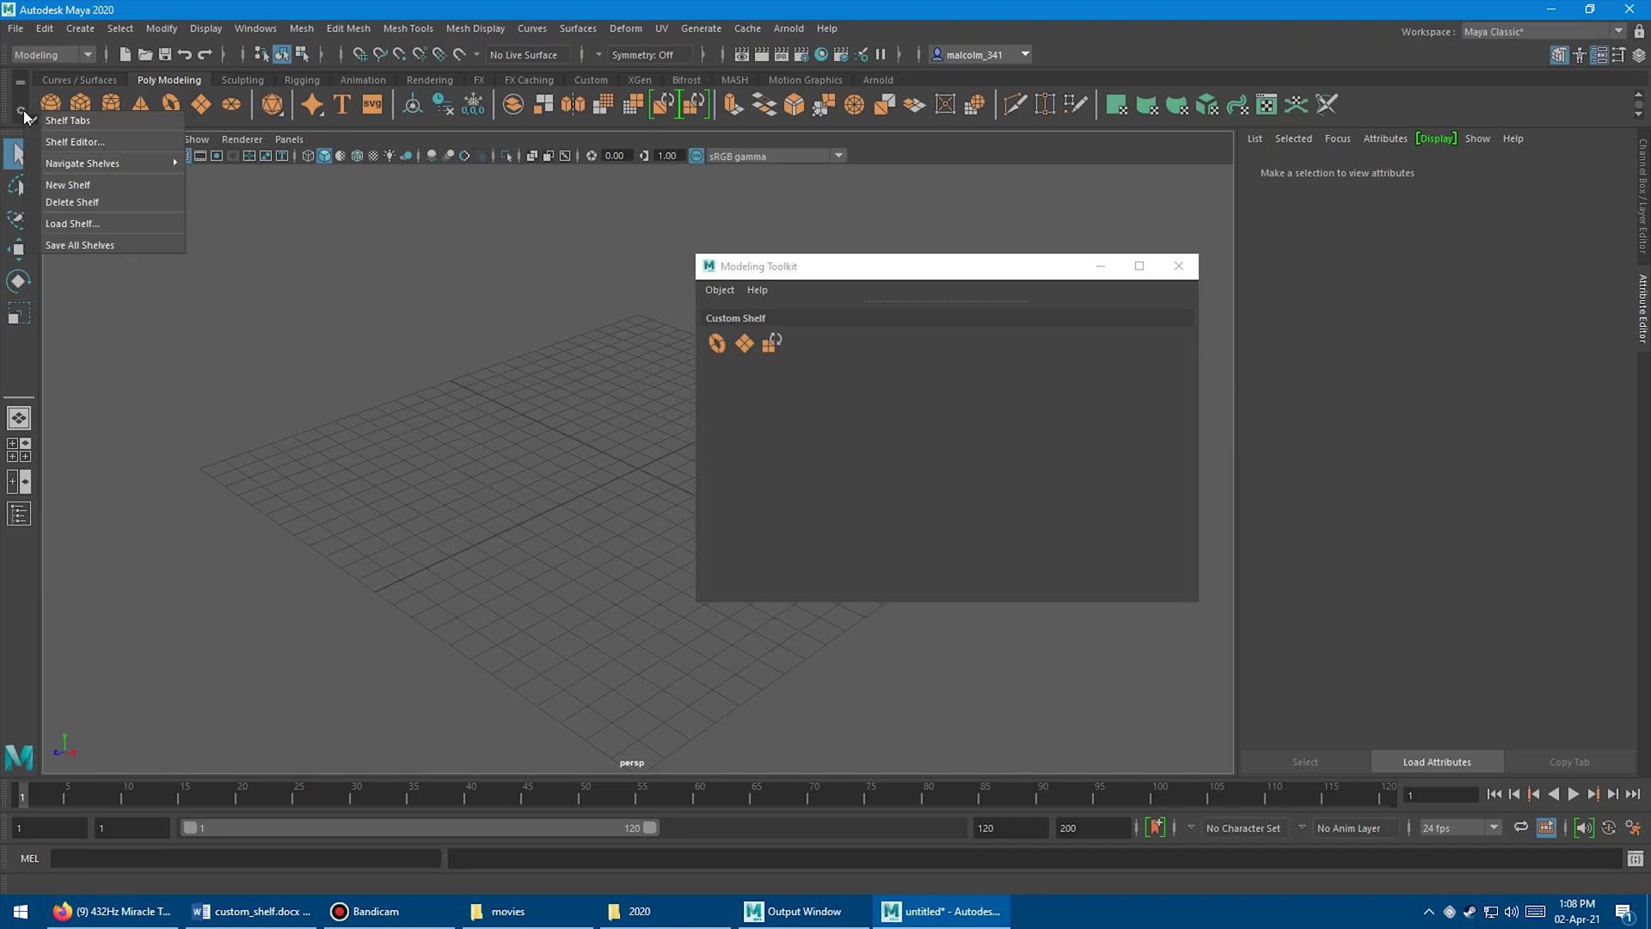
pyautogui.click(124, 244)
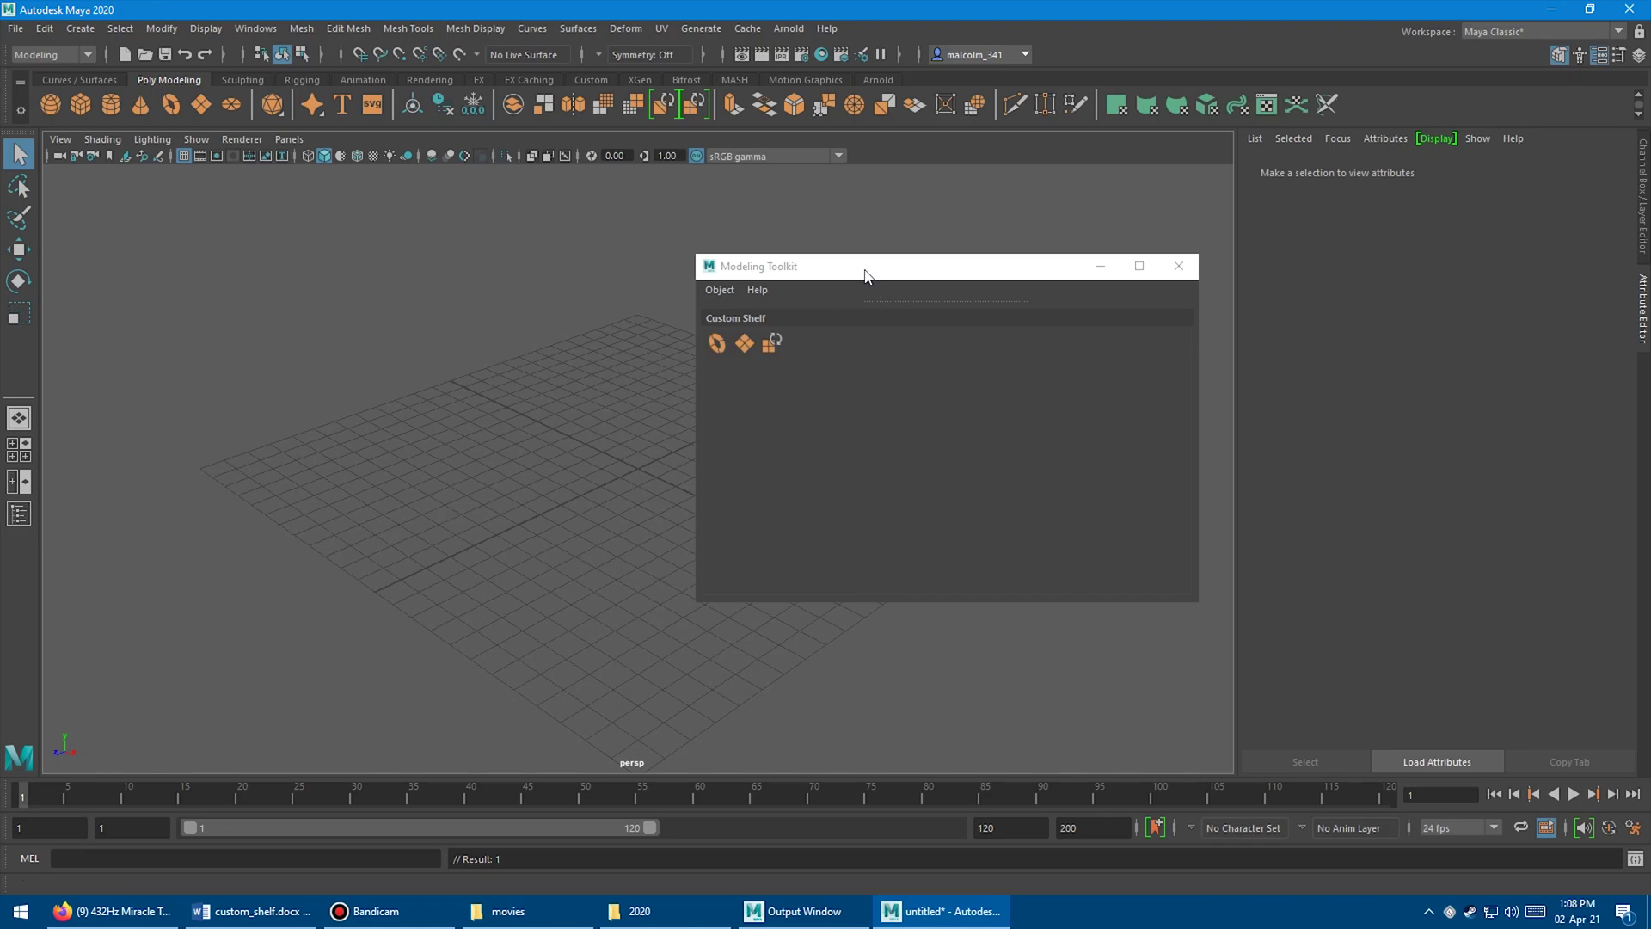
pyautogui.moveTo(859, 276); pyautogui.dragTo(854, 277)
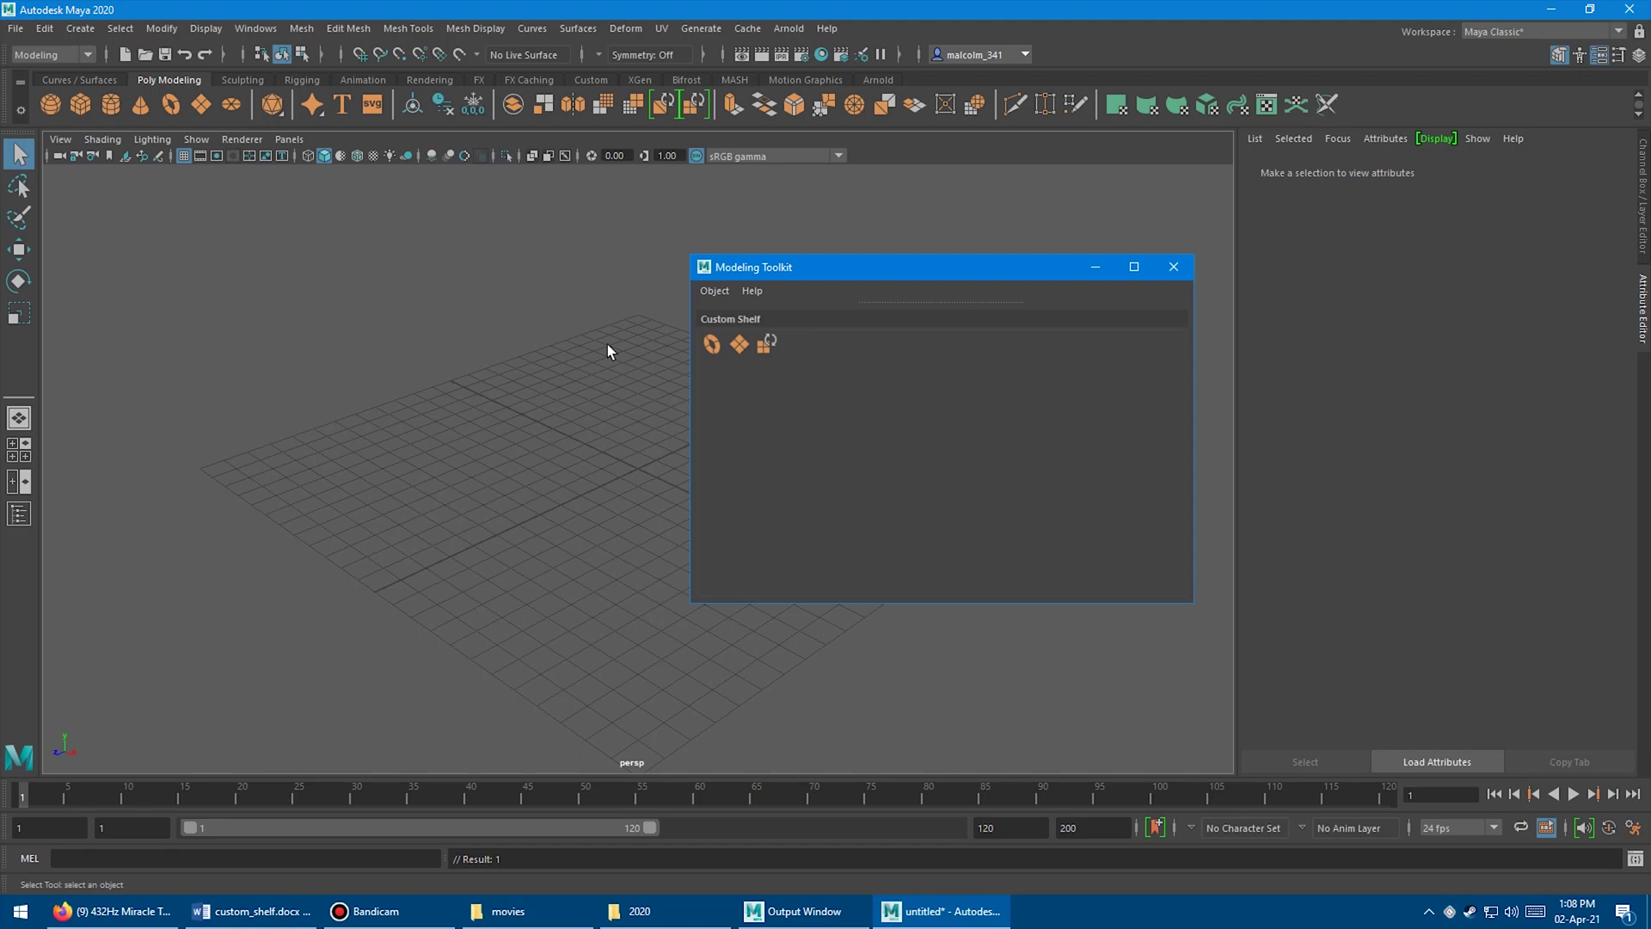
pyautogui.moveTo(573, 105); pyautogui.dragTo(741, 380, button='middle')
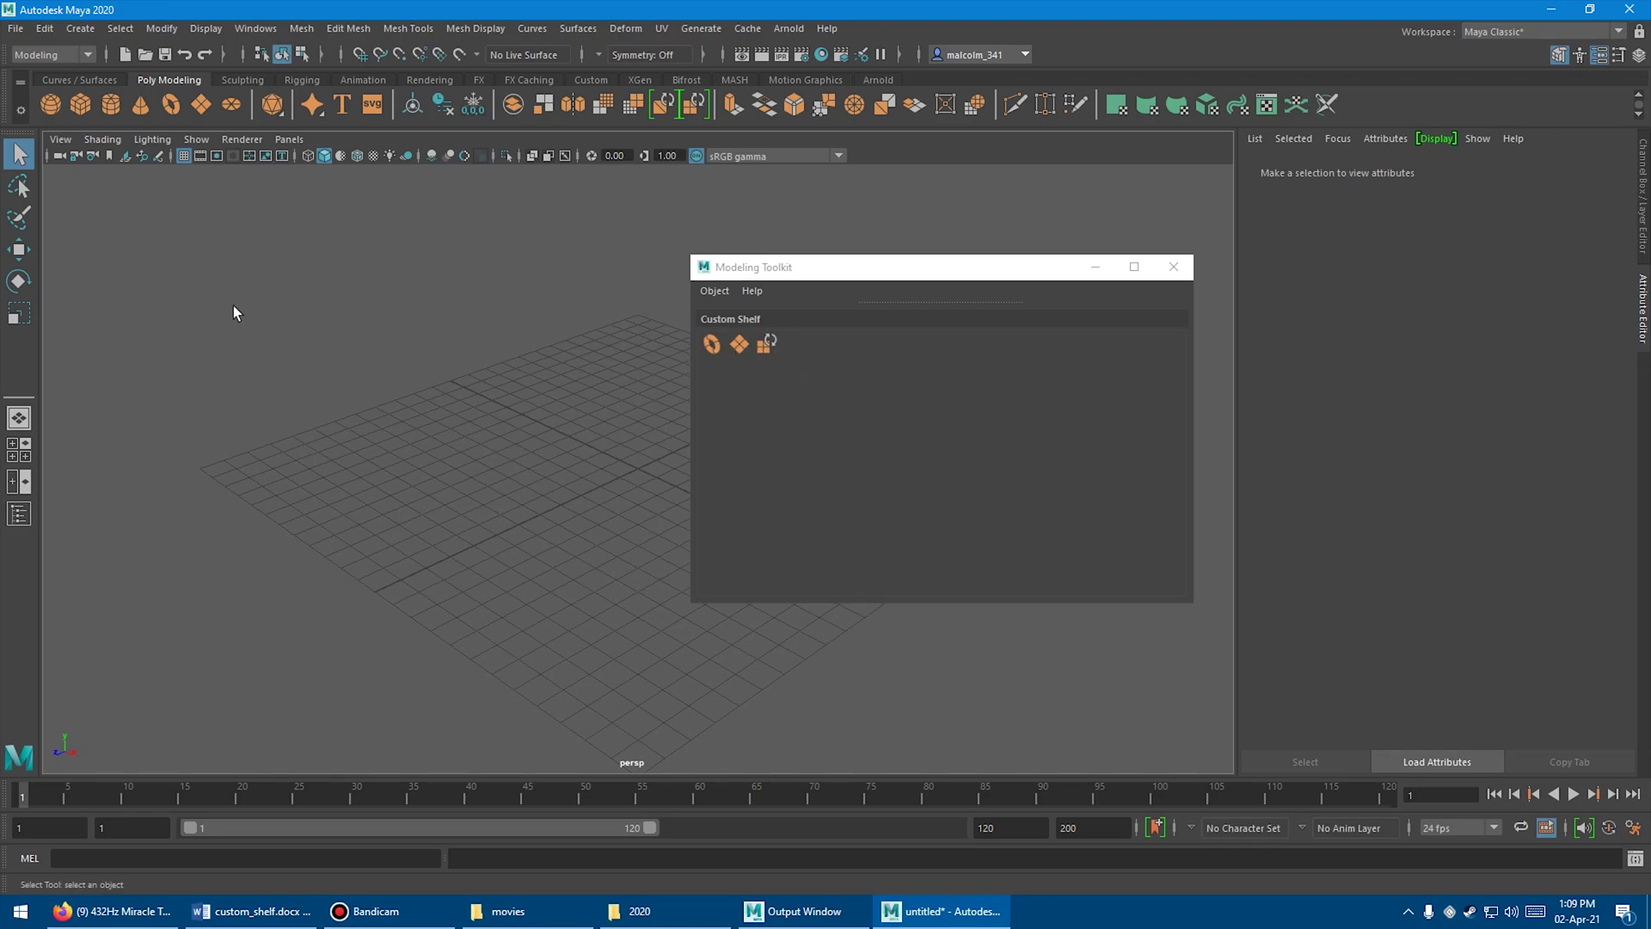
pyautogui.moveTo(836, 268); pyautogui.dragTo(818, 283)
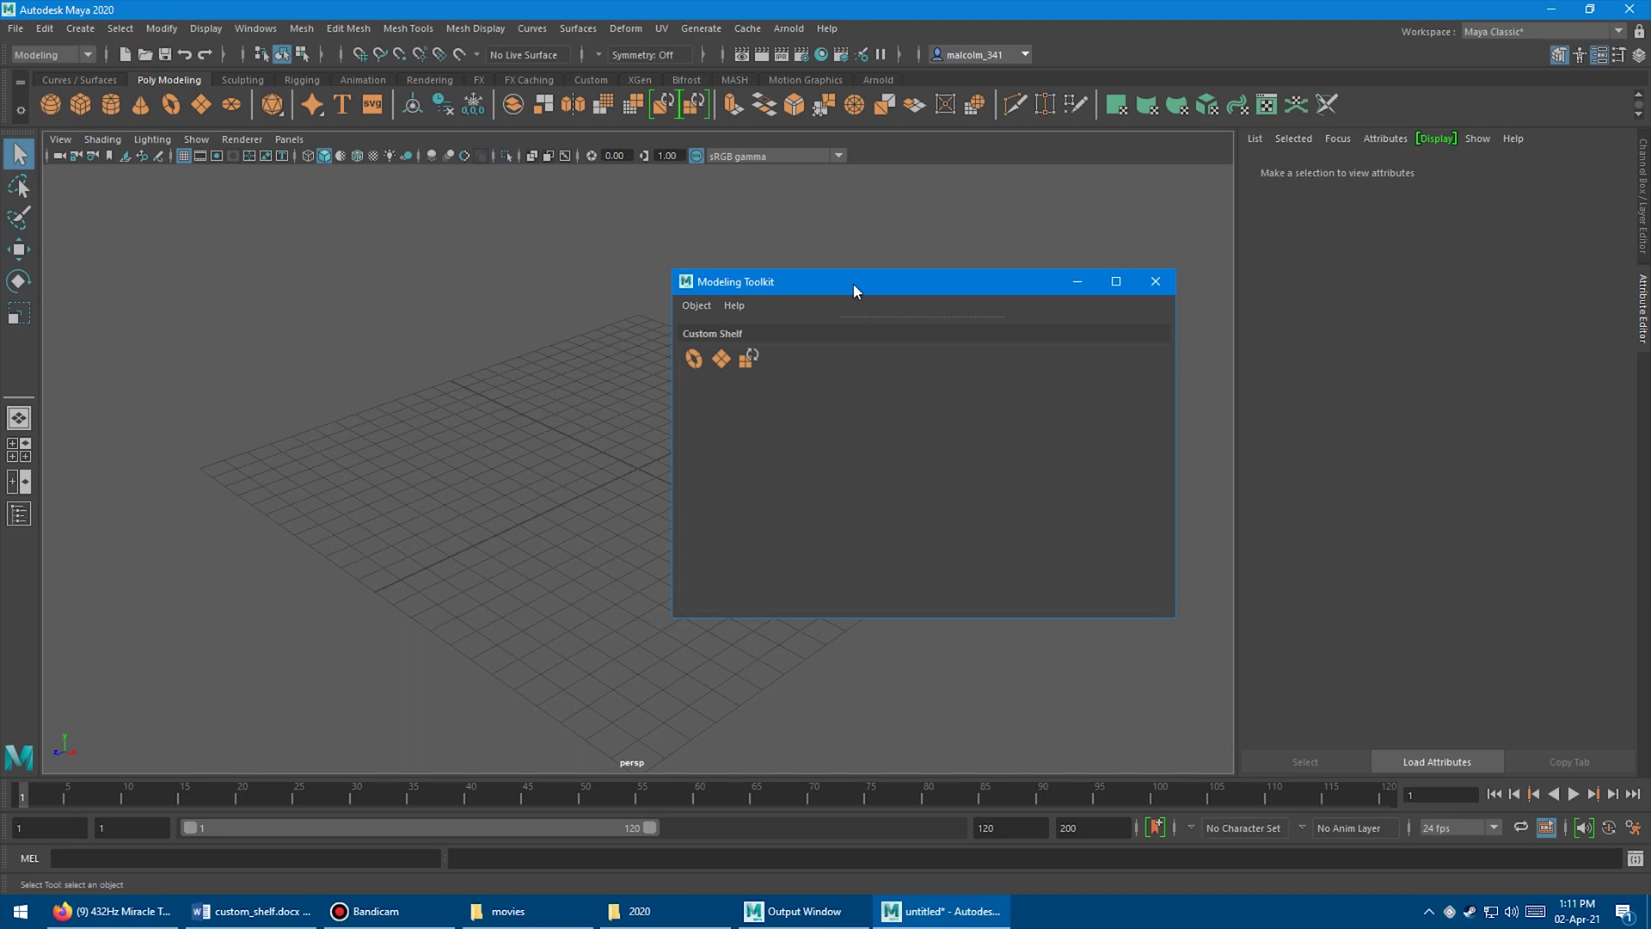
pyautogui.moveTo(853, 282)
pyautogui.mouseDown()
pyautogui.moveTo(800, 284)
pyautogui.moveTo(877, 281)
pyautogui.moveTo(848, 277)
pyautogui.mouseUp()
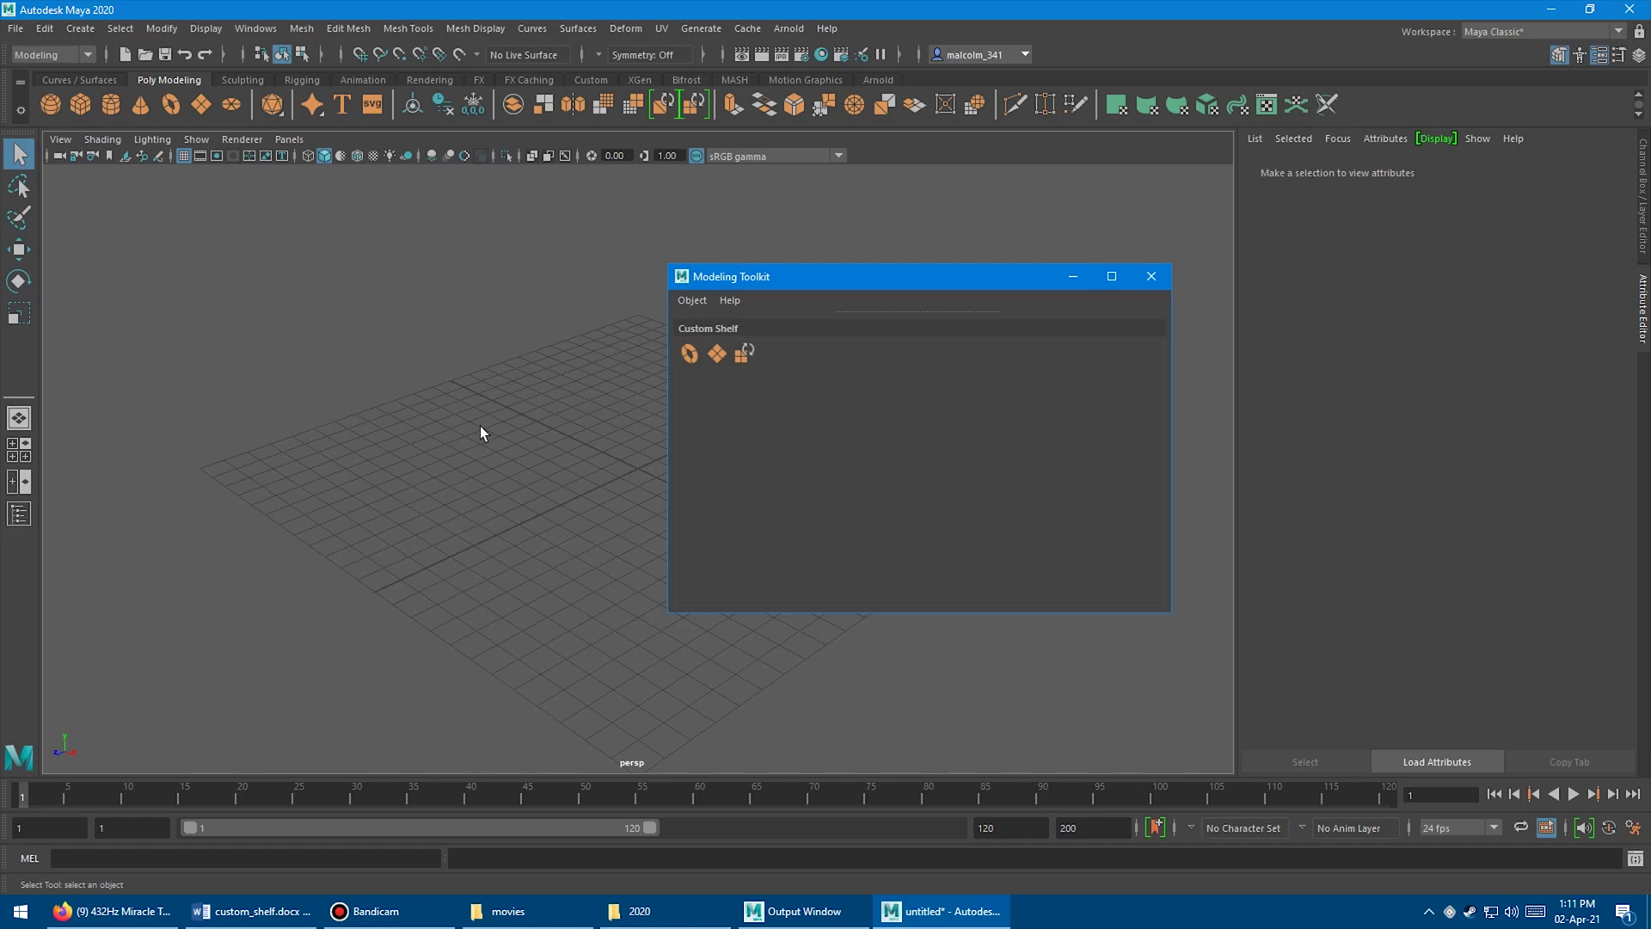
pyautogui.click(496, 289)
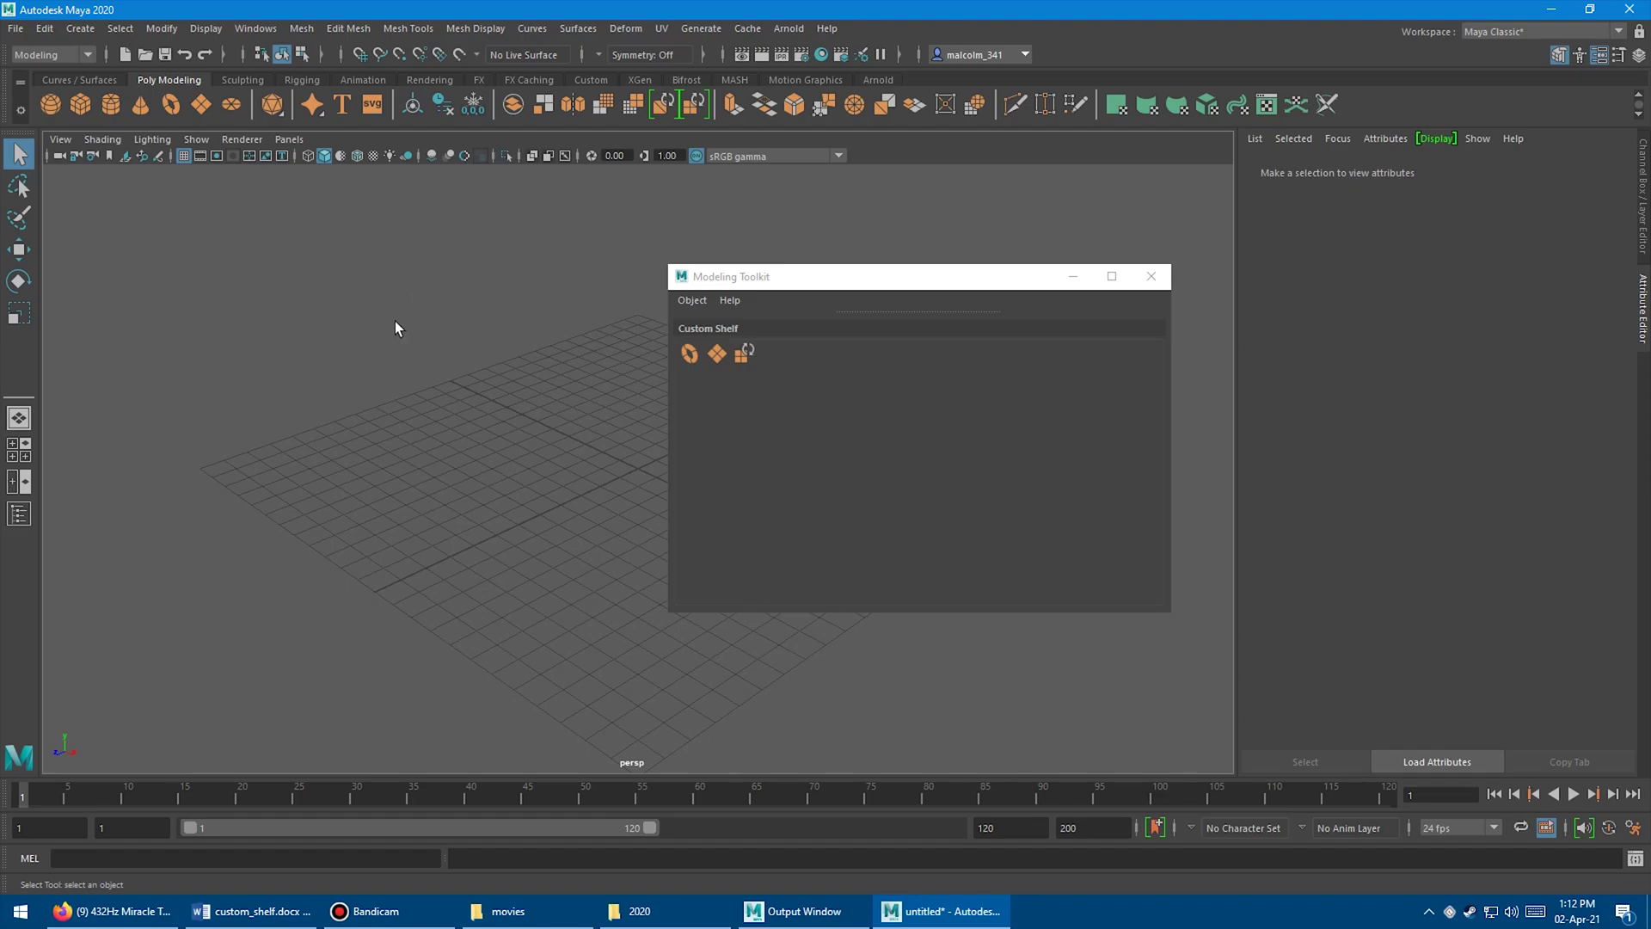
# Step: Narrow the Modeling Toolkit window and dock it beneath the Channel Box and Layer Editor
pyautogui.click(802, 283)
pyautogui.moveTo(1154, 393); pyautogui.dragTo(891, 391)
pyautogui.click(1642, 232)
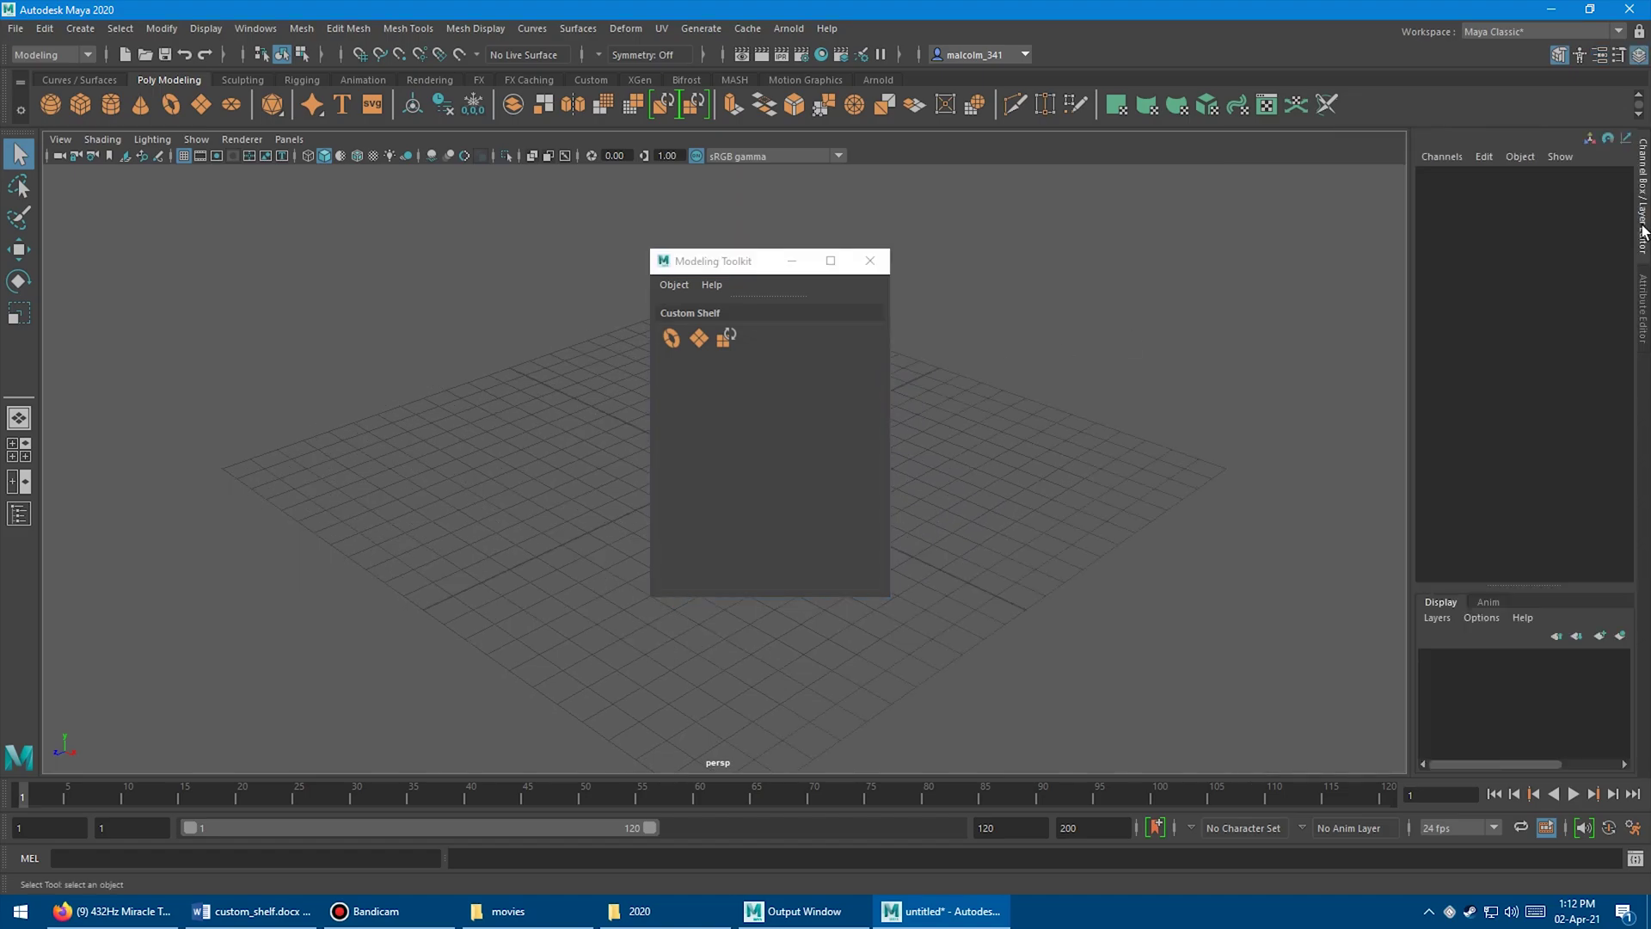
pyautogui.moveTo(707, 261); pyautogui.dragTo(1473, 773)
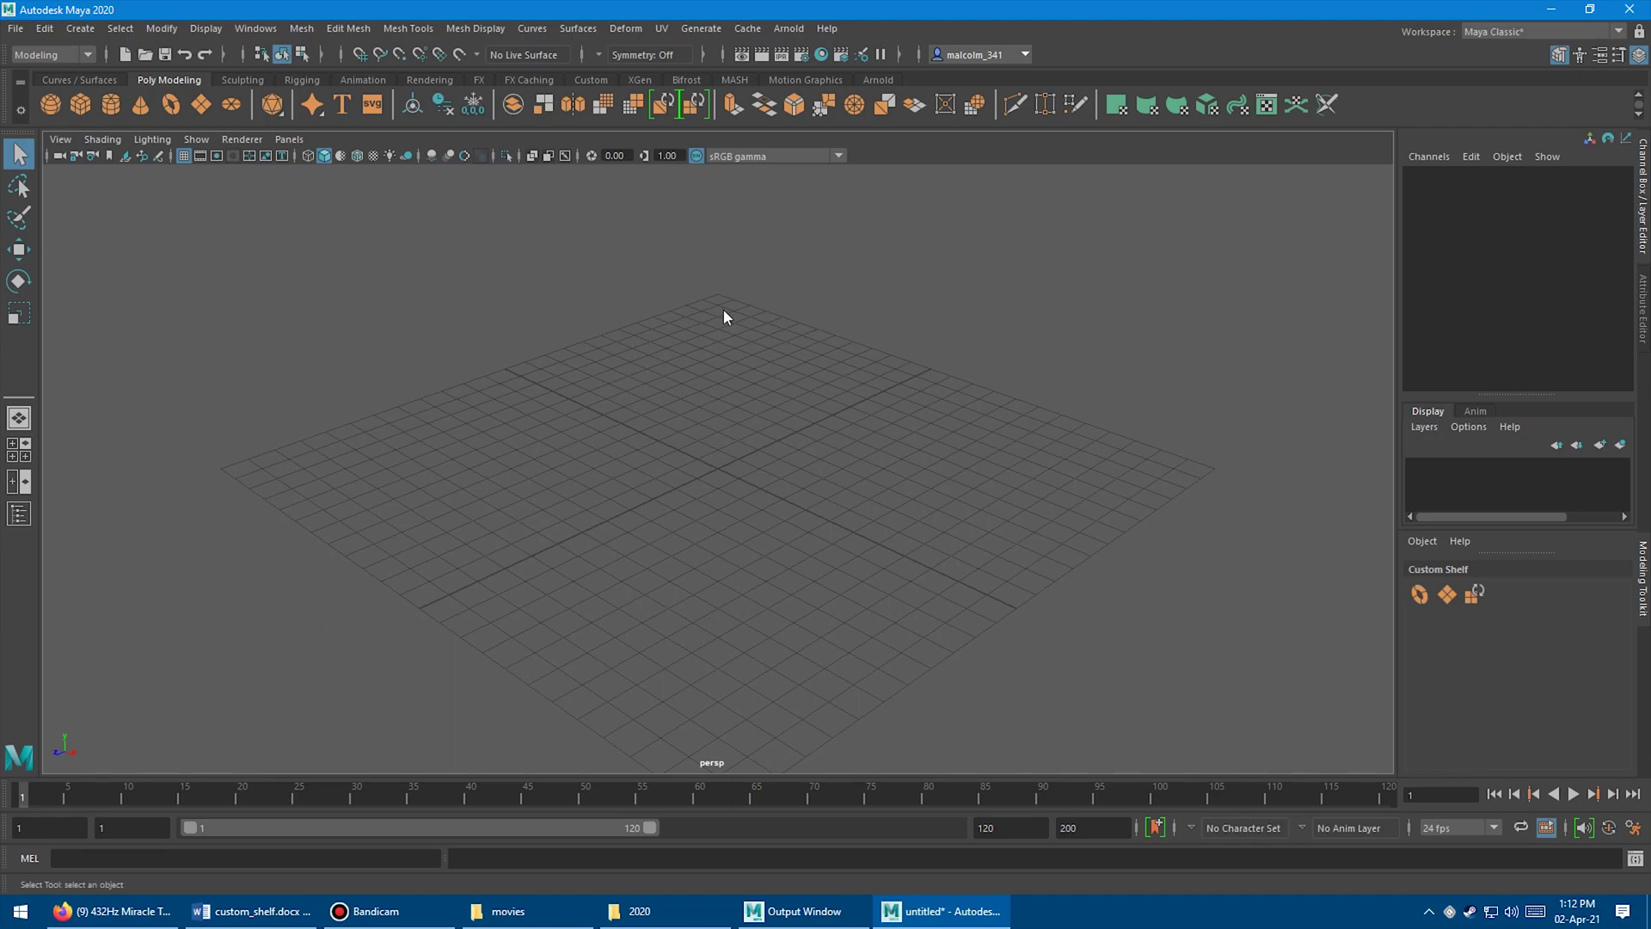
# Step: Create a polygon sphere and enlarge the Channel Box above the Custom Shelf
pyautogui.keyDown('shift'); pyautogui.moveTo(724, 308); pyautogui.dragTo(779, 328, button='right'); pyautogui.keyUp('shift')
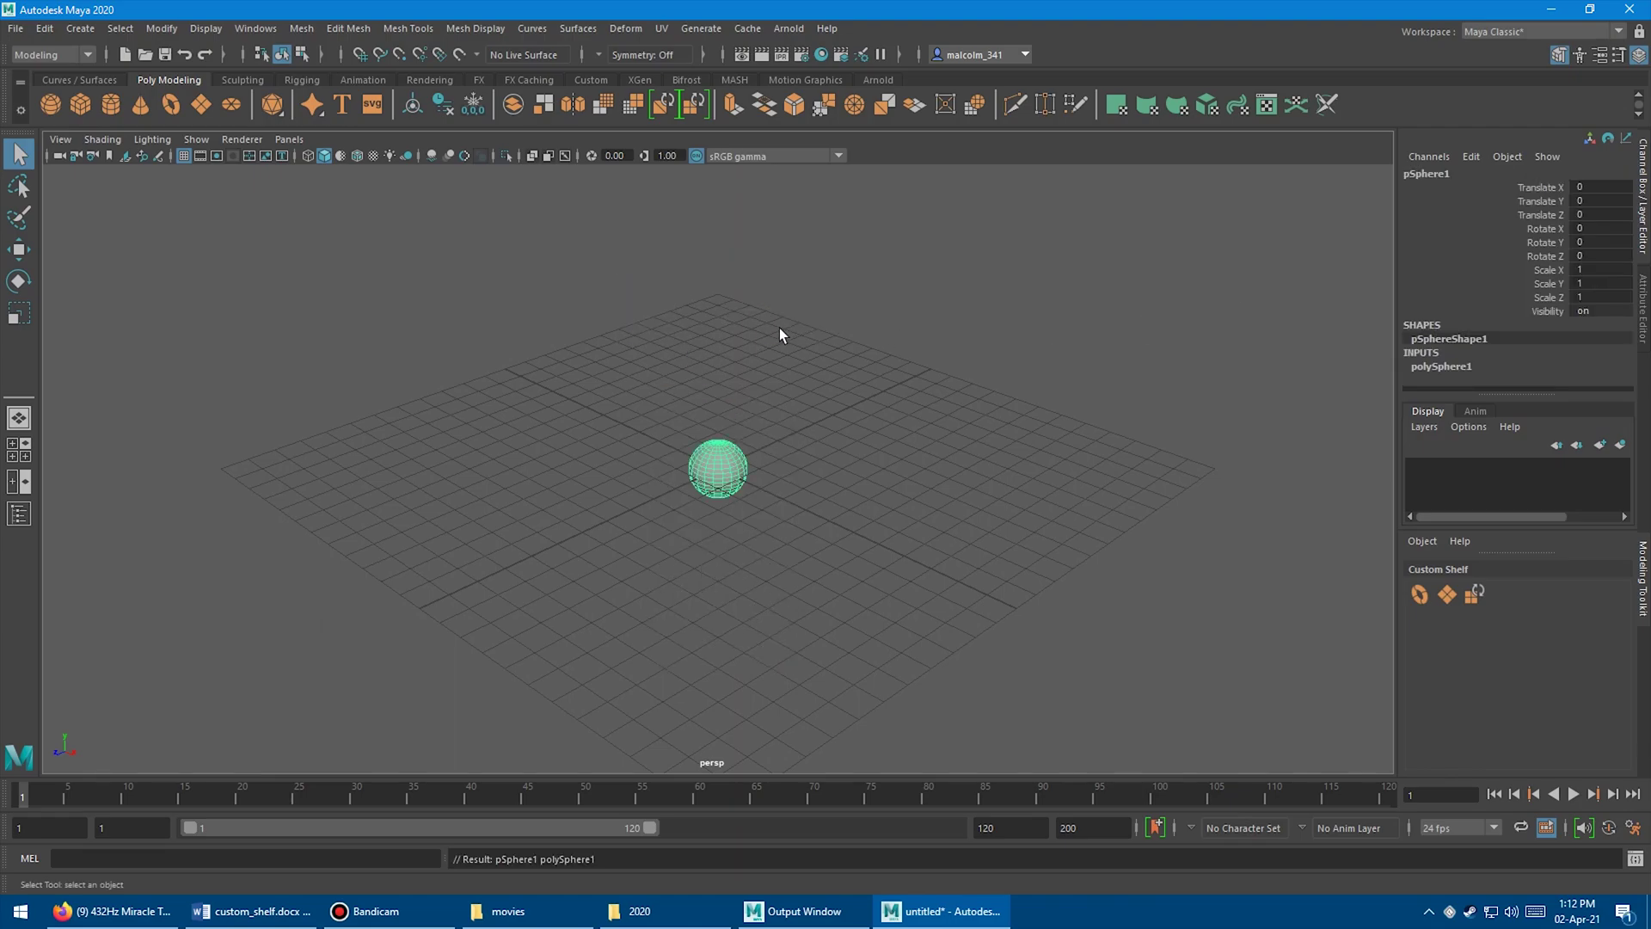
pyautogui.click(1431, 367)
pyautogui.scroll(-1, 1520, 359)
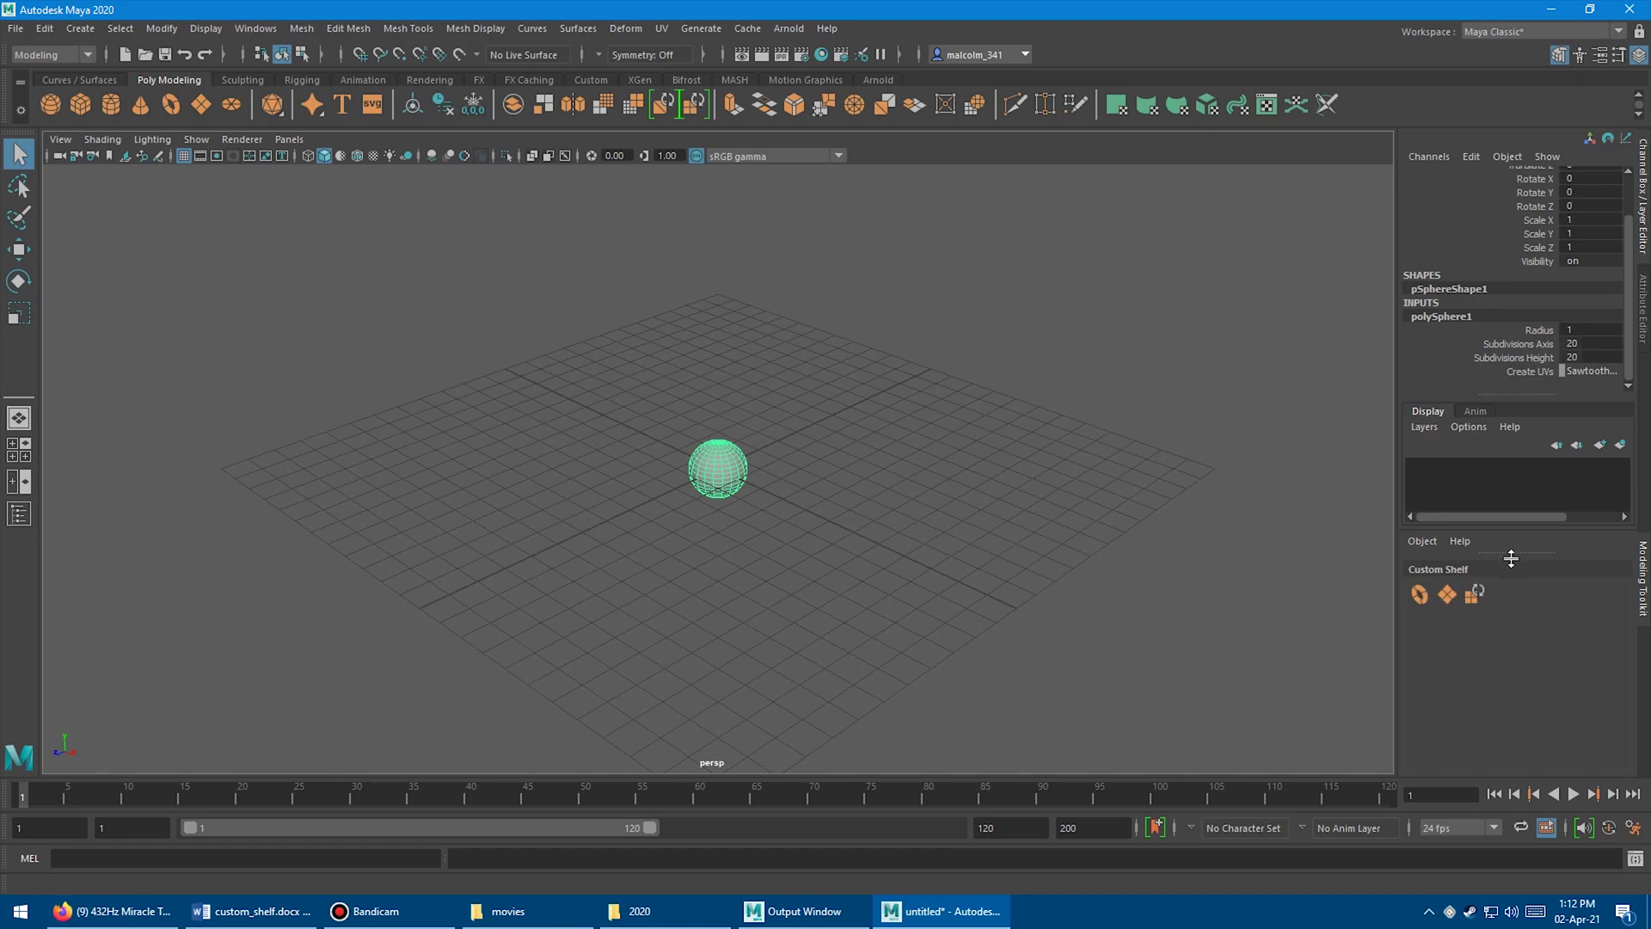
pyautogui.moveTo(1507, 556); pyautogui.dragTo(1514, 616)
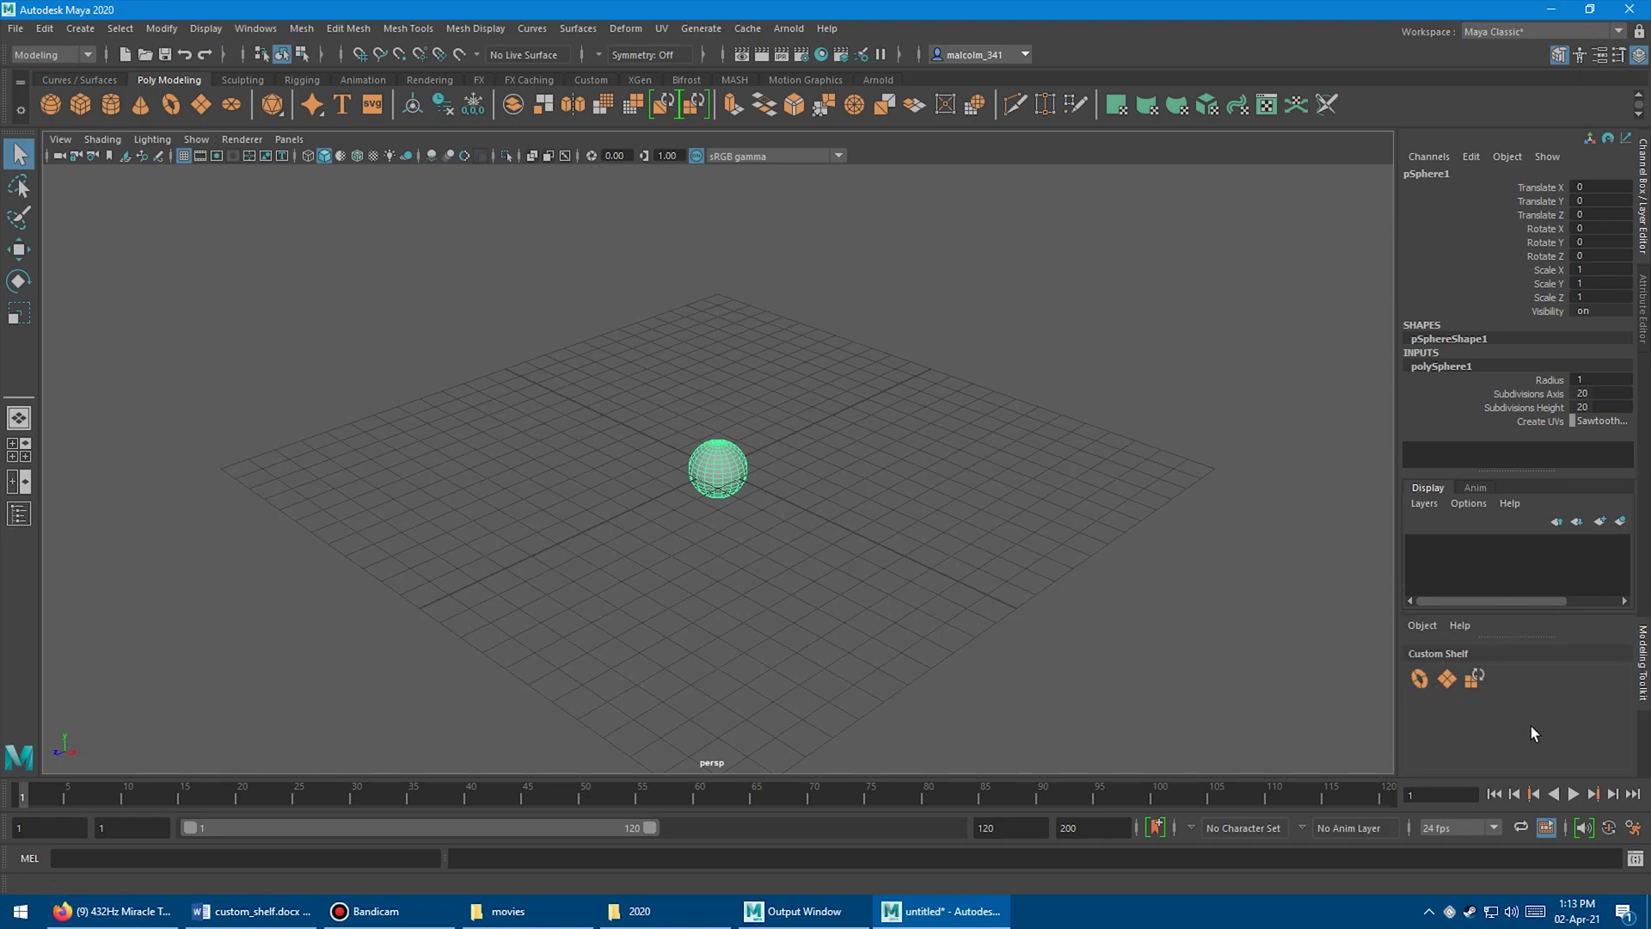
# Step: Copy three Poly Modeling shelf tools onto the Custom Shelf, bringing it to six tools
pyautogui.moveTo(675, 120); pyautogui.dragTo(1504, 679, button='middle')
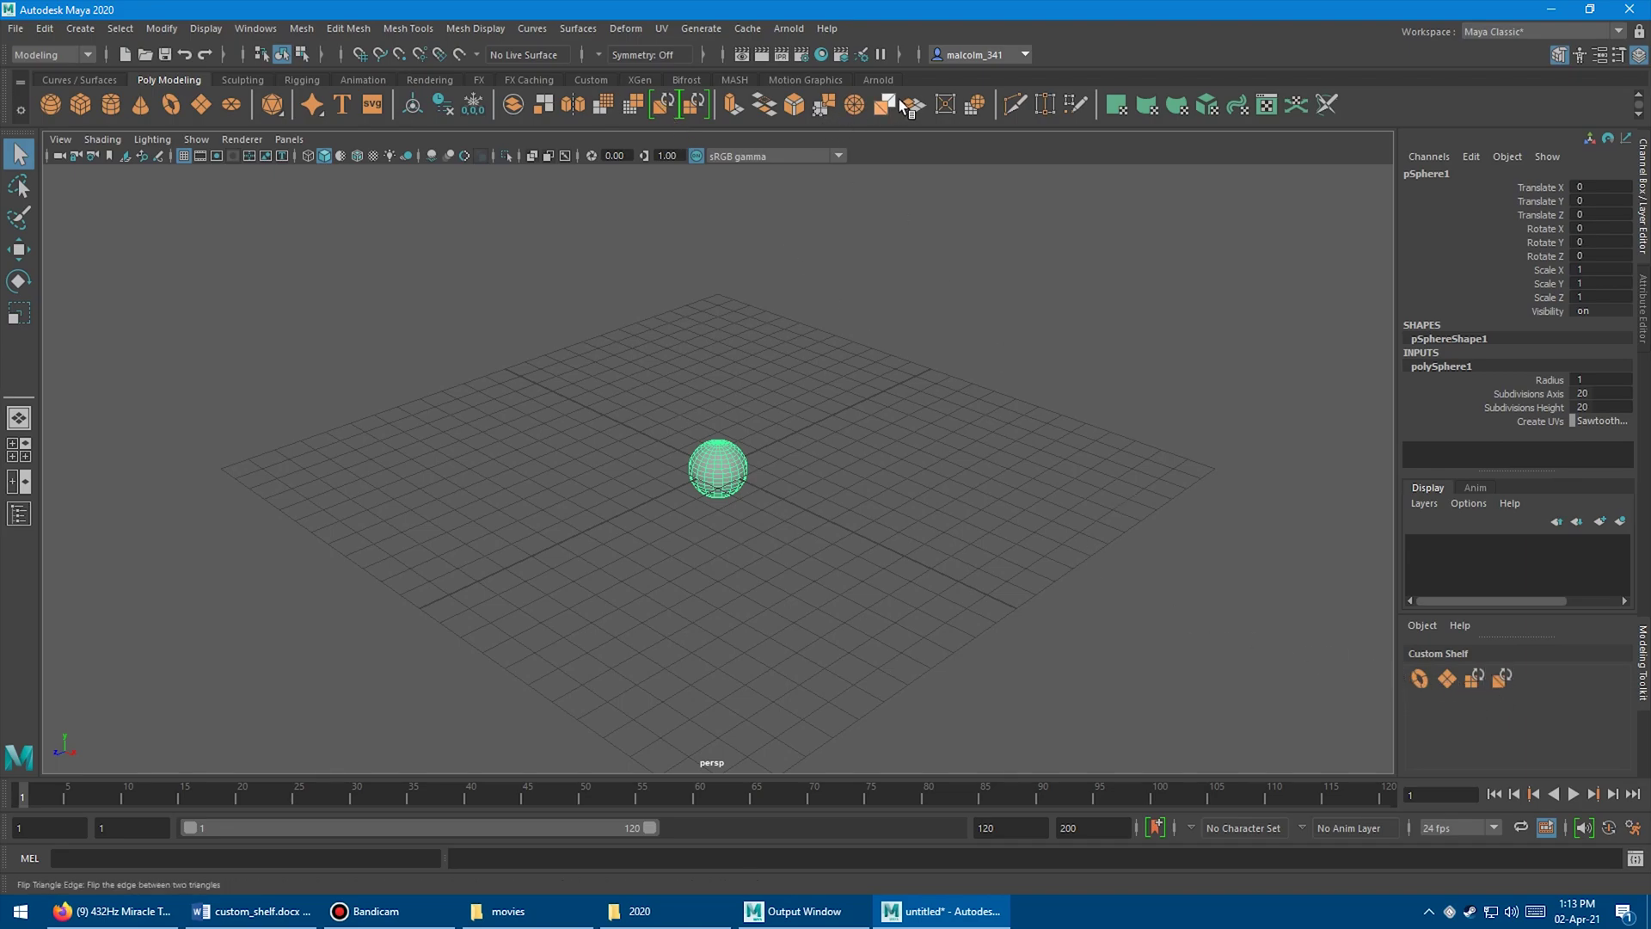
pyautogui.moveTo(885, 104); pyautogui.dragTo(1530, 679, button='middle')
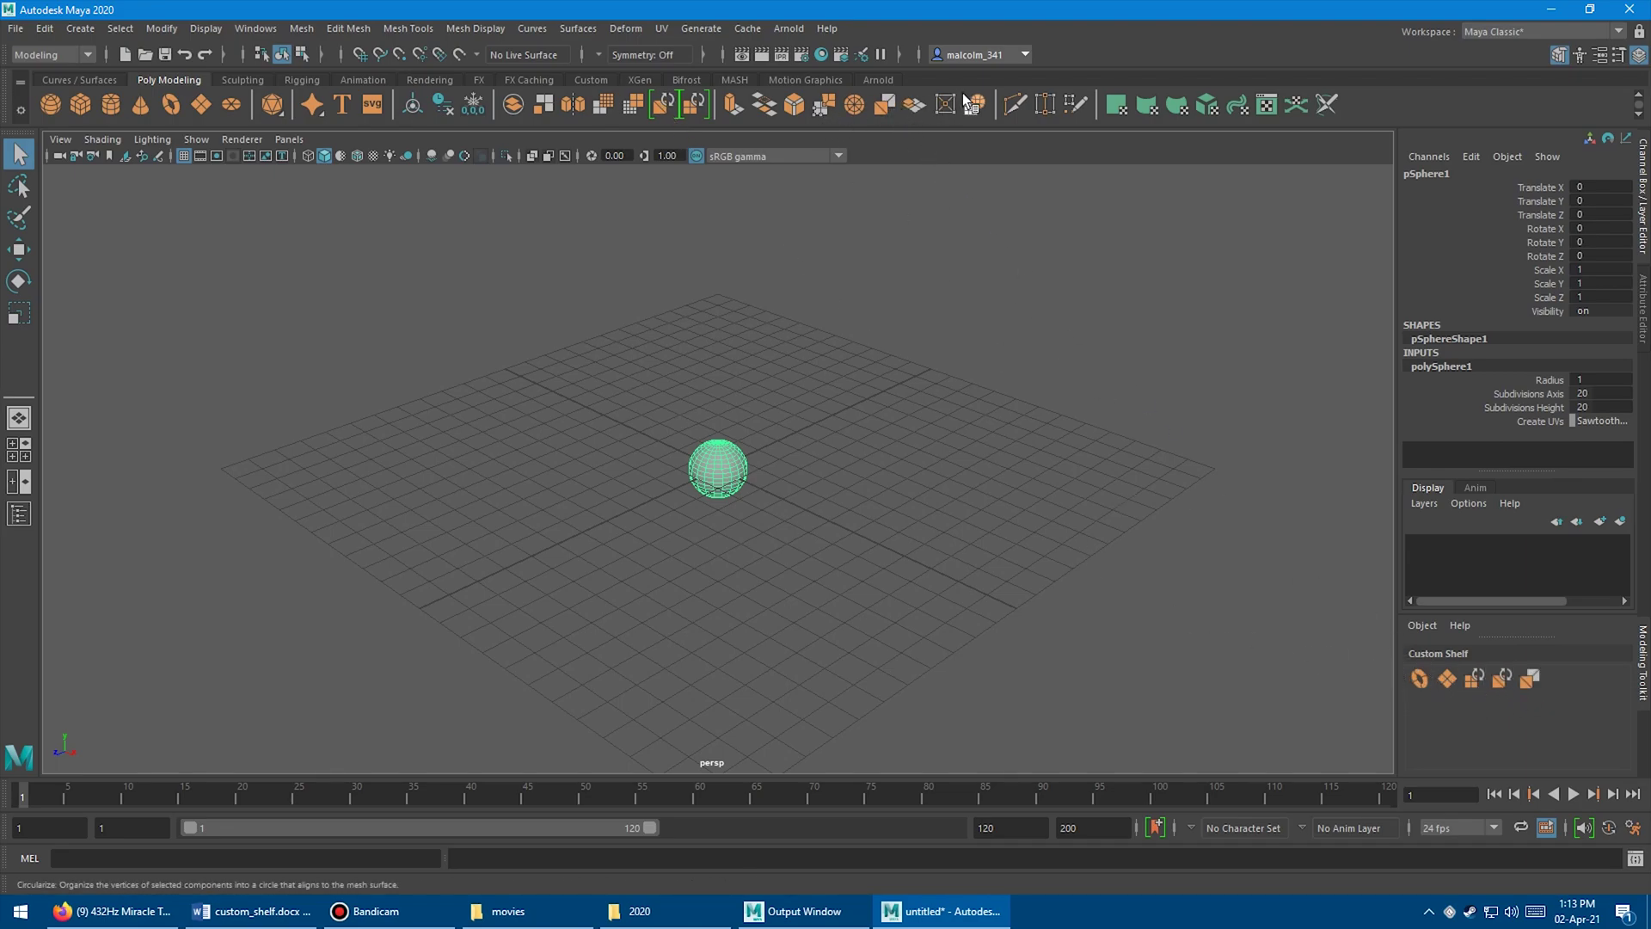
pyautogui.moveTo(975, 104); pyautogui.dragTo(1559, 684, button='middle')
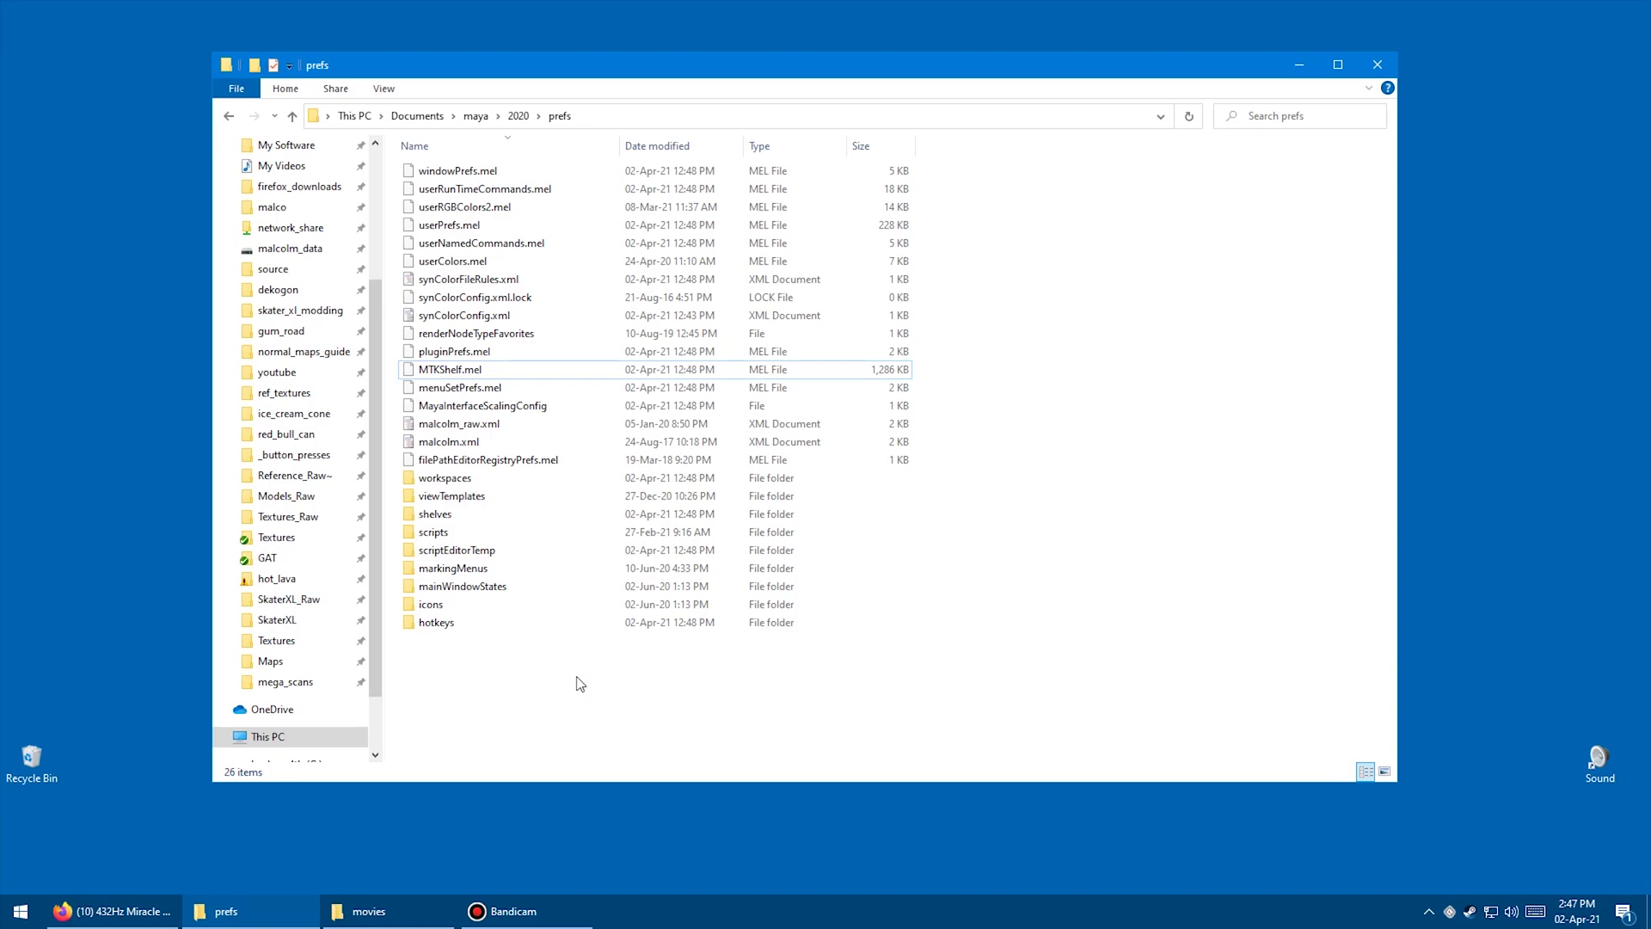
# Step: Show the full Documents\maya\2020\prefs path in File Explorer and select MTKShelf.mel
pyautogui.click(737, 116)
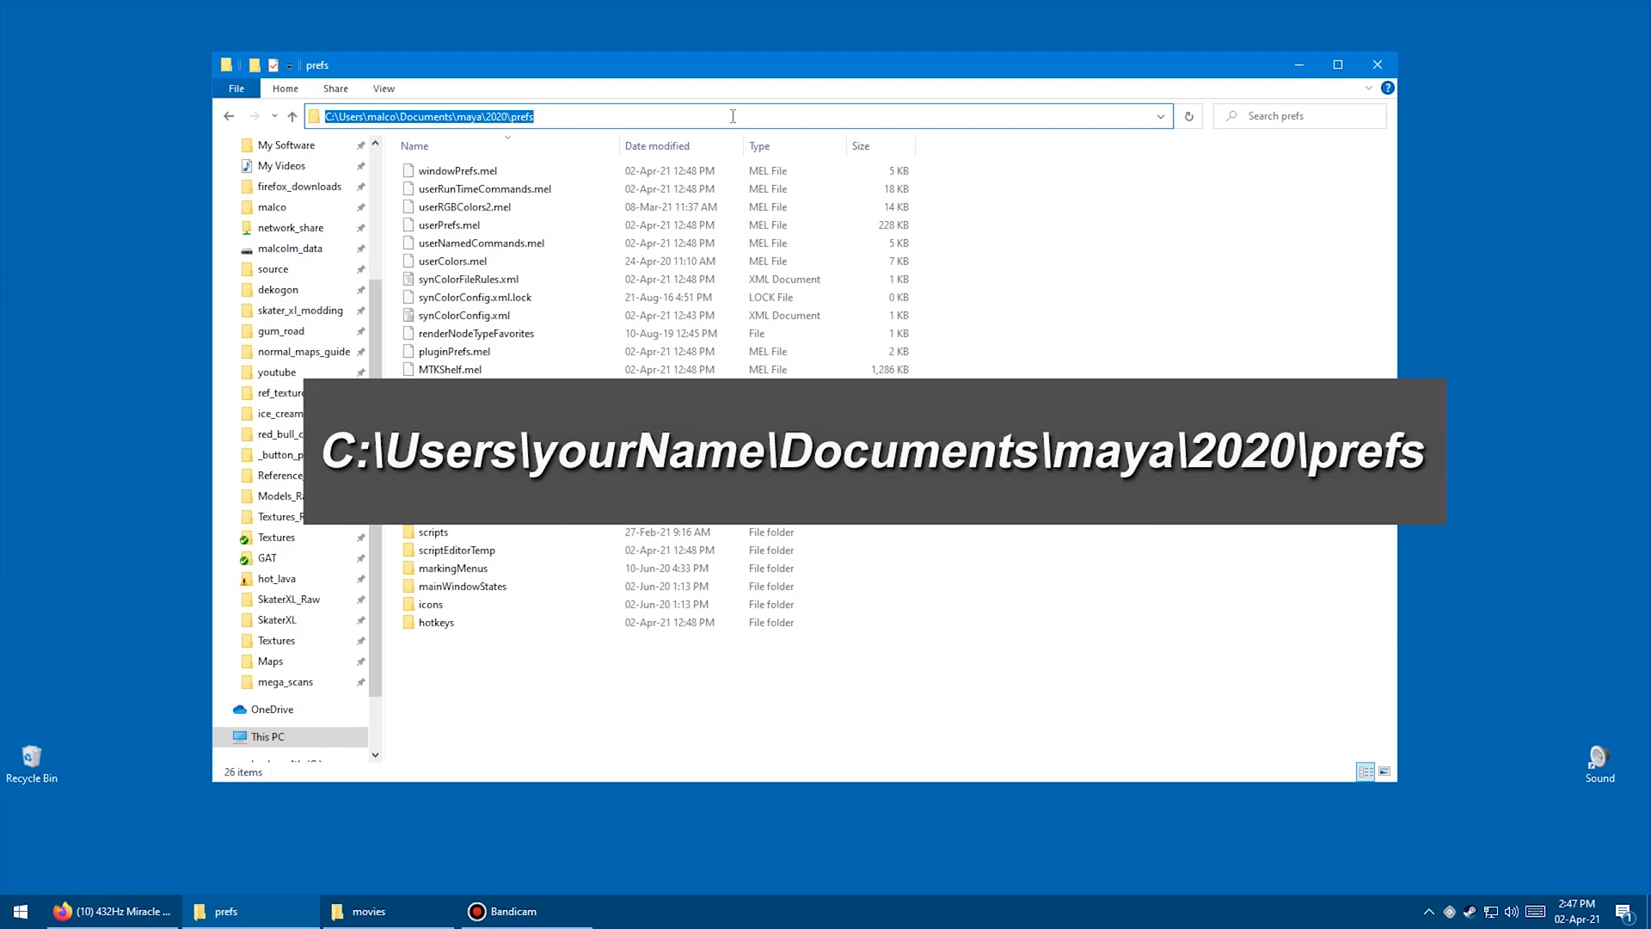
pyautogui.click(497, 380)
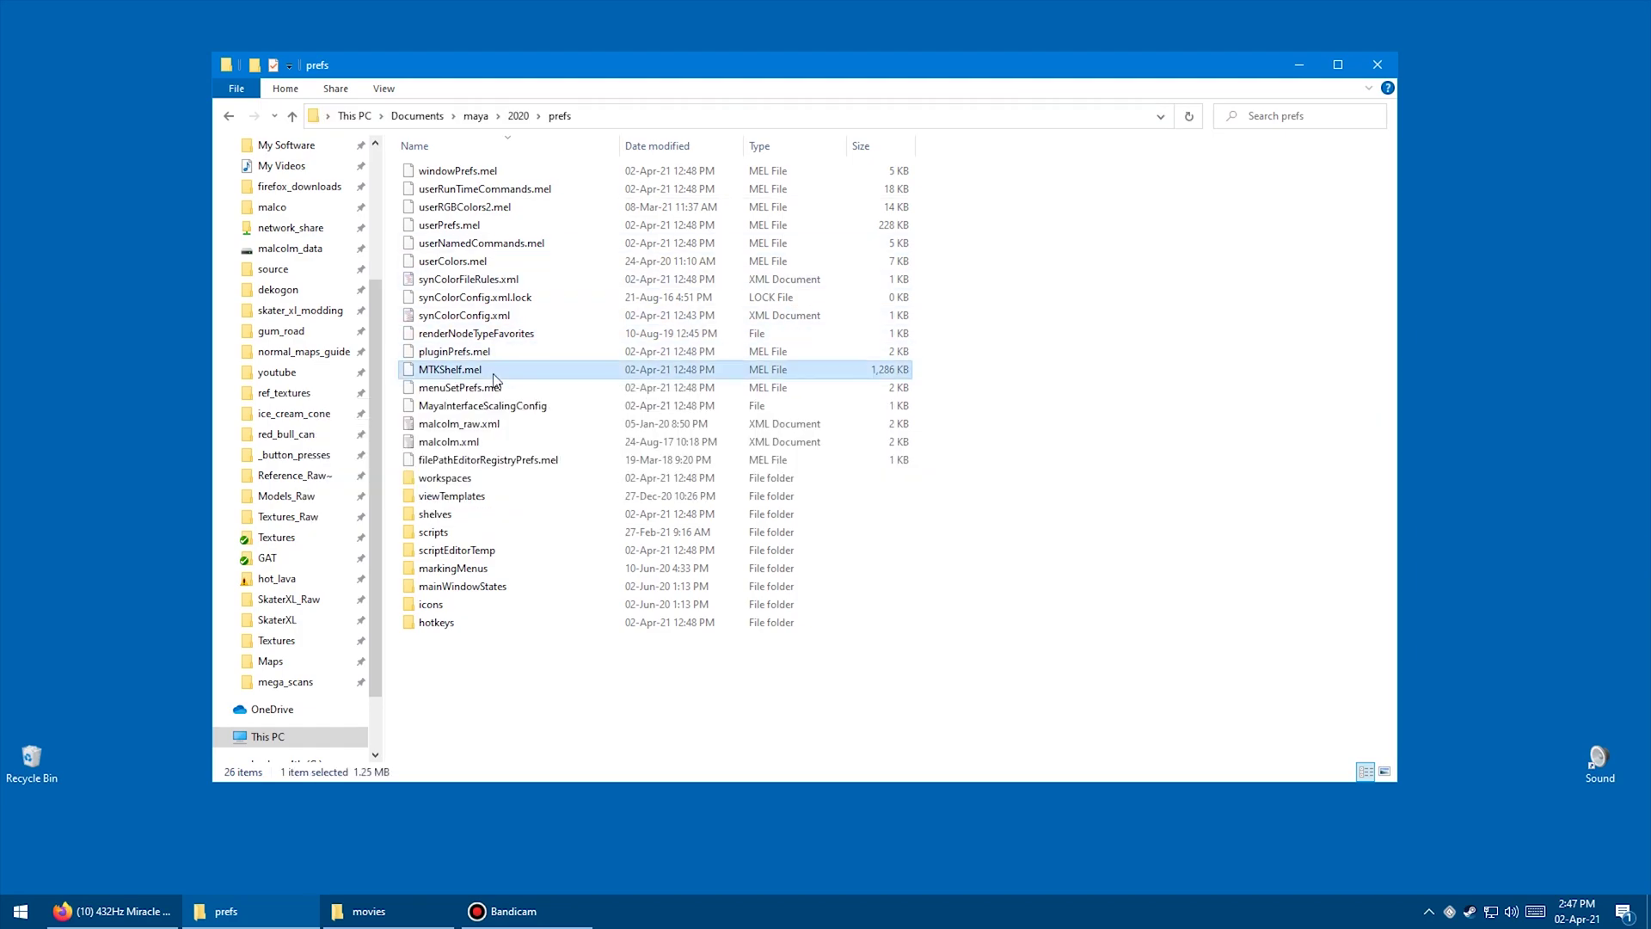